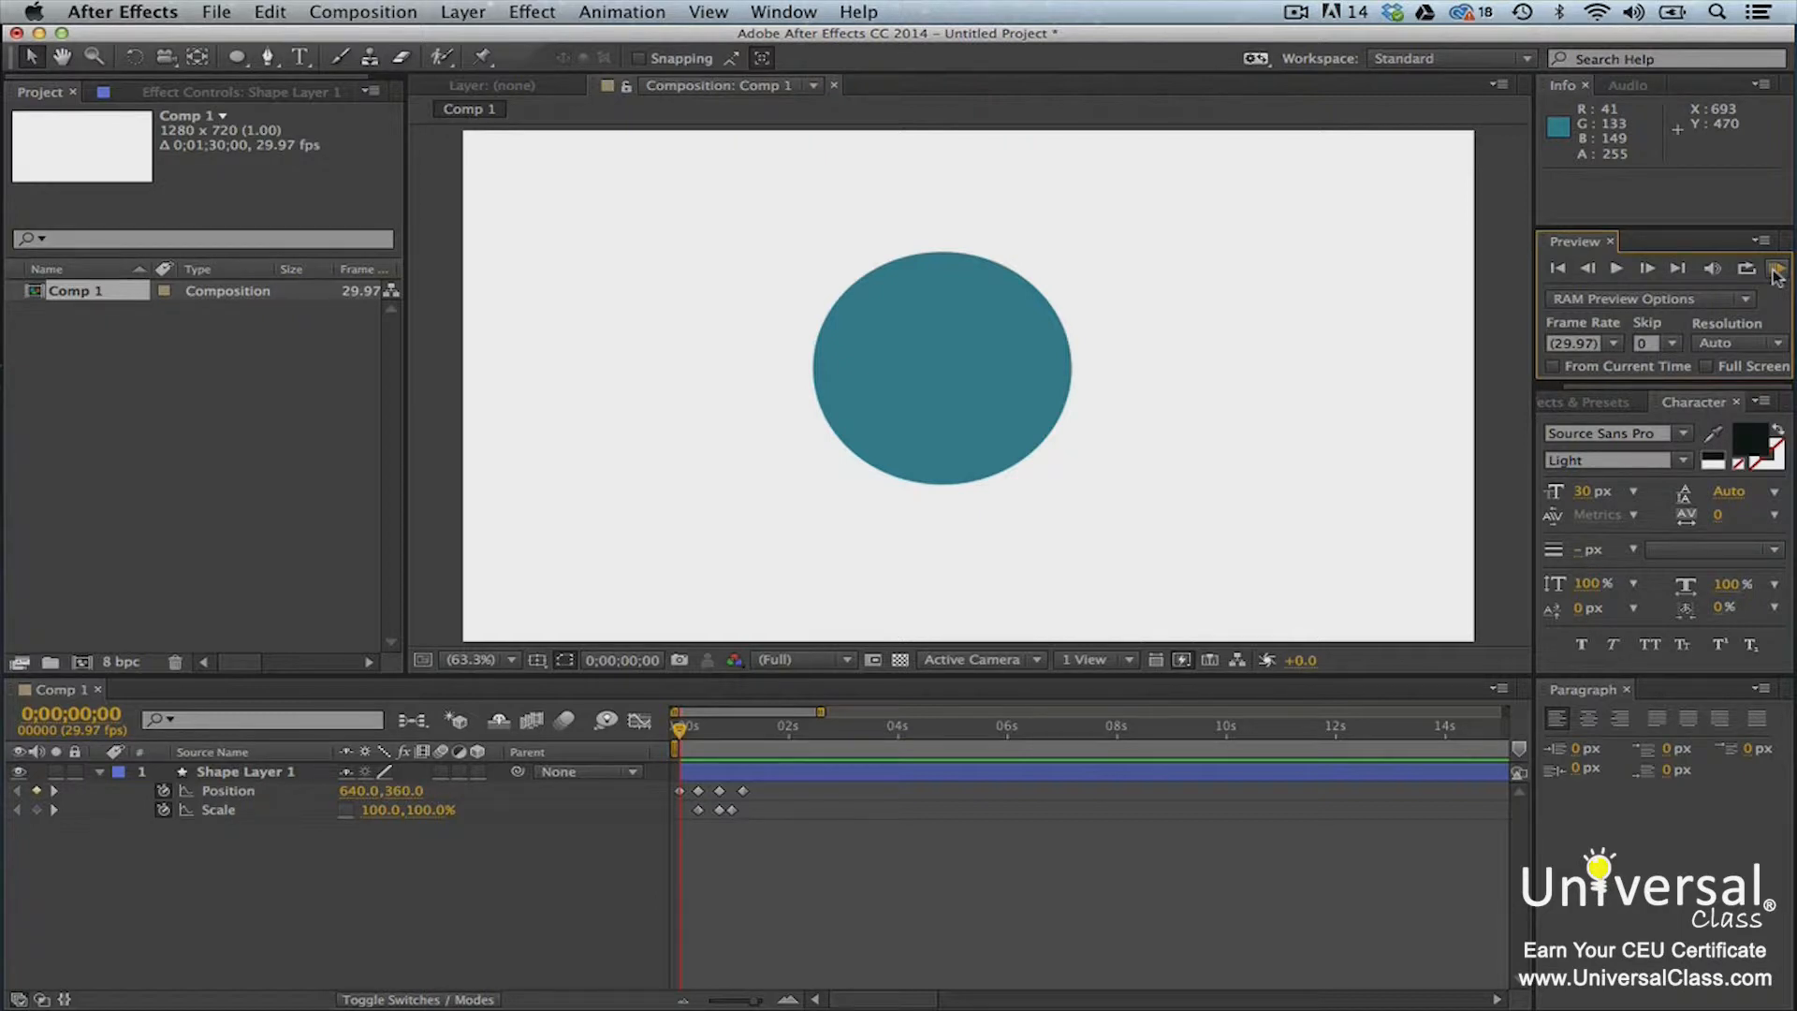
# Step: Play a RAM preview of the circle's position and scale animation
pyautogui.click(1775, 271)
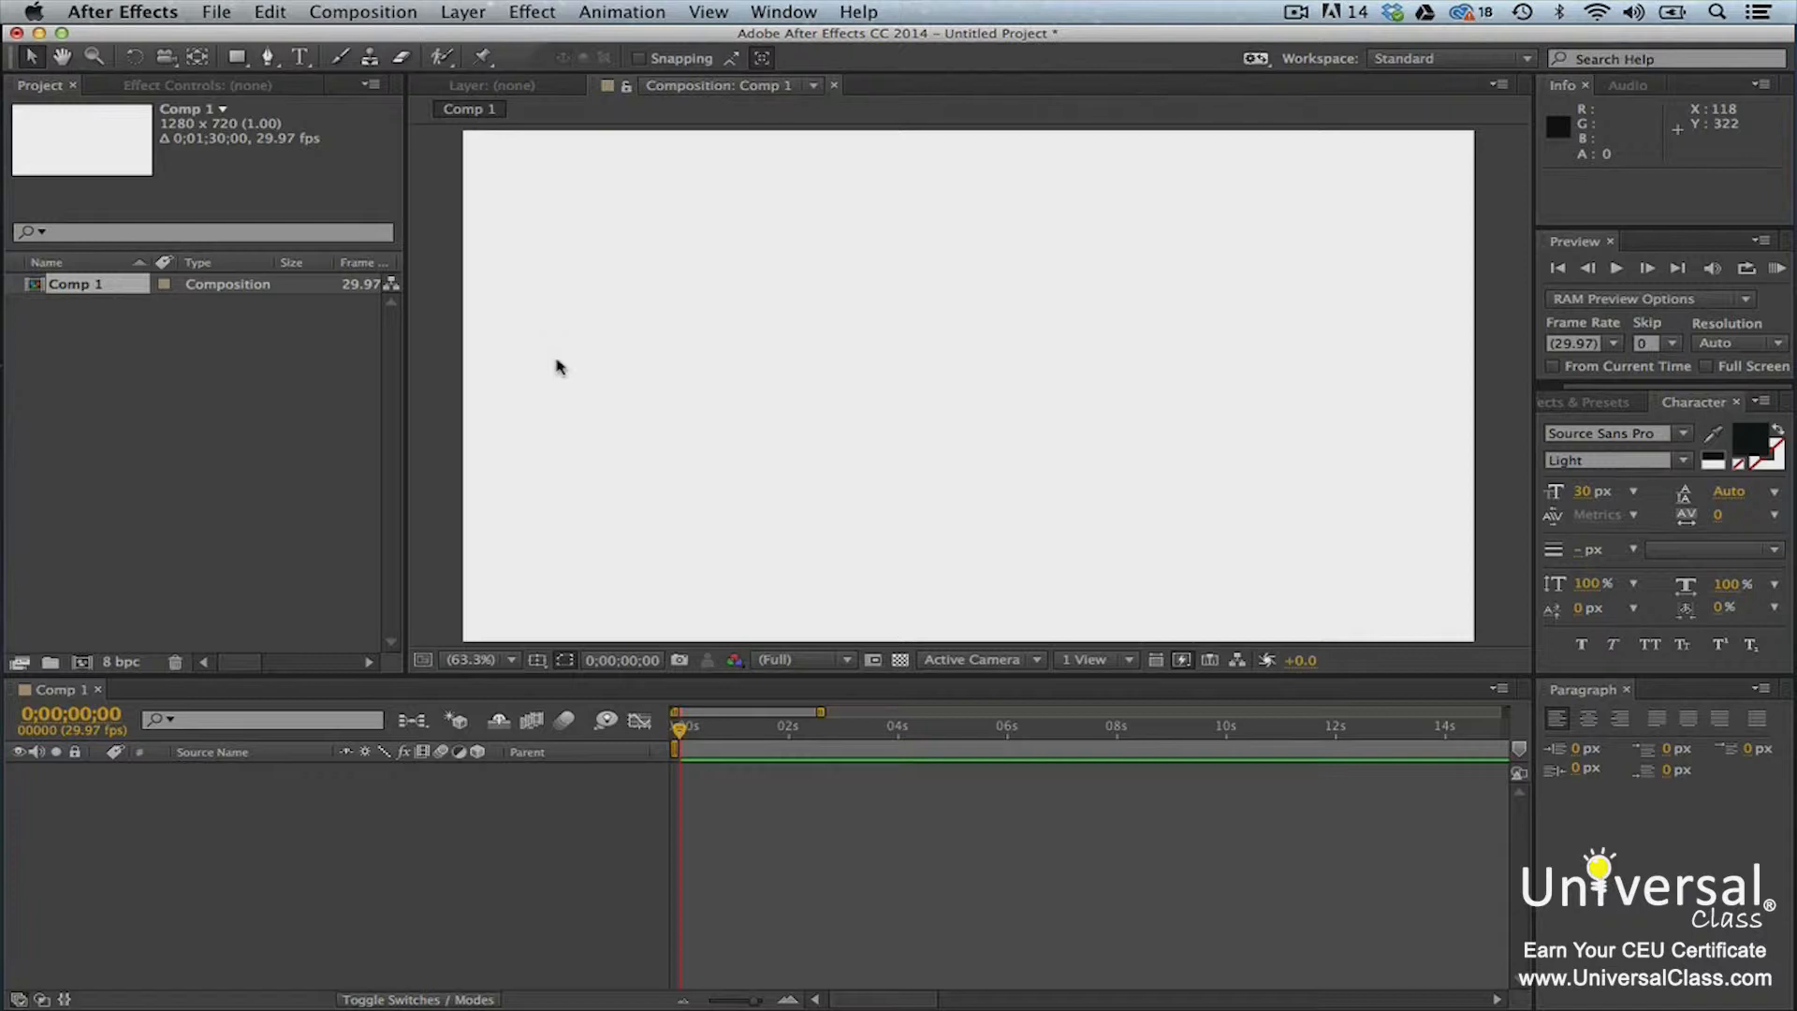
# Step: Draw a wide teal rectangle with the Rectangle tool across the upper middle of the empty composition
pyautogui.click(237, 57)
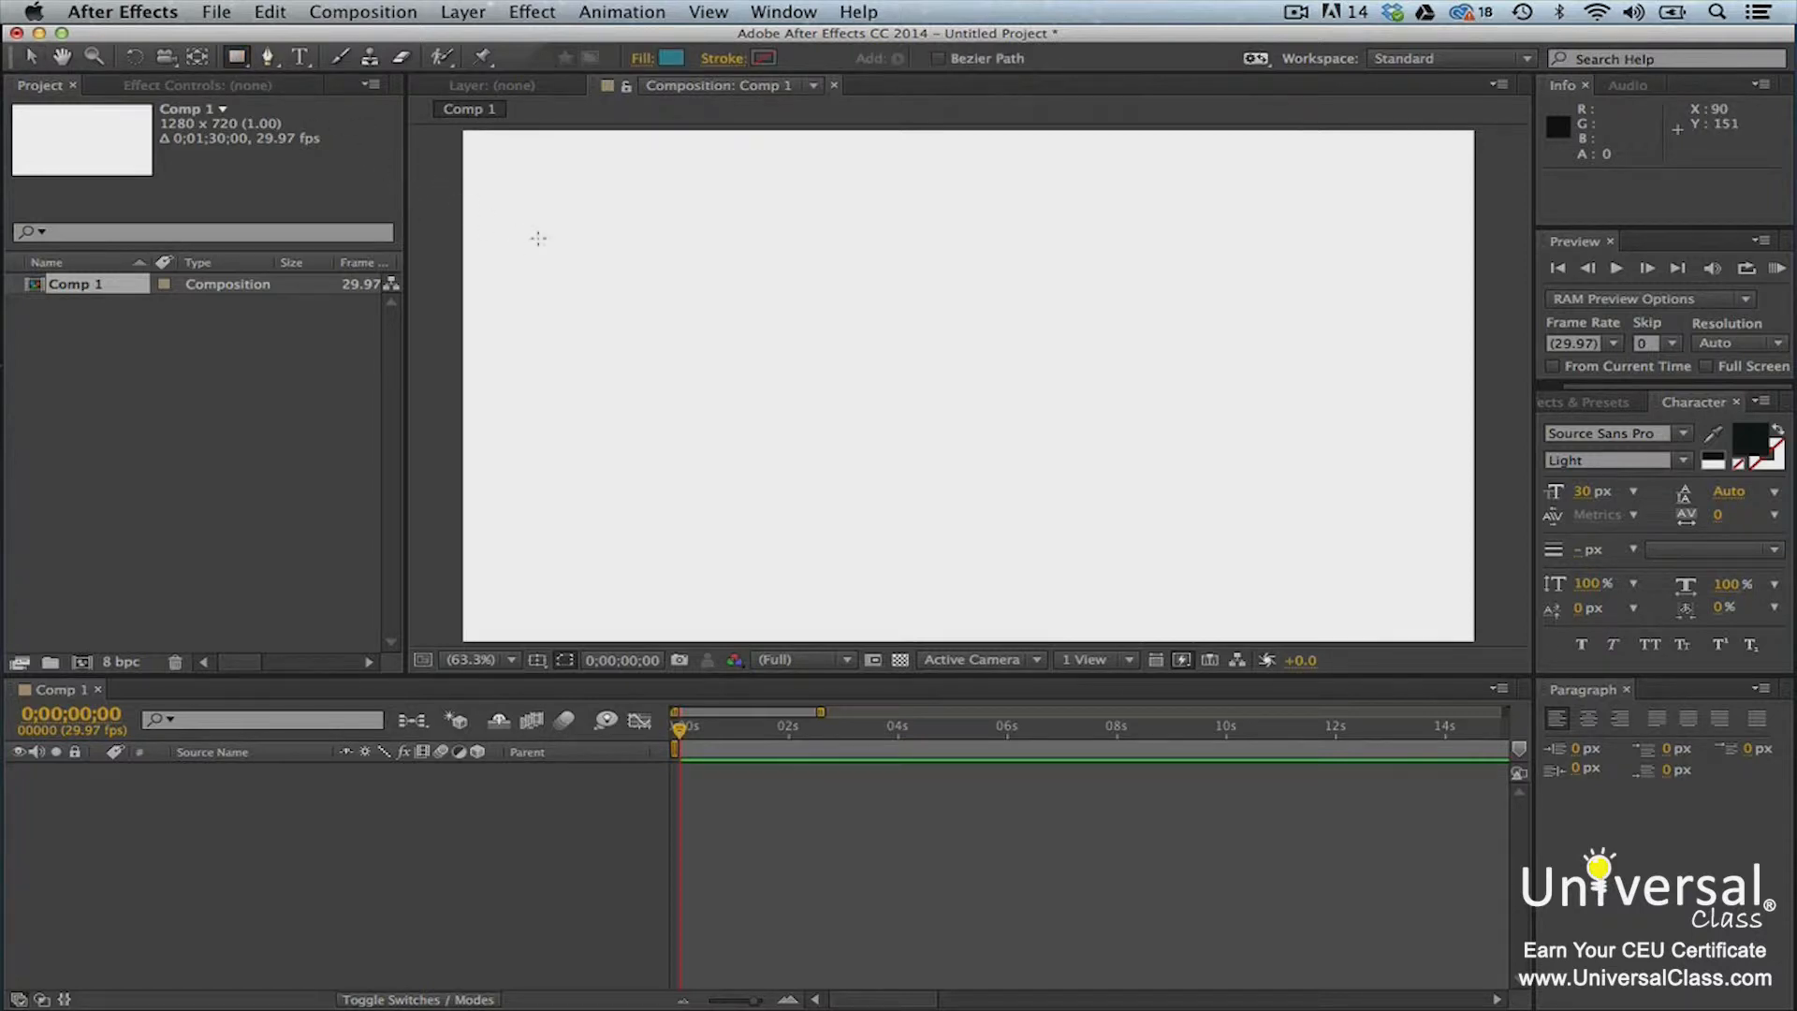
pyautogui.moveTo(566, 240)
pyautogui.mouseDown()
pyautogui.moveTo(876, 371)
pyautogui.moveTo(1320, 464)
pyautogui.mouseUp()
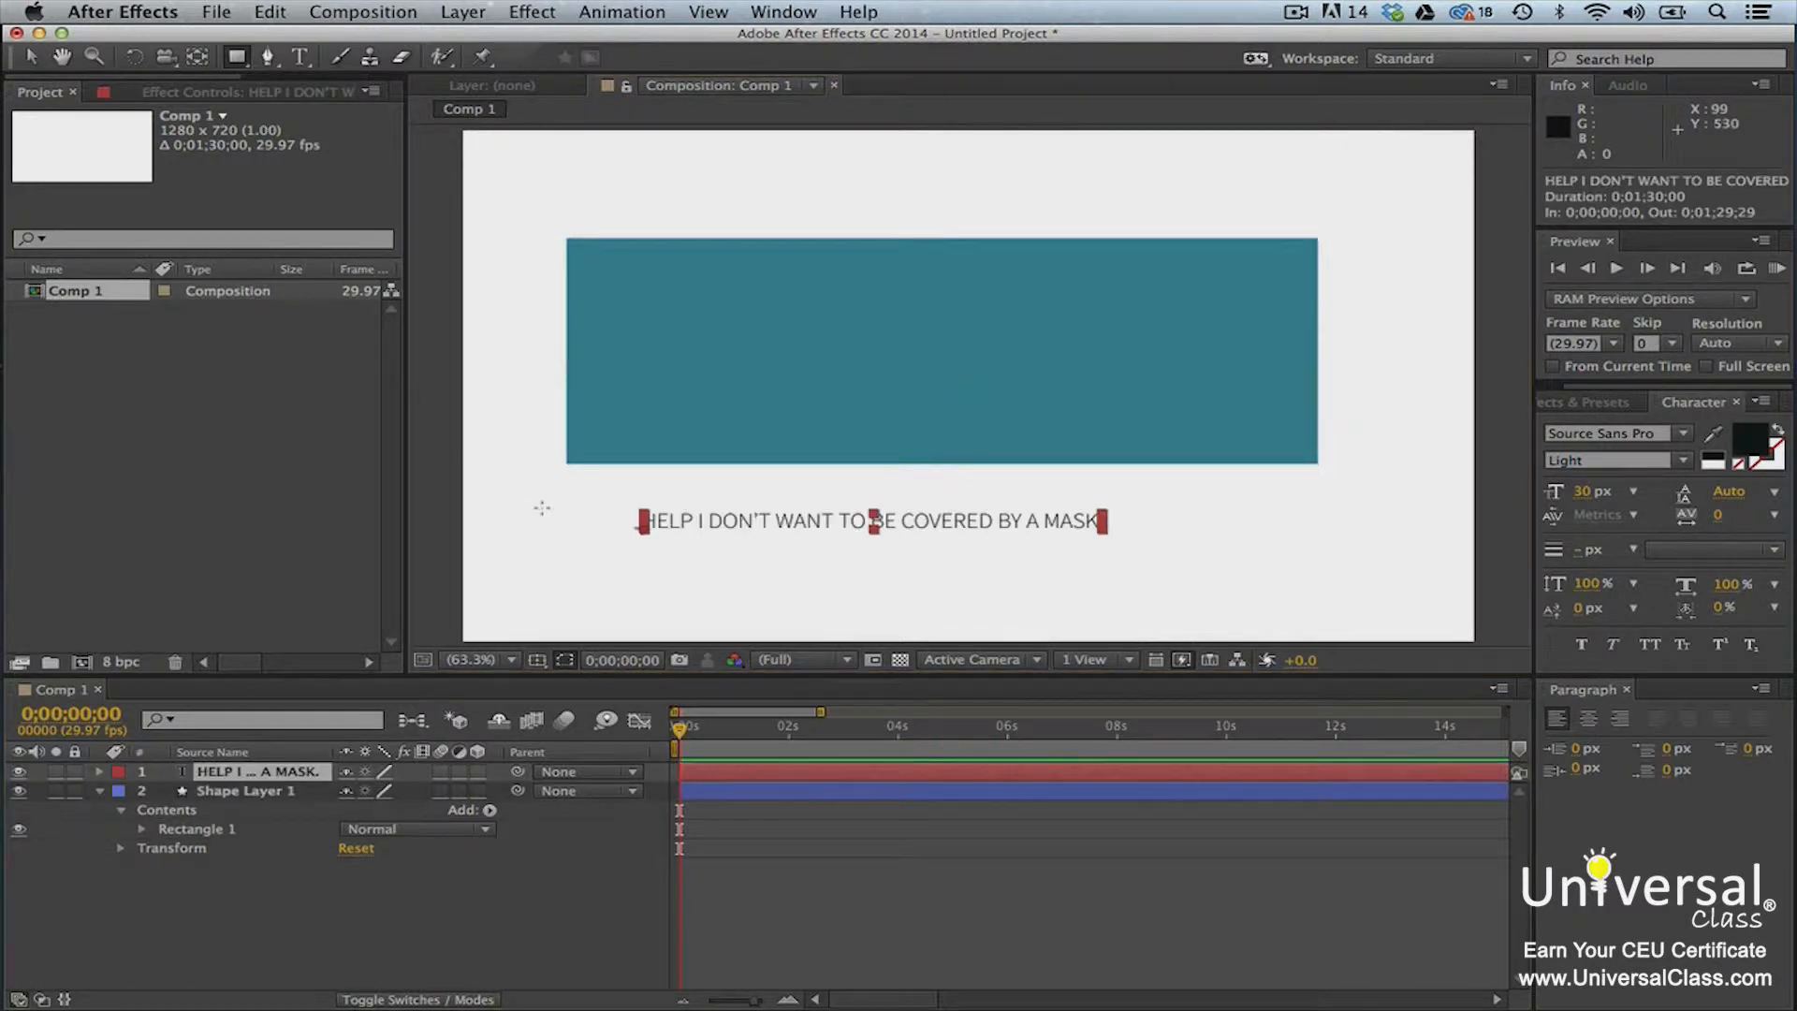
# Step: Draw a rectangular mask on the text layer that covers the first part of the line "HELP I DON'T WANT TO BE COVERED BY A MASK"
pyautogui.moveTo(537, 496)
pyautogui.mouseDown()
pyautogui.moveTo(977, 610)
pyautogui.moveTo(929, 567)
pyautogui.mouseUp()
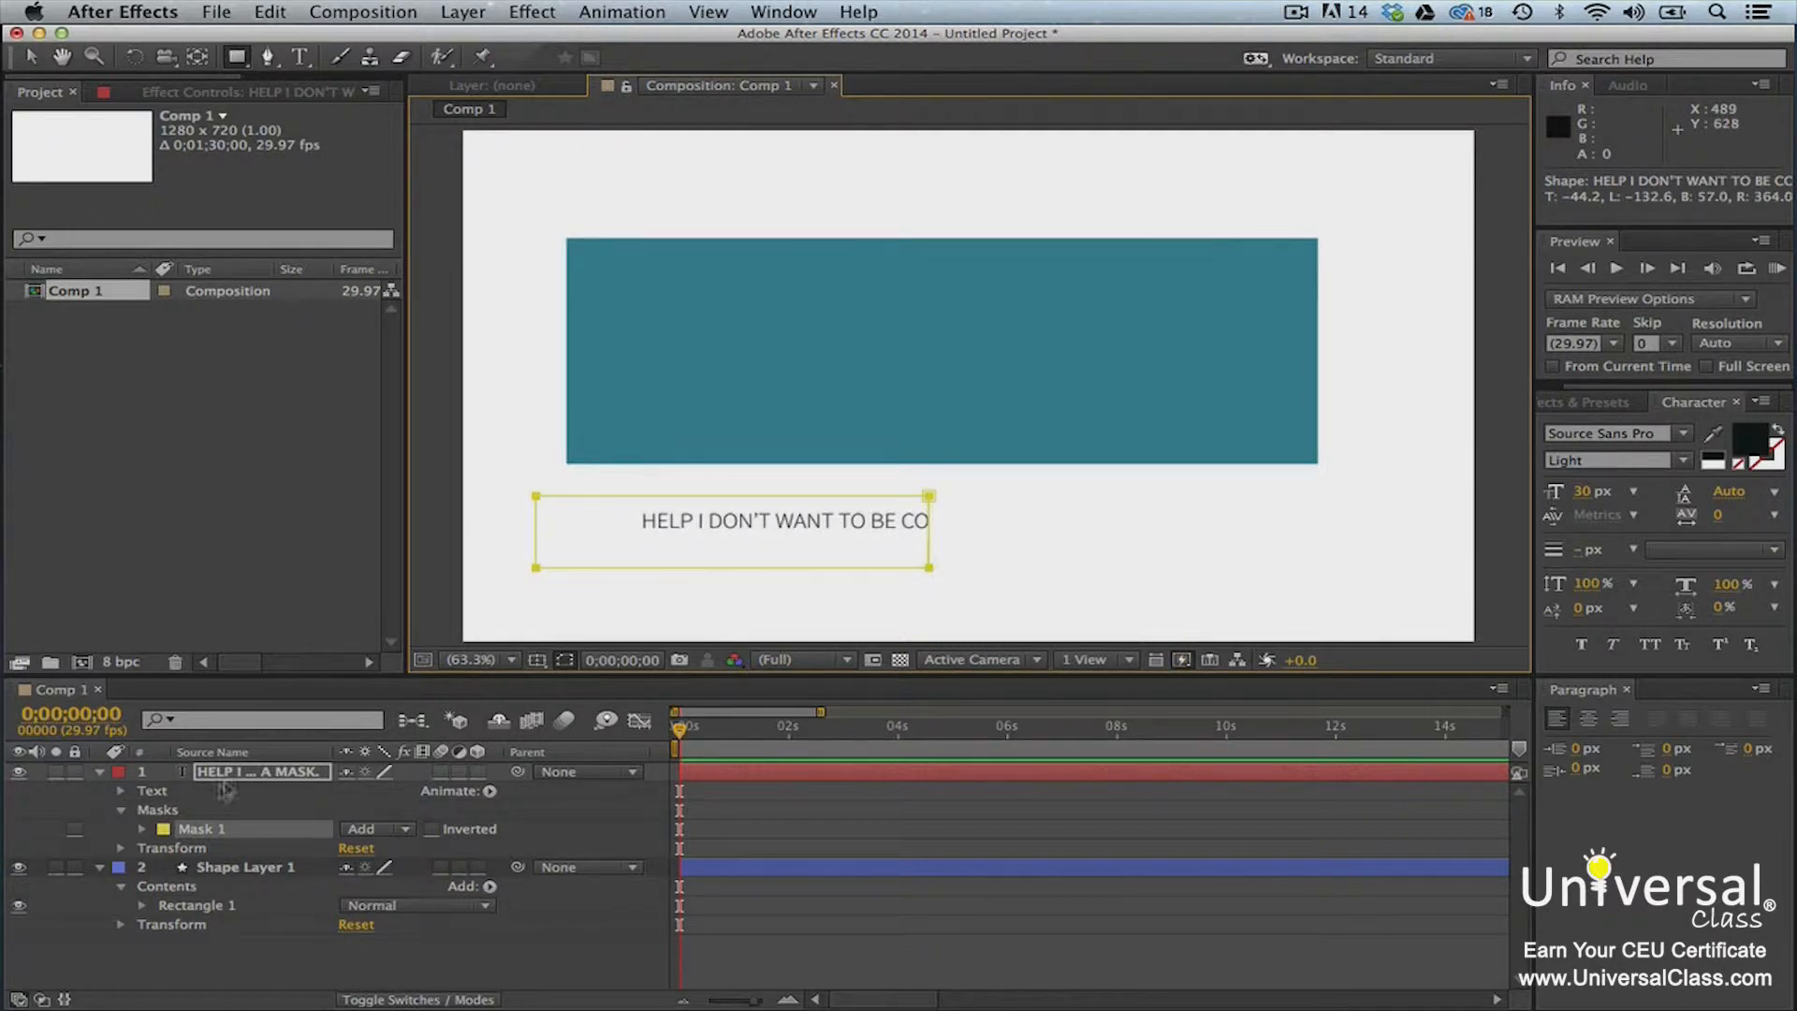
pyautogui.click(269, 832)
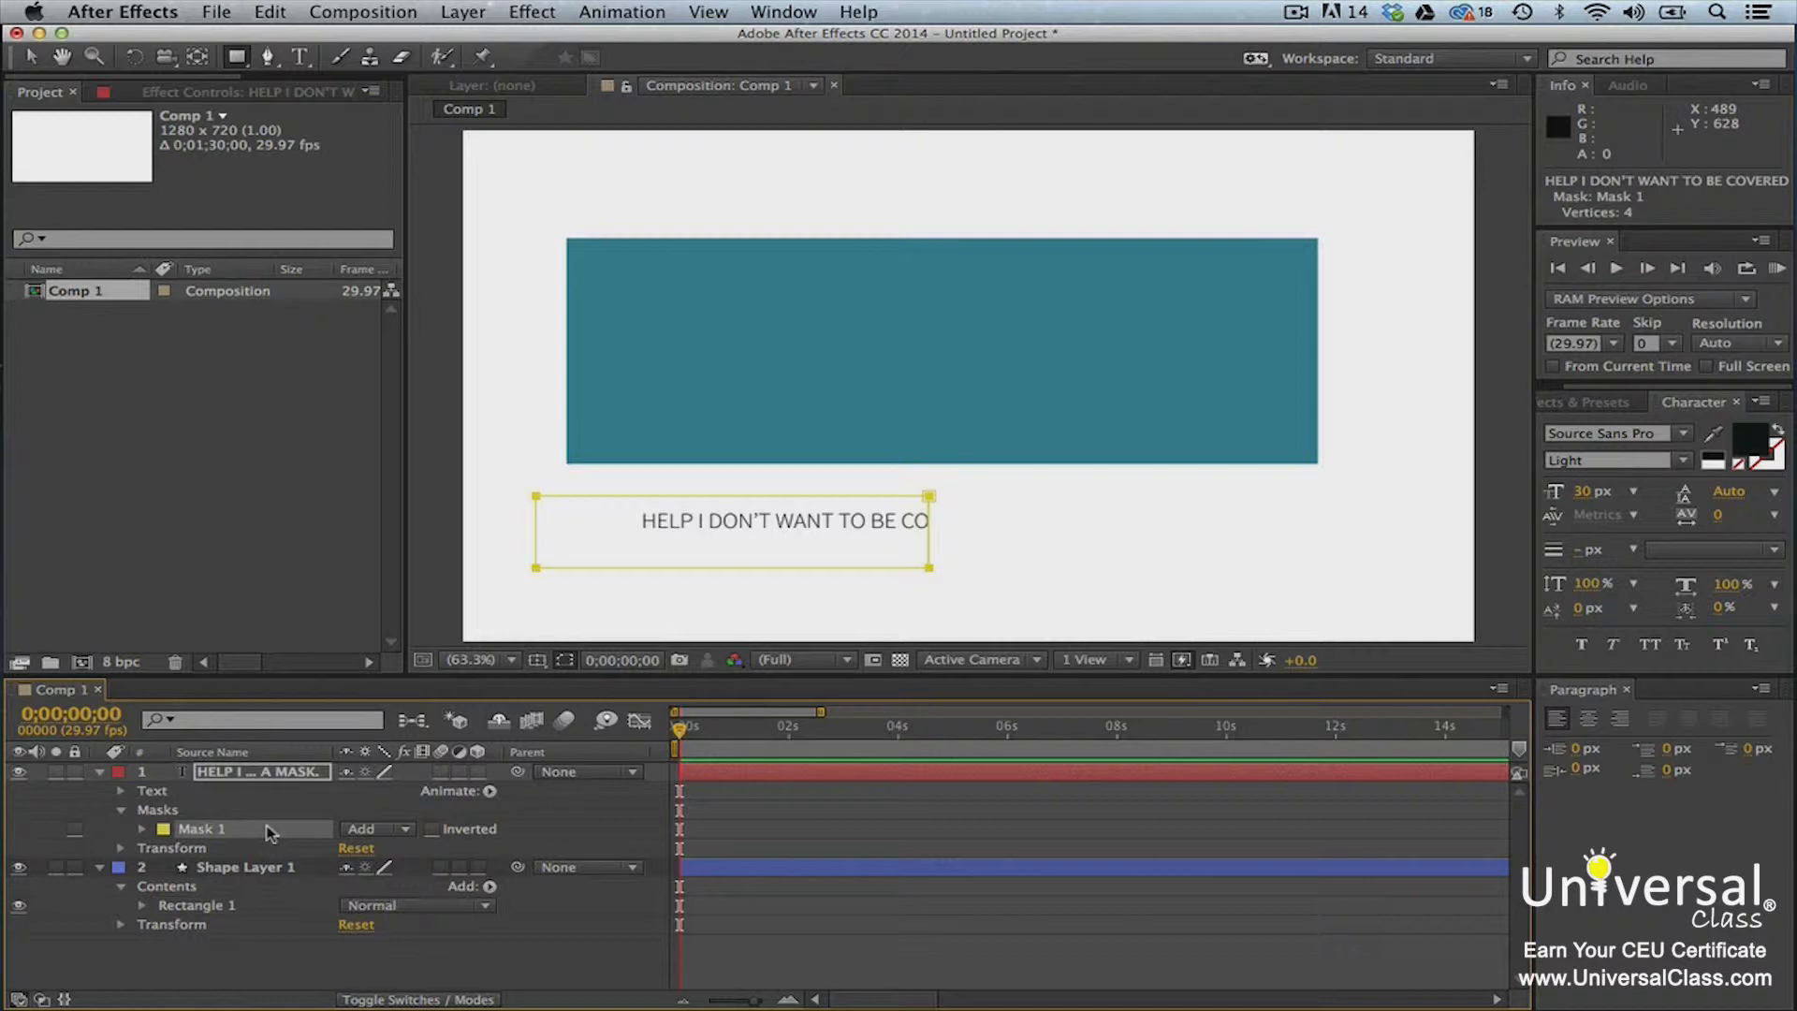
# Step: Delete the text layer from the composition
pyautogui.click(309, 775)
pyautogui.press('Delete')
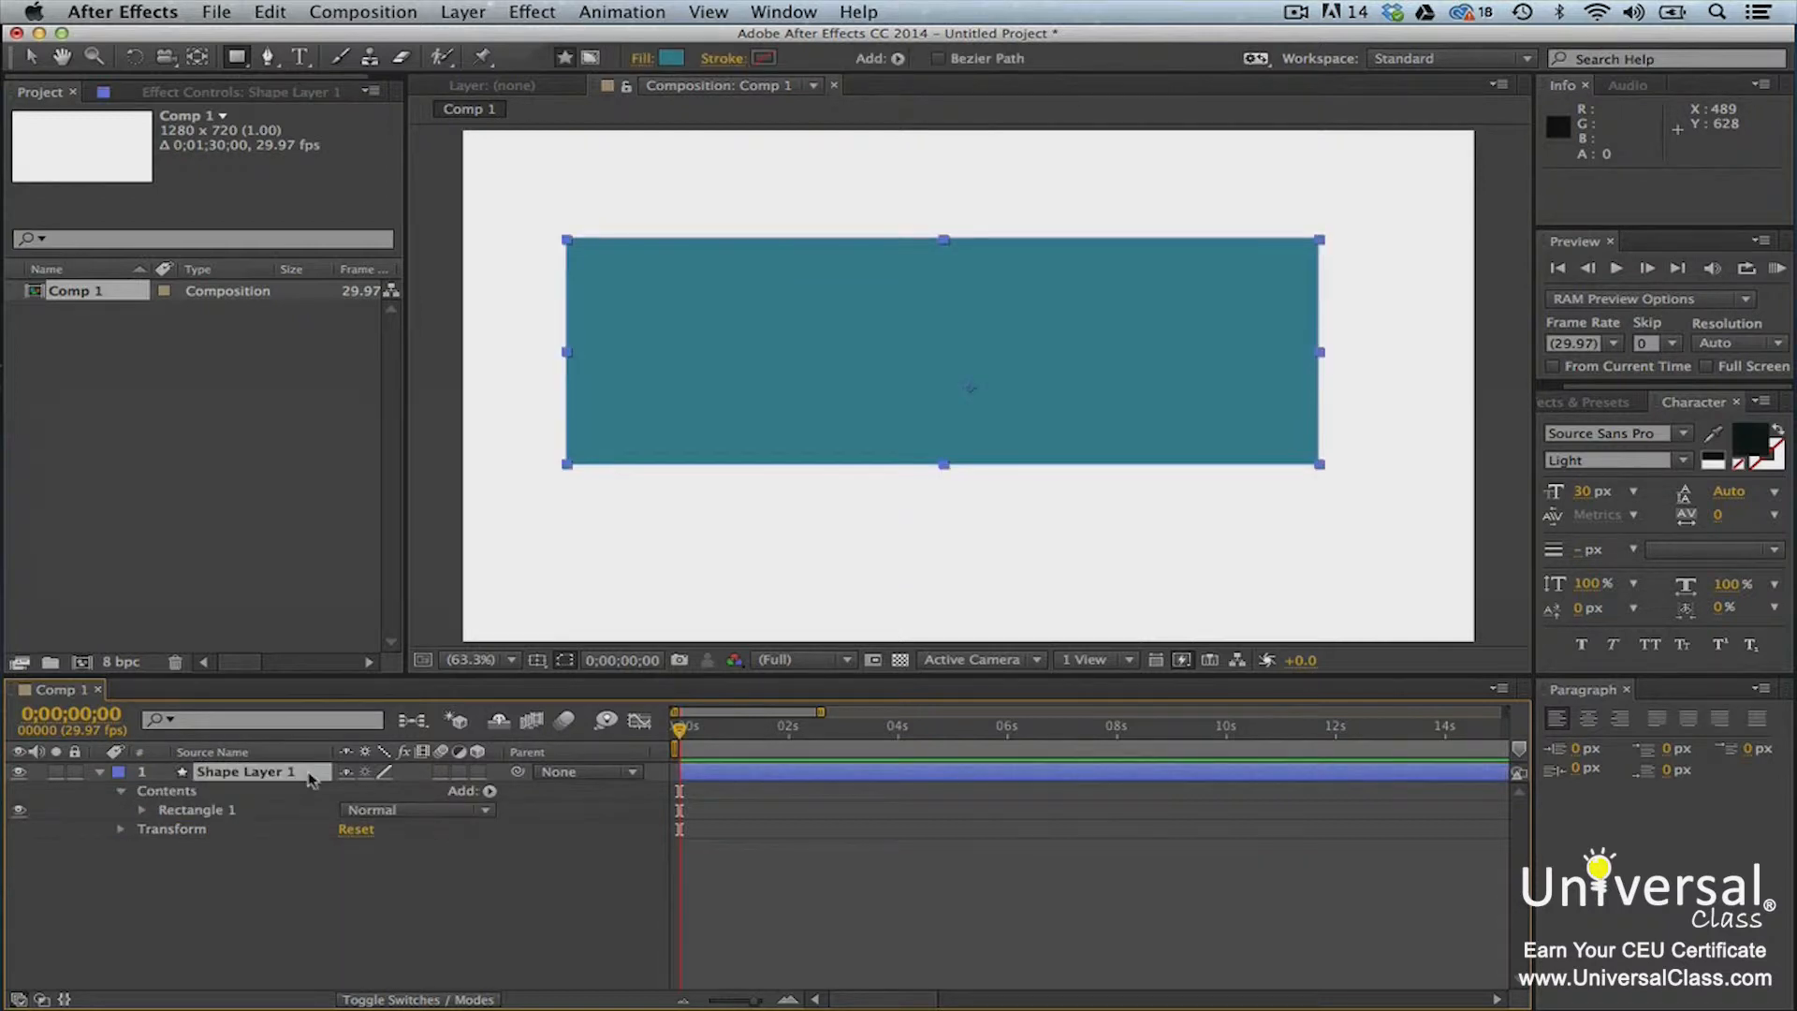
# Step: Undo the last fill options change and set the rectangle's fill type to Radial Gradient
pyautogui.press('super+z')
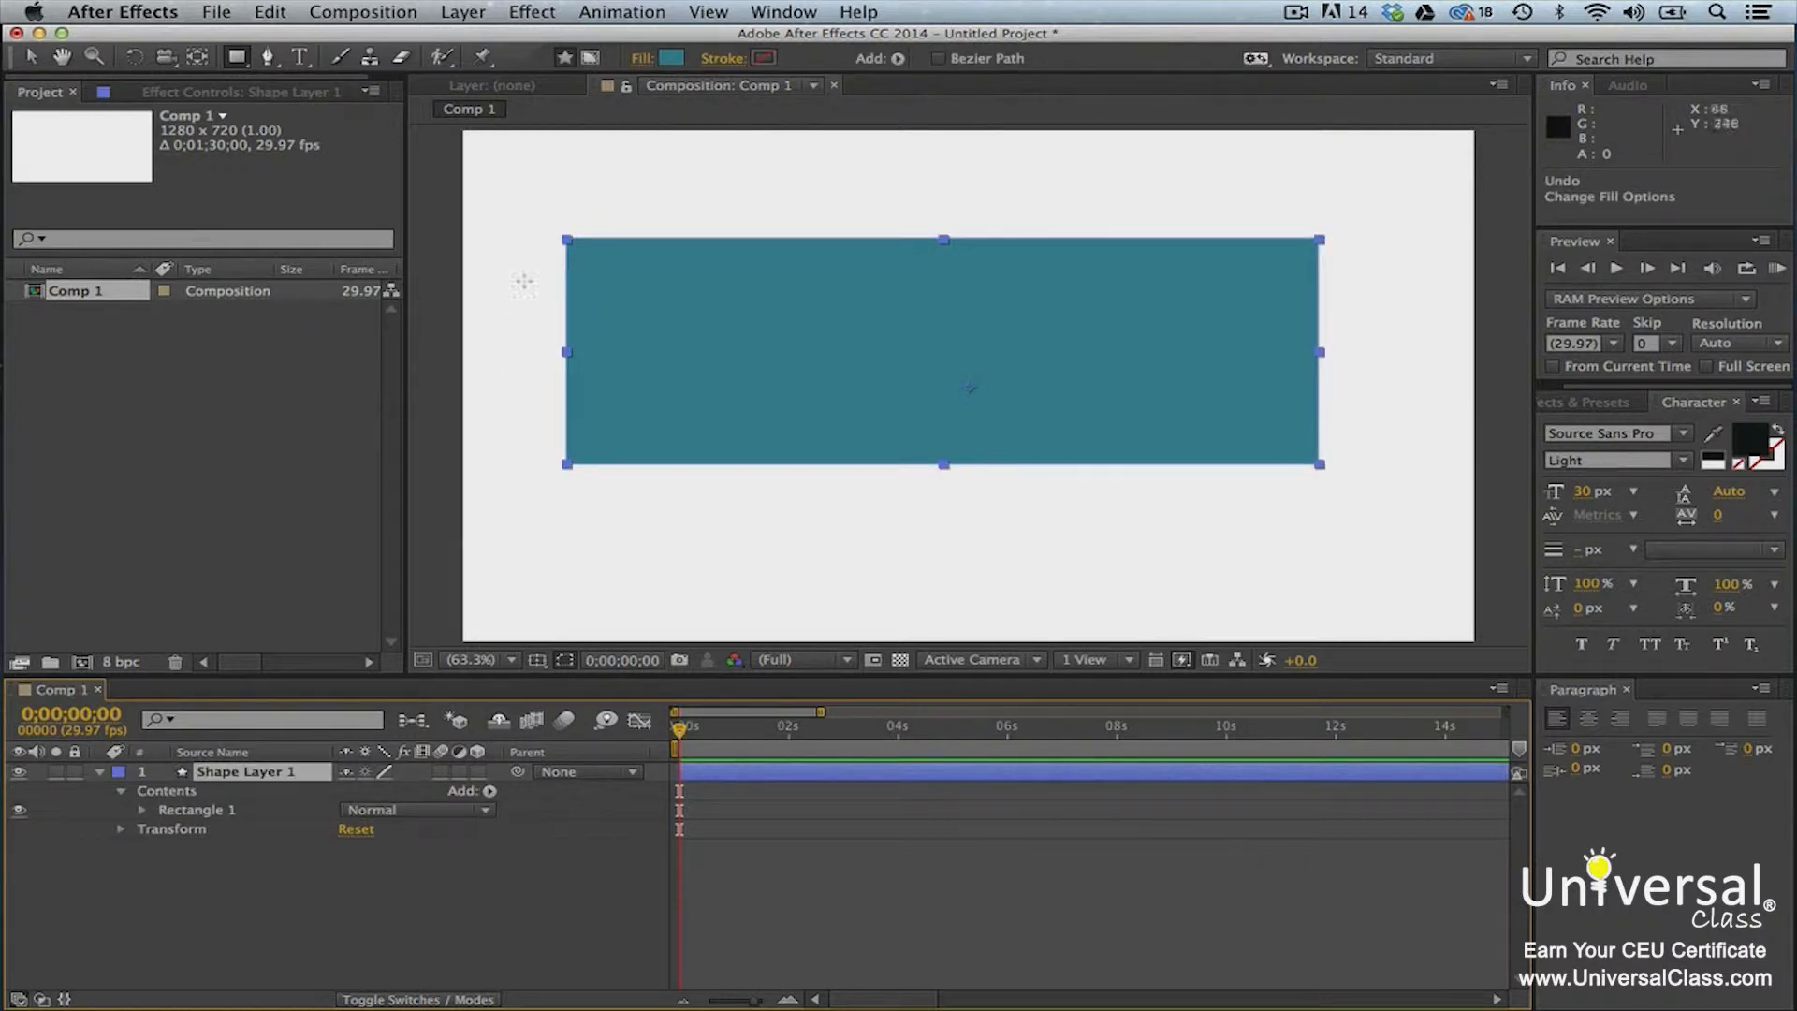
pyautogui.click(636, 62)
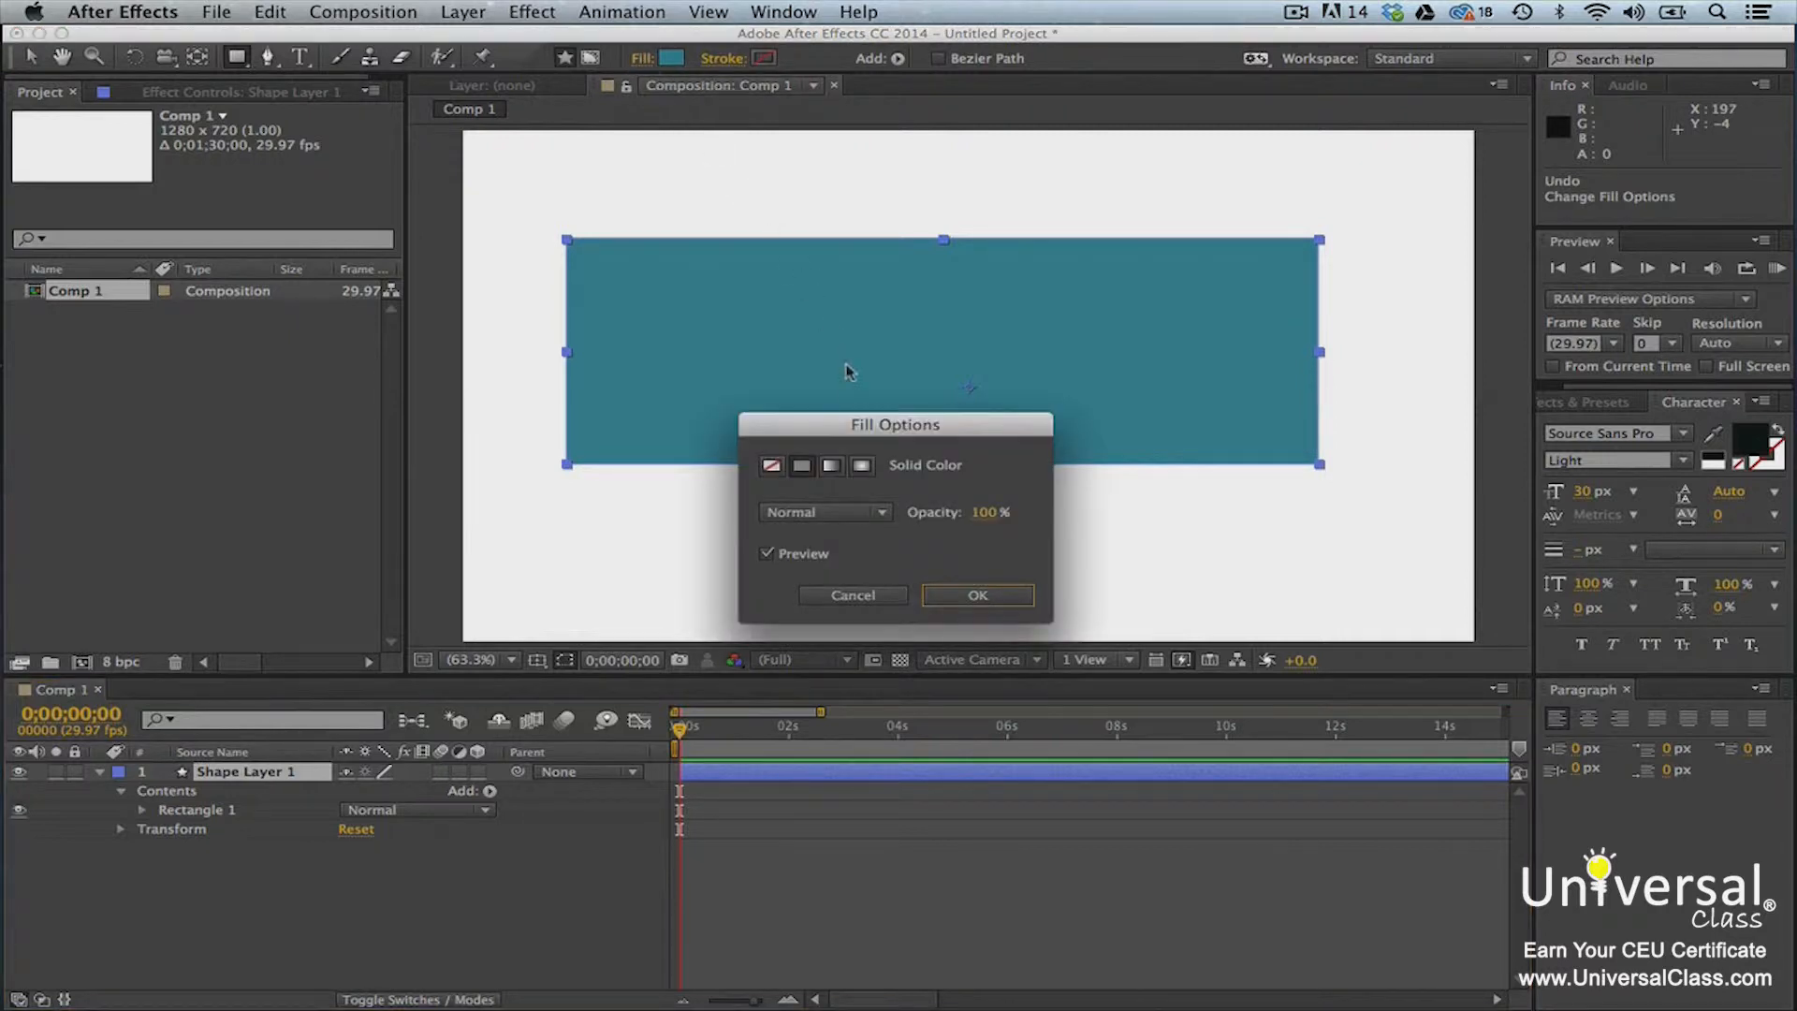
pyautogui.click(861, 465)
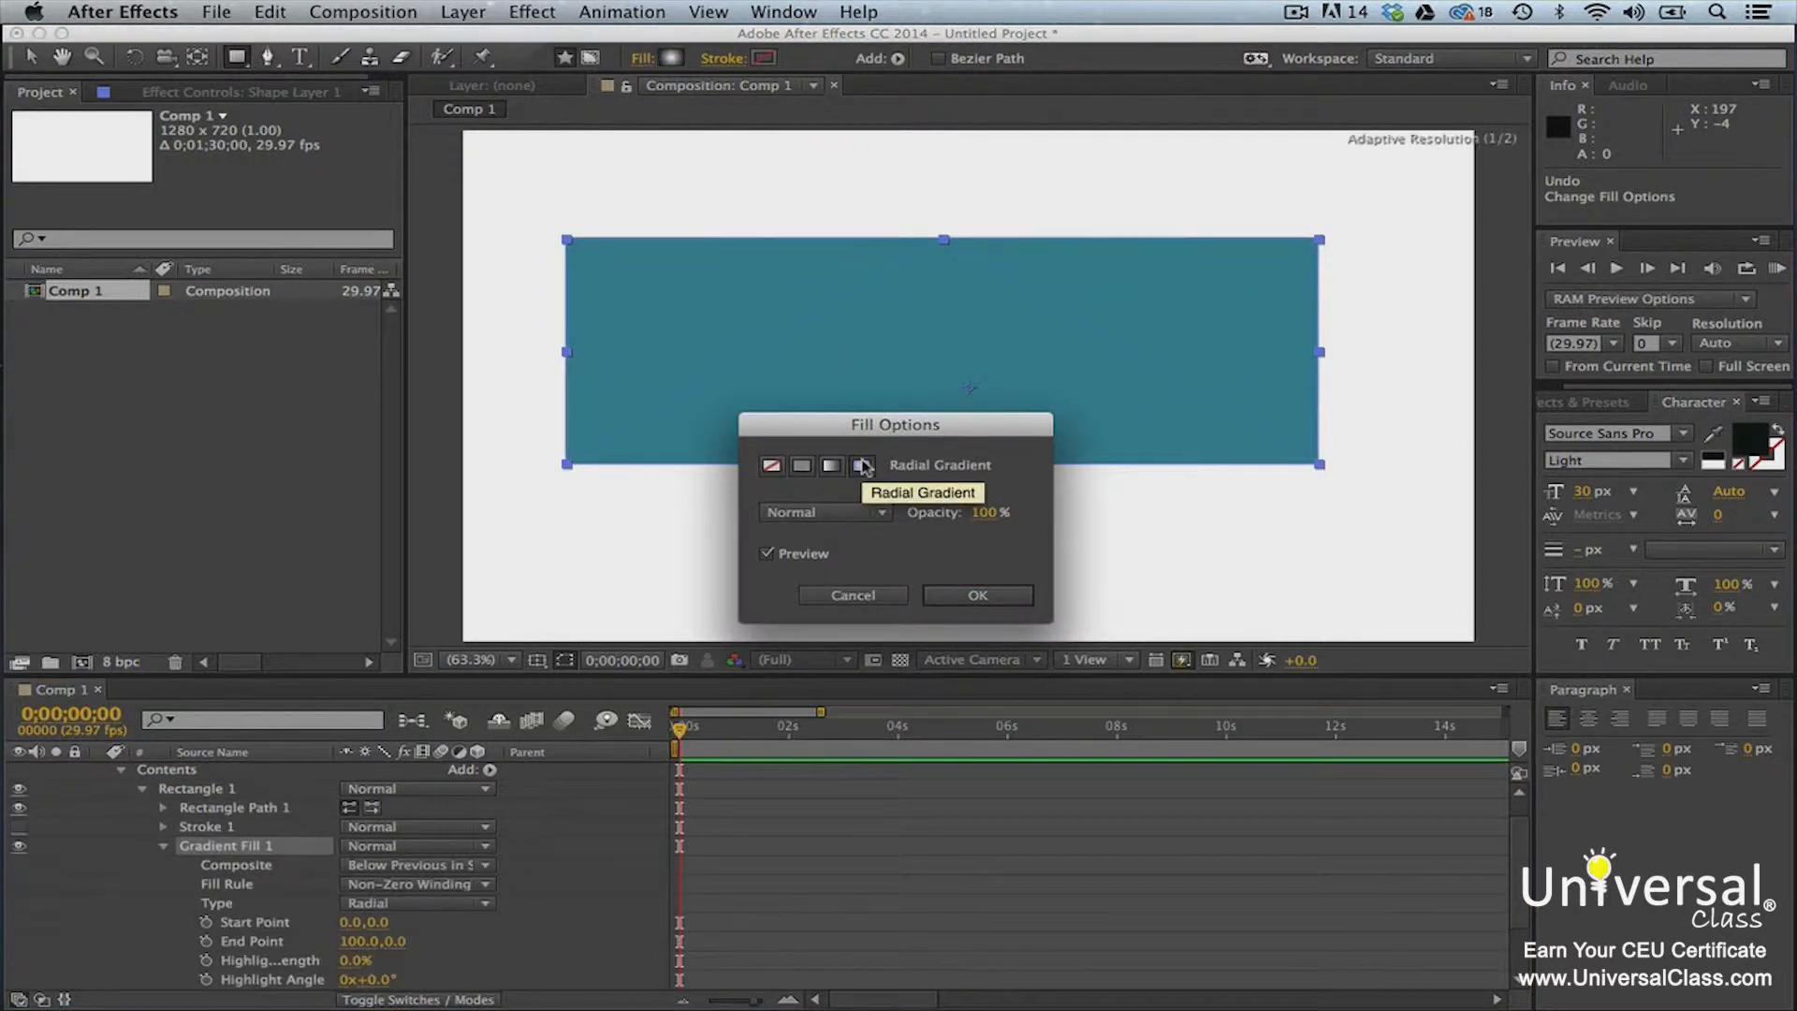
pyautogui.click(945, 596)
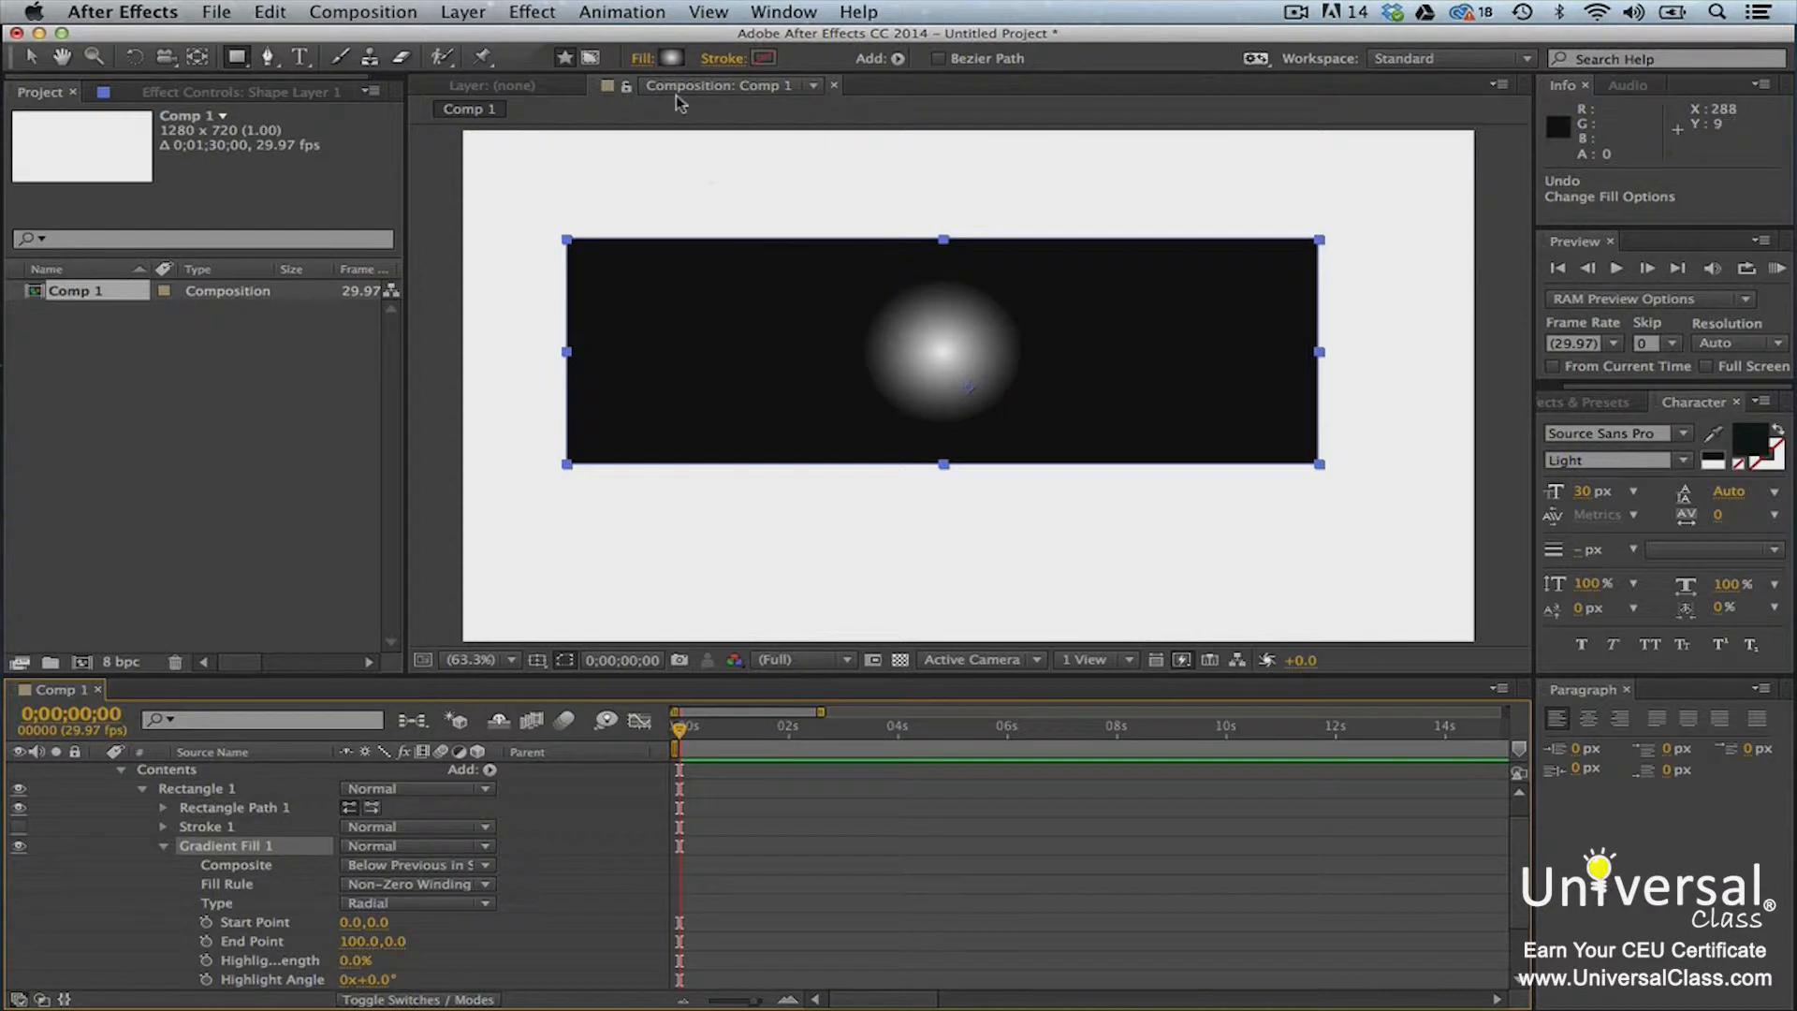
# Step: Set the rectangle's radial gradient to light blue ACE7EE at the start and teal 168889 at the end
pyautogui.click(672, 59)
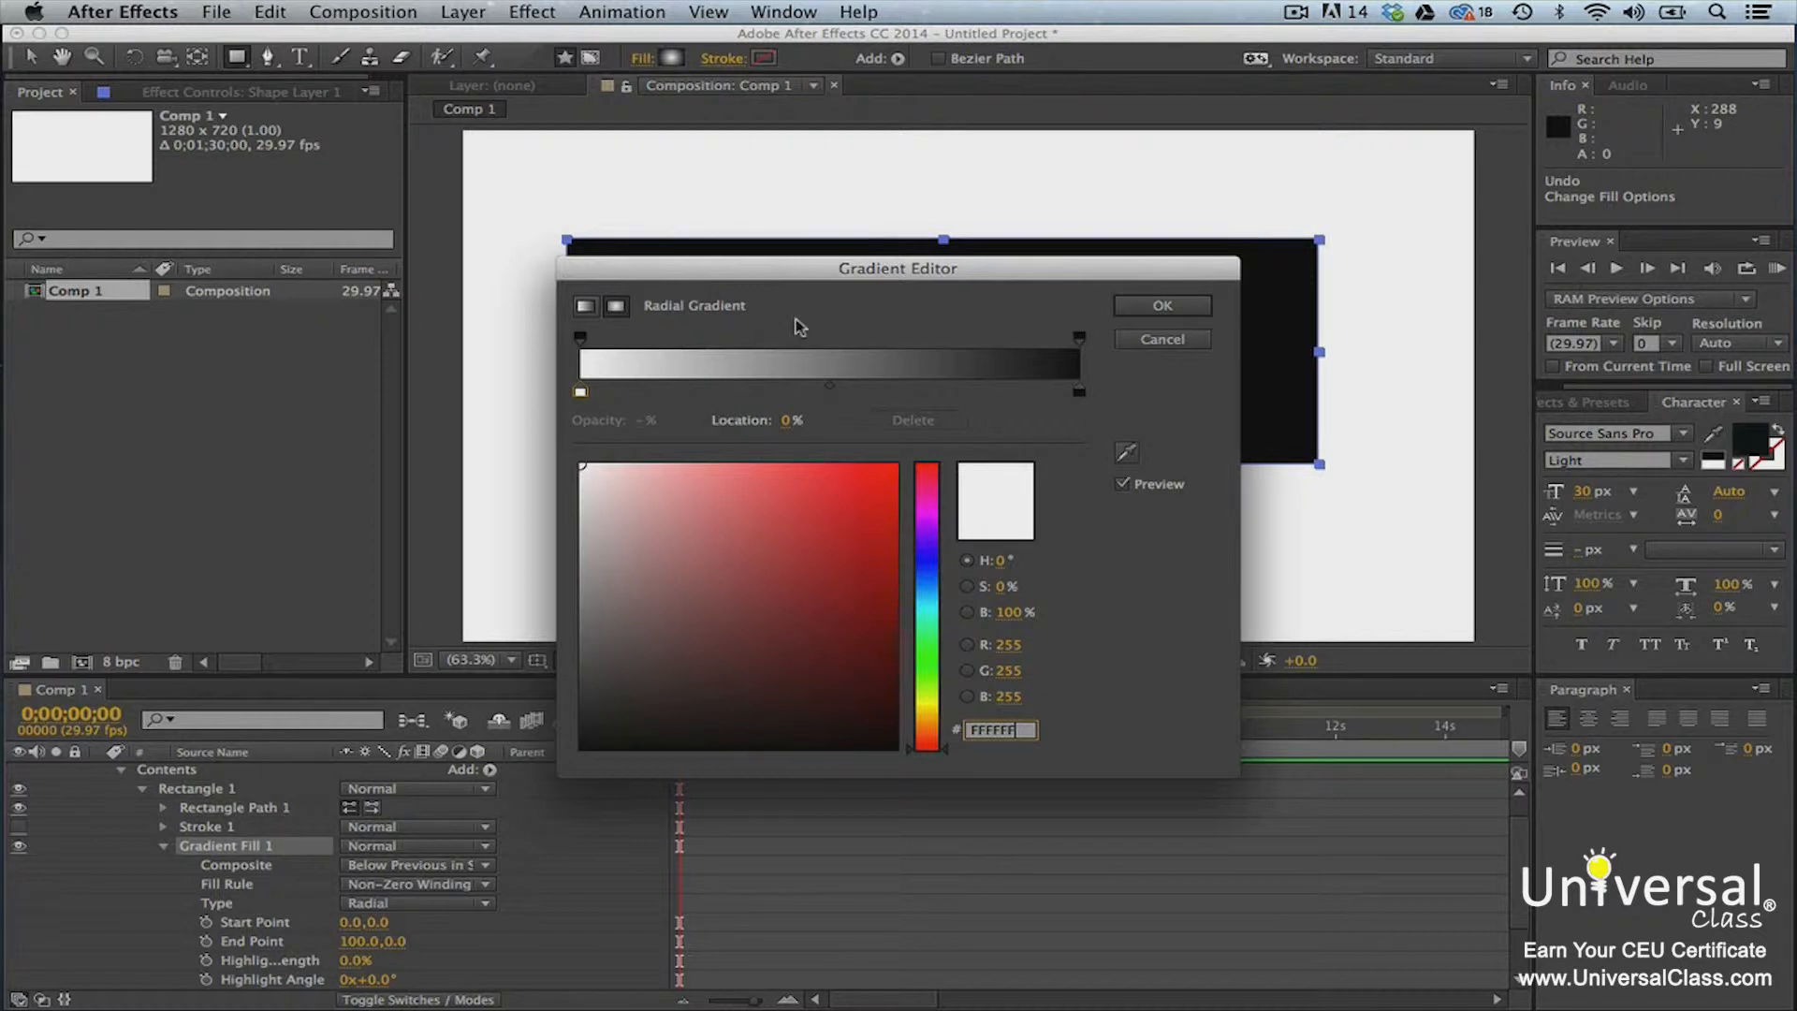
pyautogui.moveTo(581, 393)
pyautogui.mouseDown()
pyautogui.moveTo(640, 391)
pyautogui.moveTo(581, 393)
pyautogui.mouseUp()
pyautogui.moveTo(927, 541); pyautogui.dragTo(931, 601)
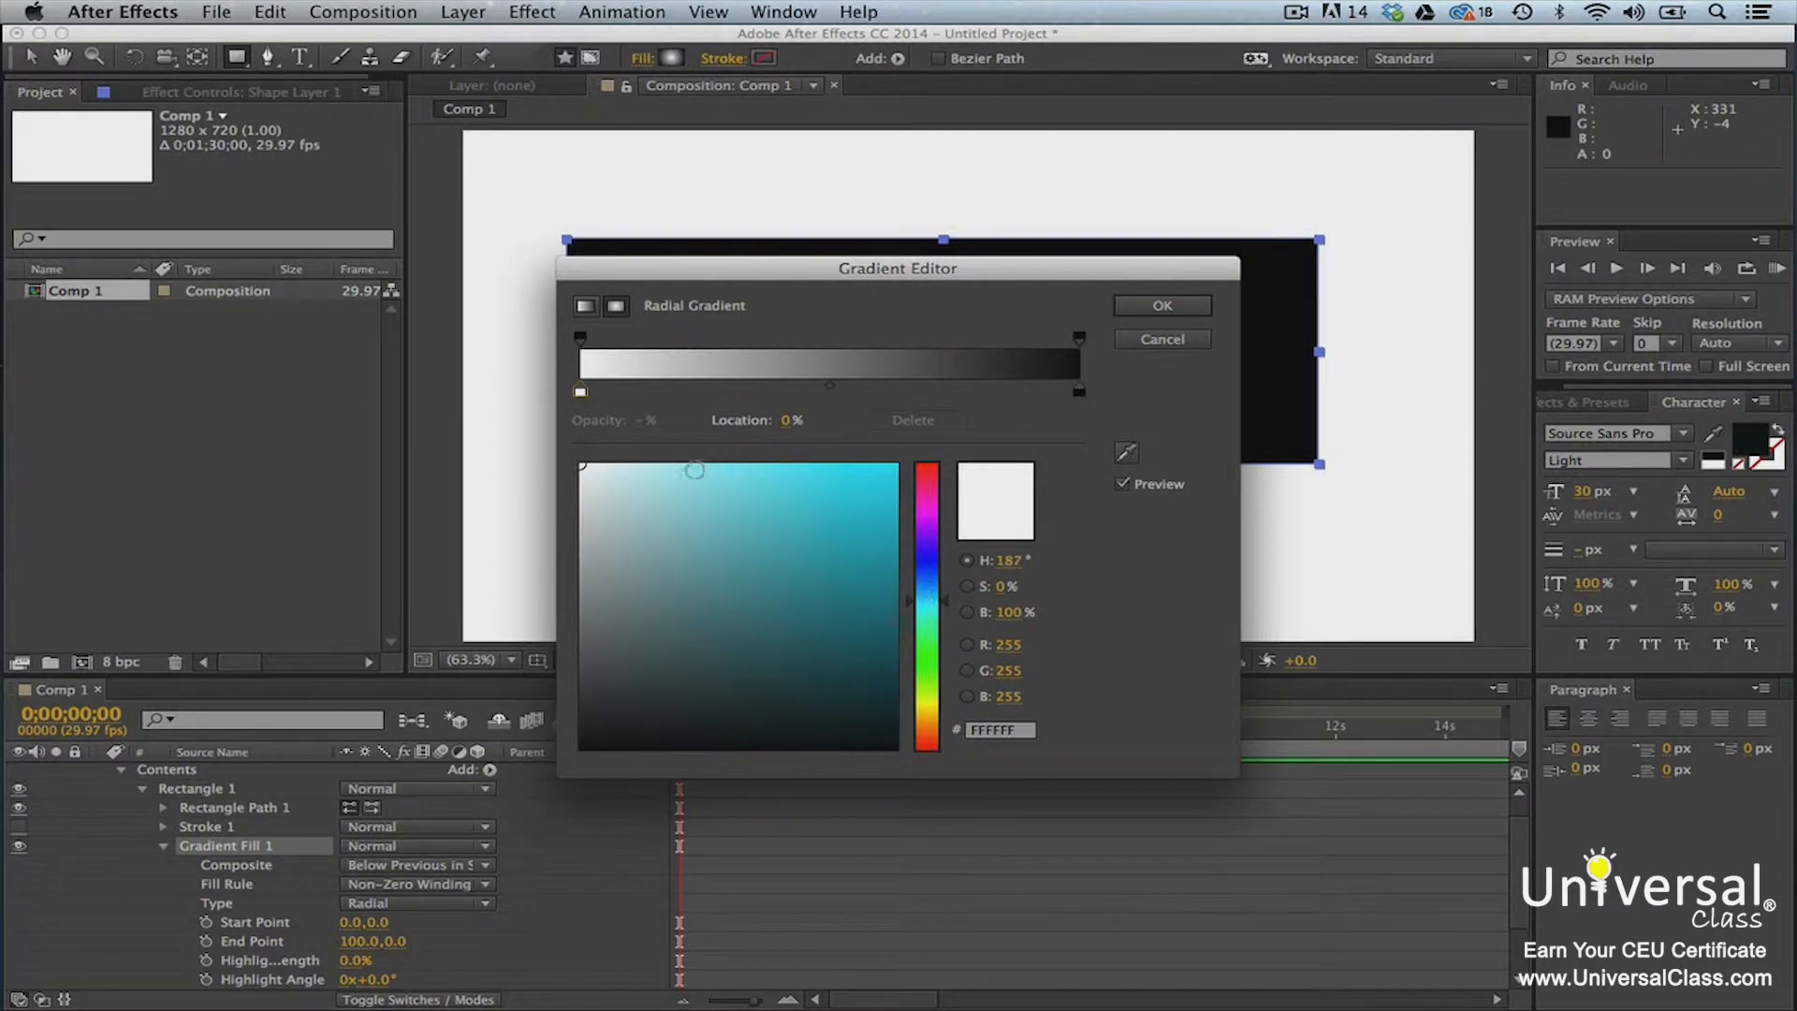
pyautogui.click(667, 482)
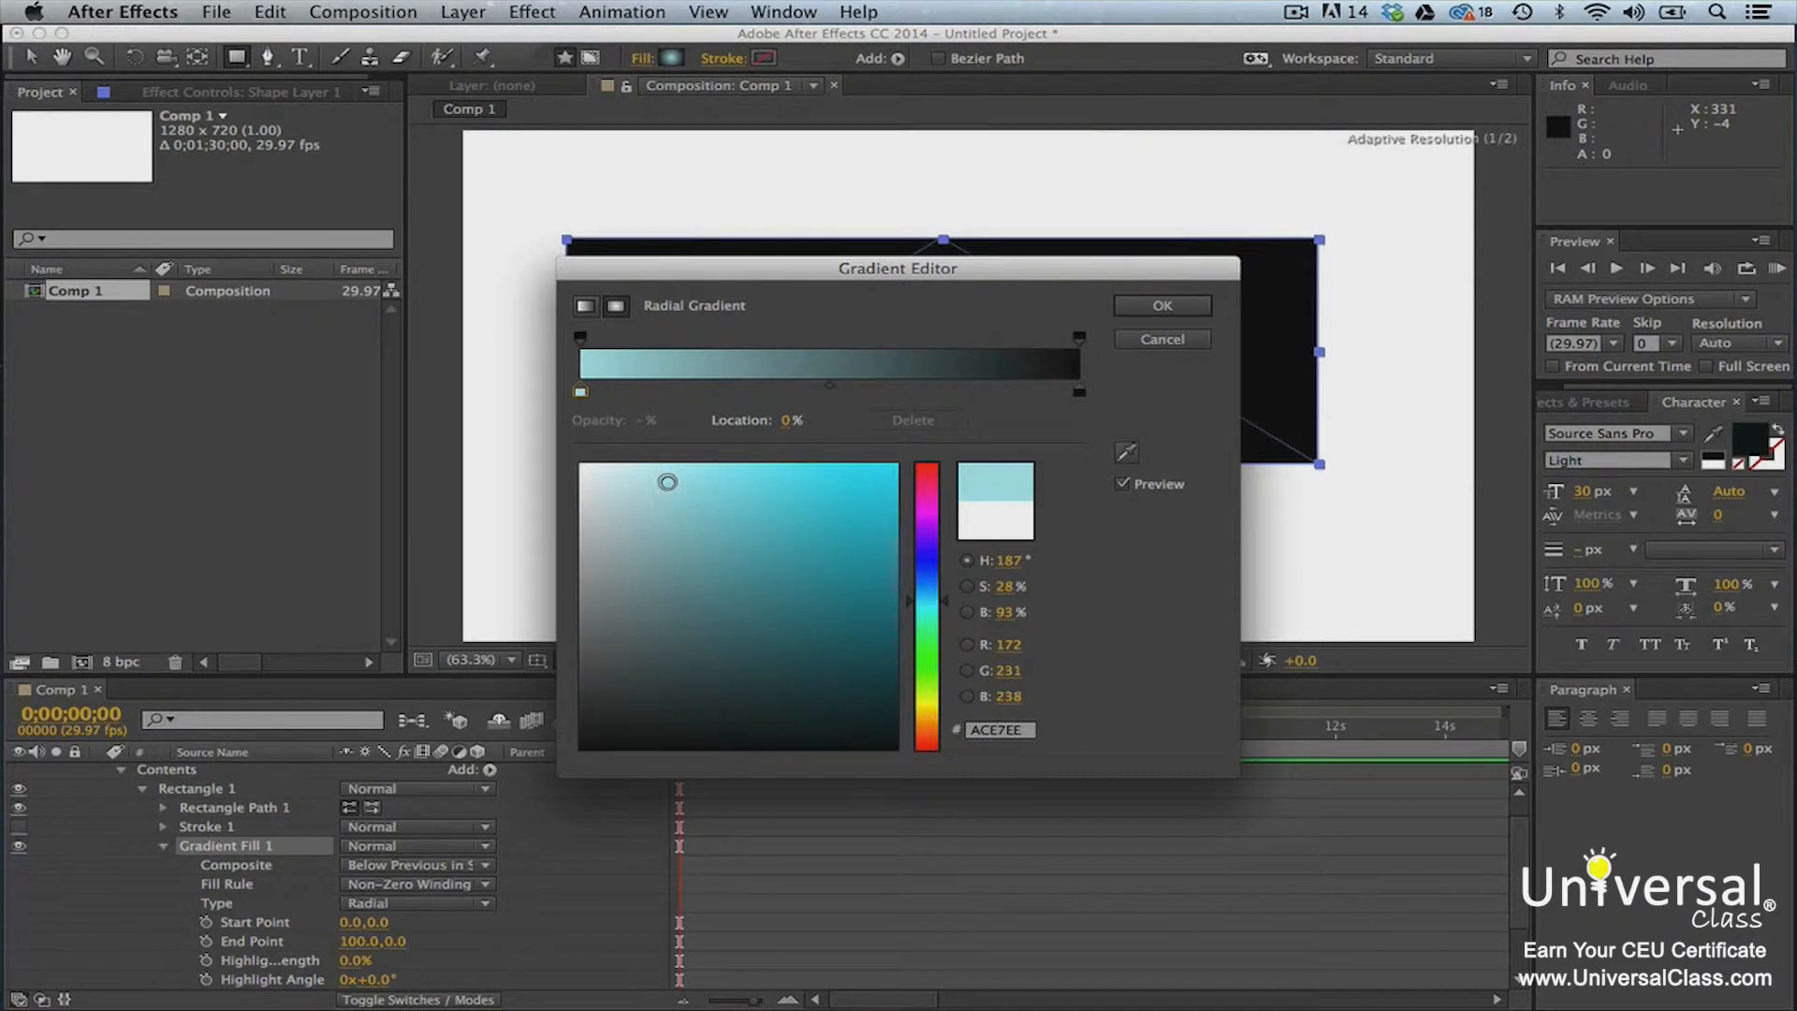
pyautogui.click(1079, 391)
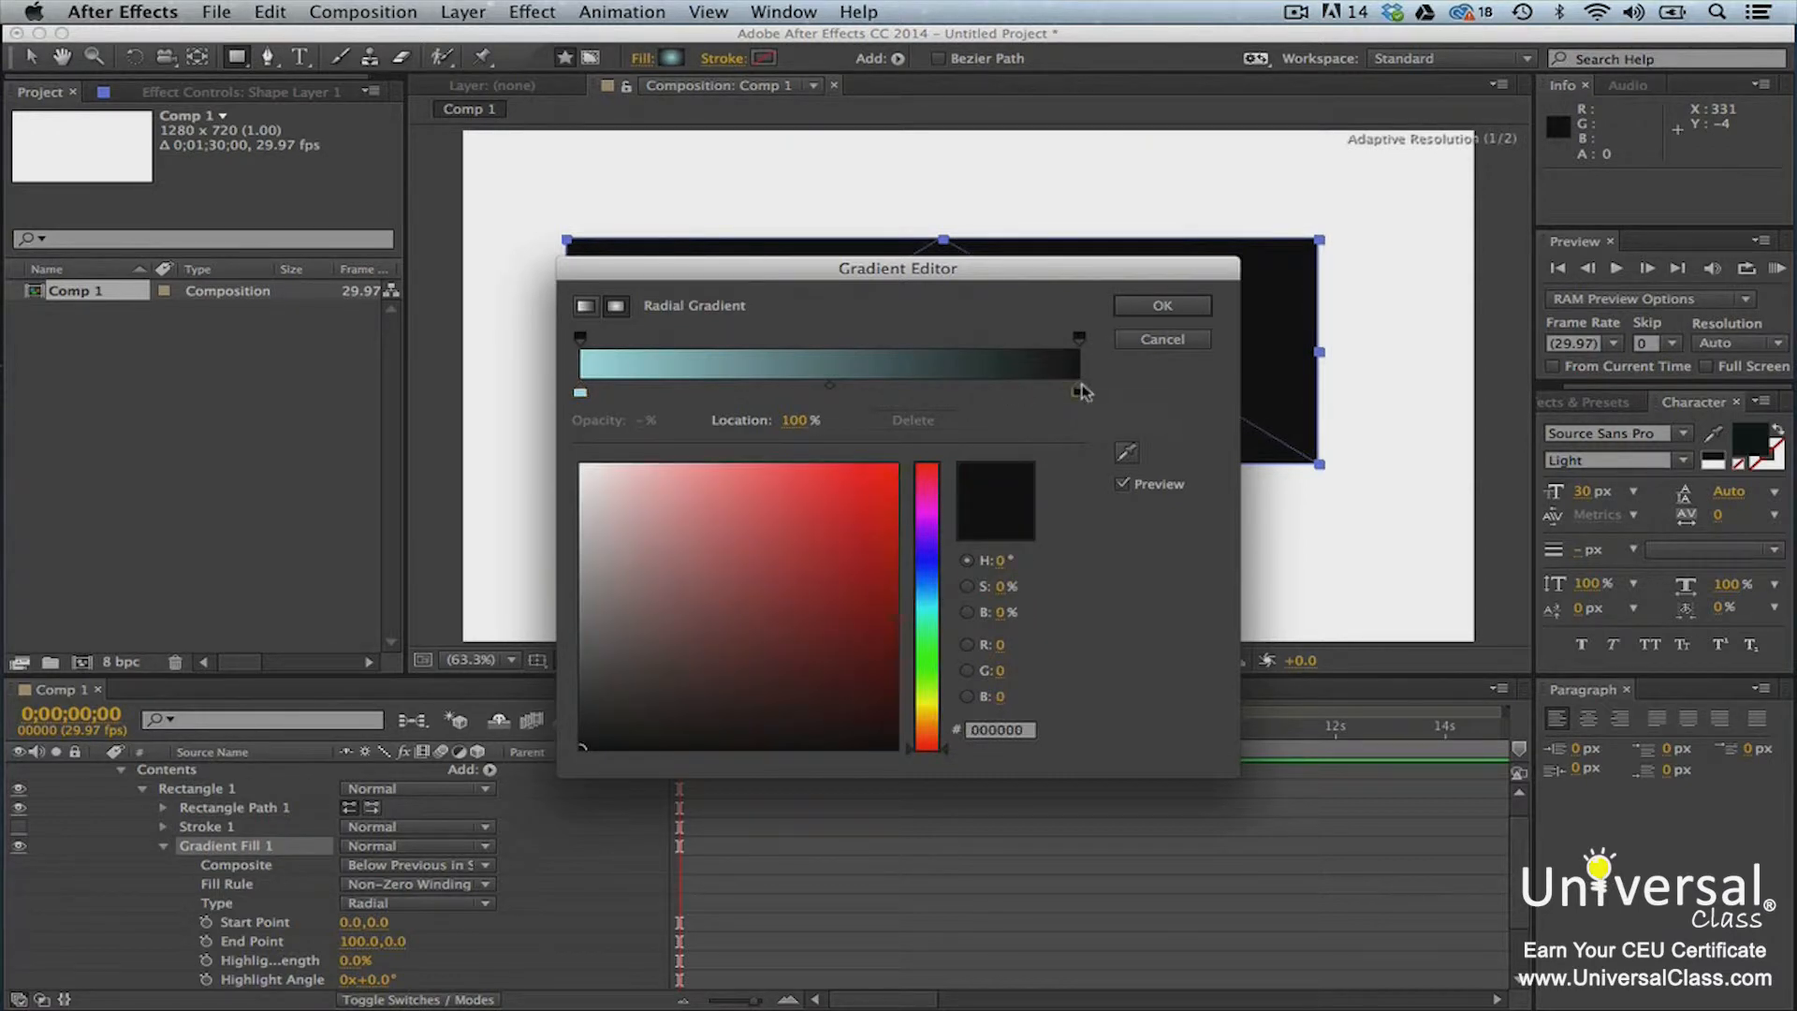
pyautogui.click(926, 605)
pyautogui.click(847, 596)
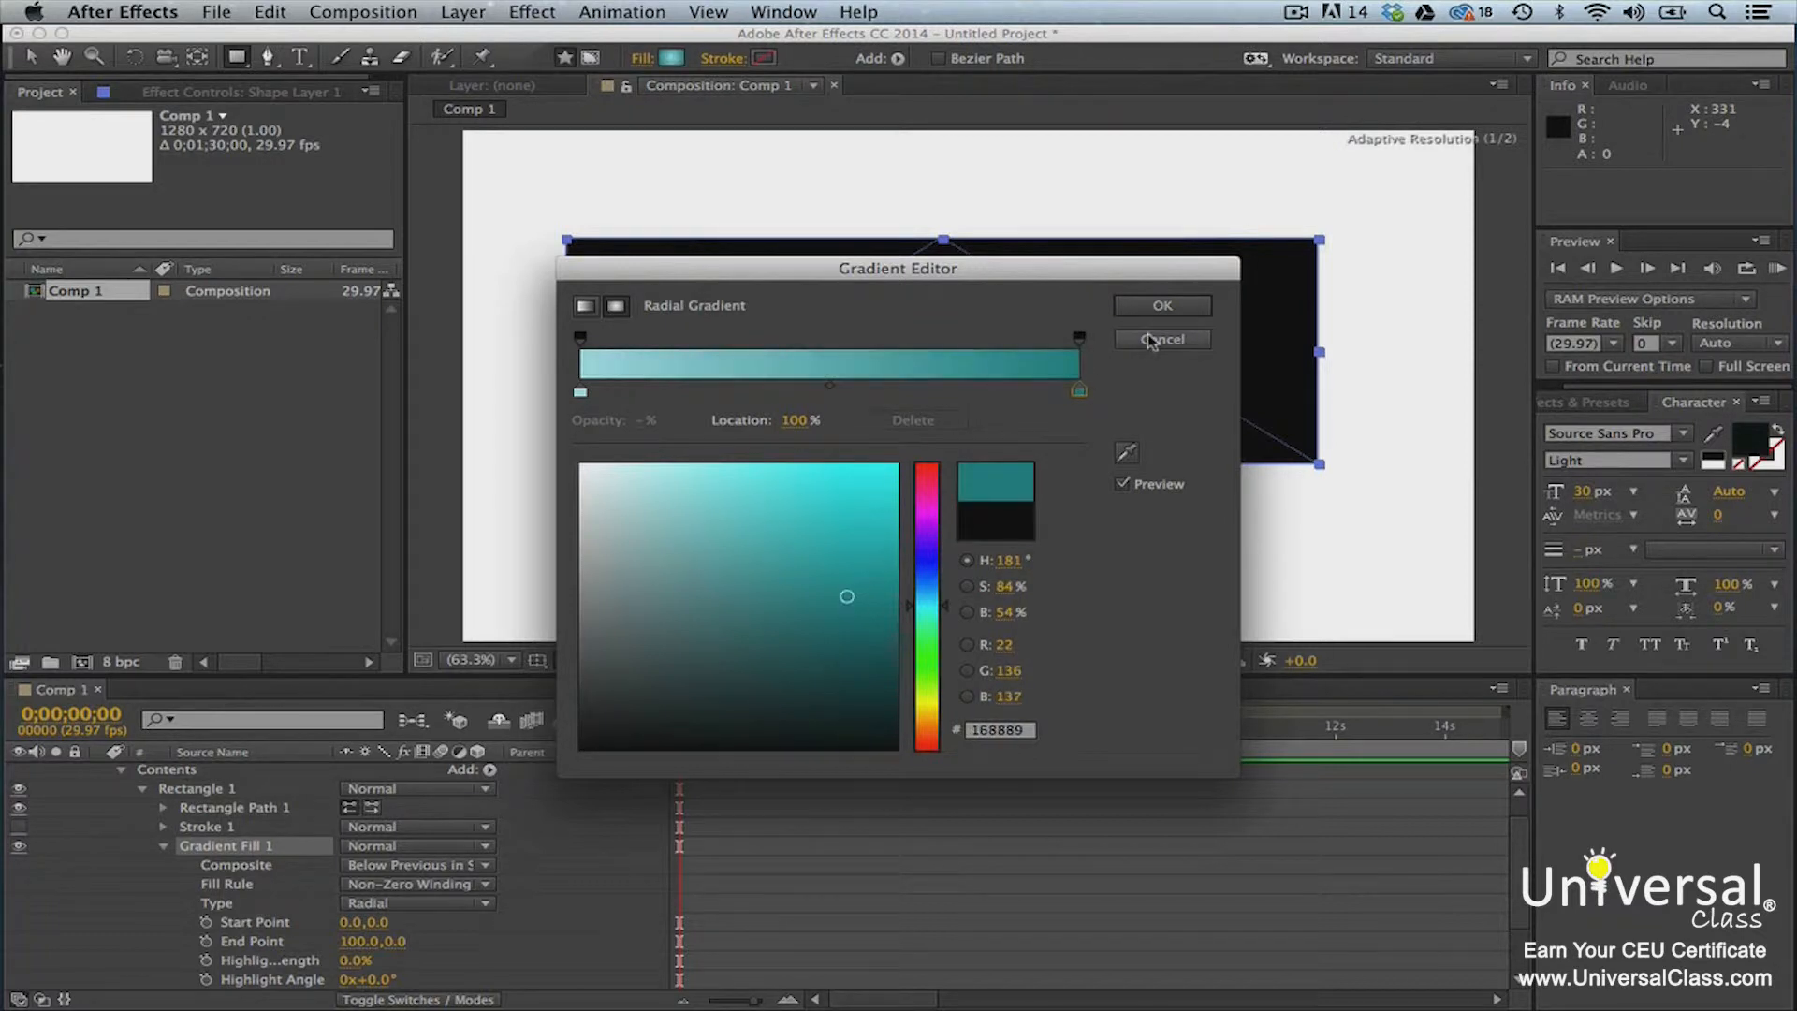
pyautogui.click(1157, 306)
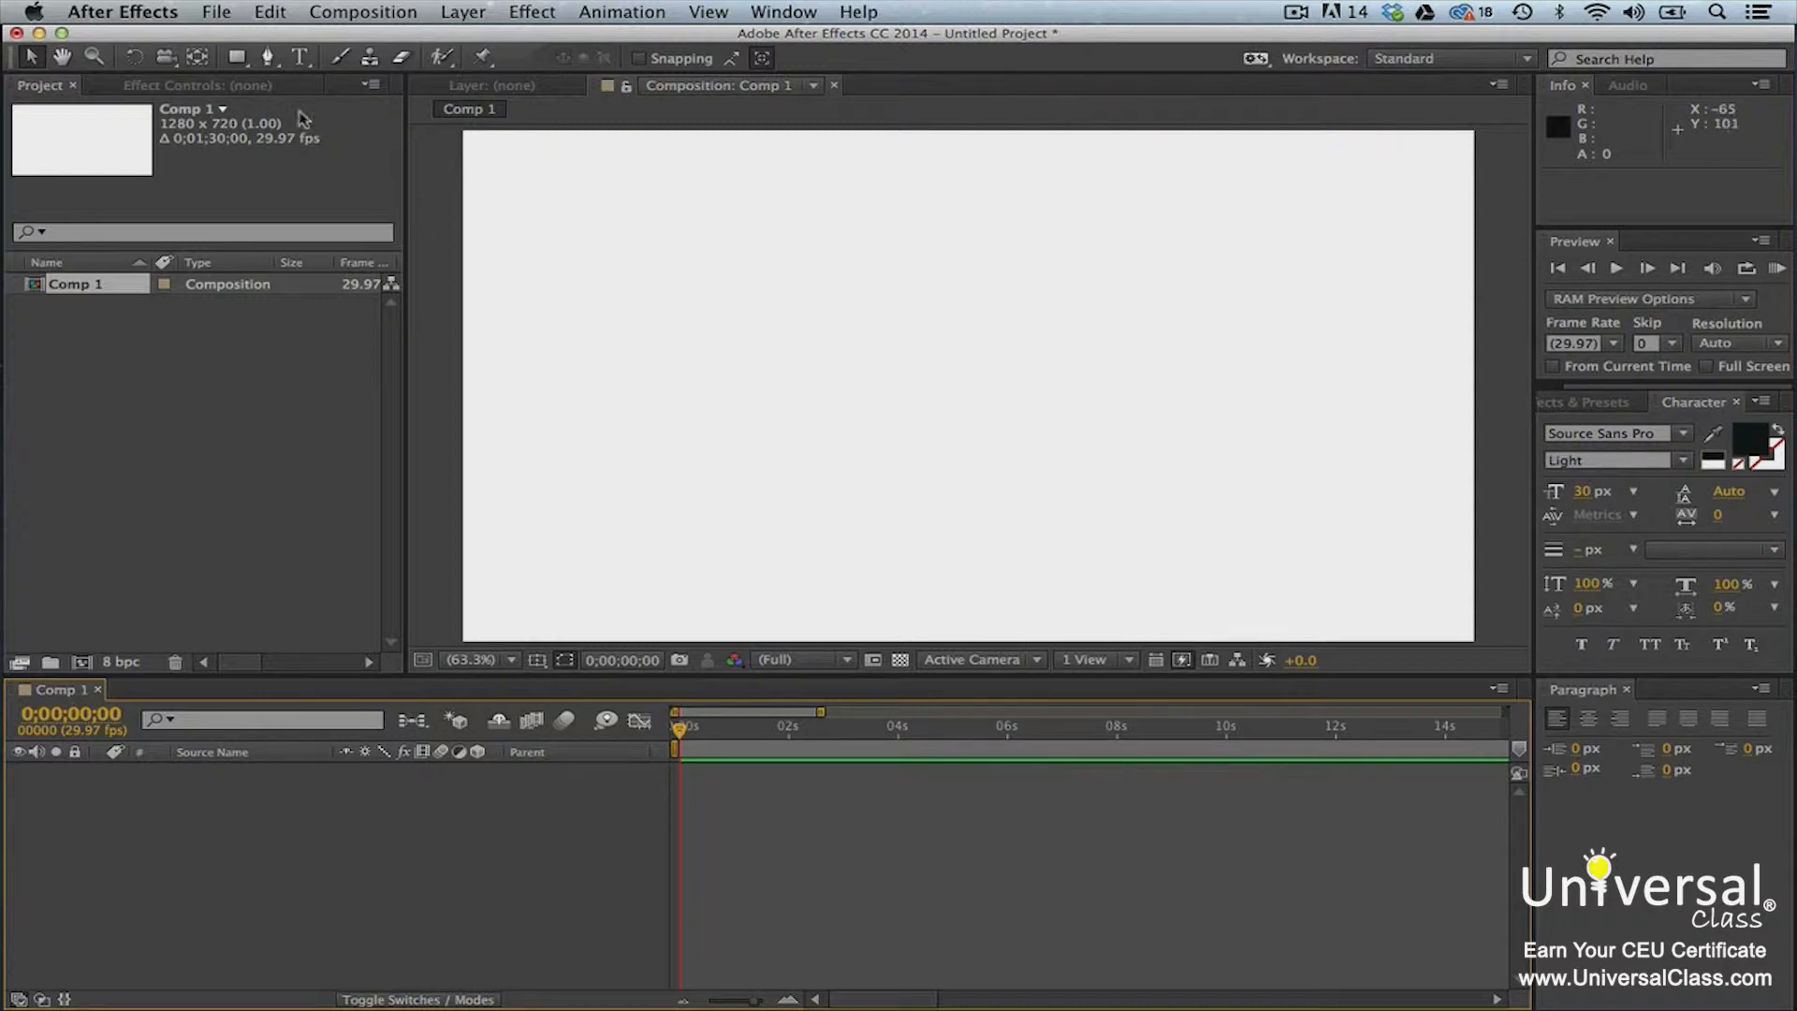
# Step: Draw a pentagon with the Polygon tool in the upper left of the composition and move it to the centre
pyautogui.click(241, 59)
pyautogui.click(241, 59)
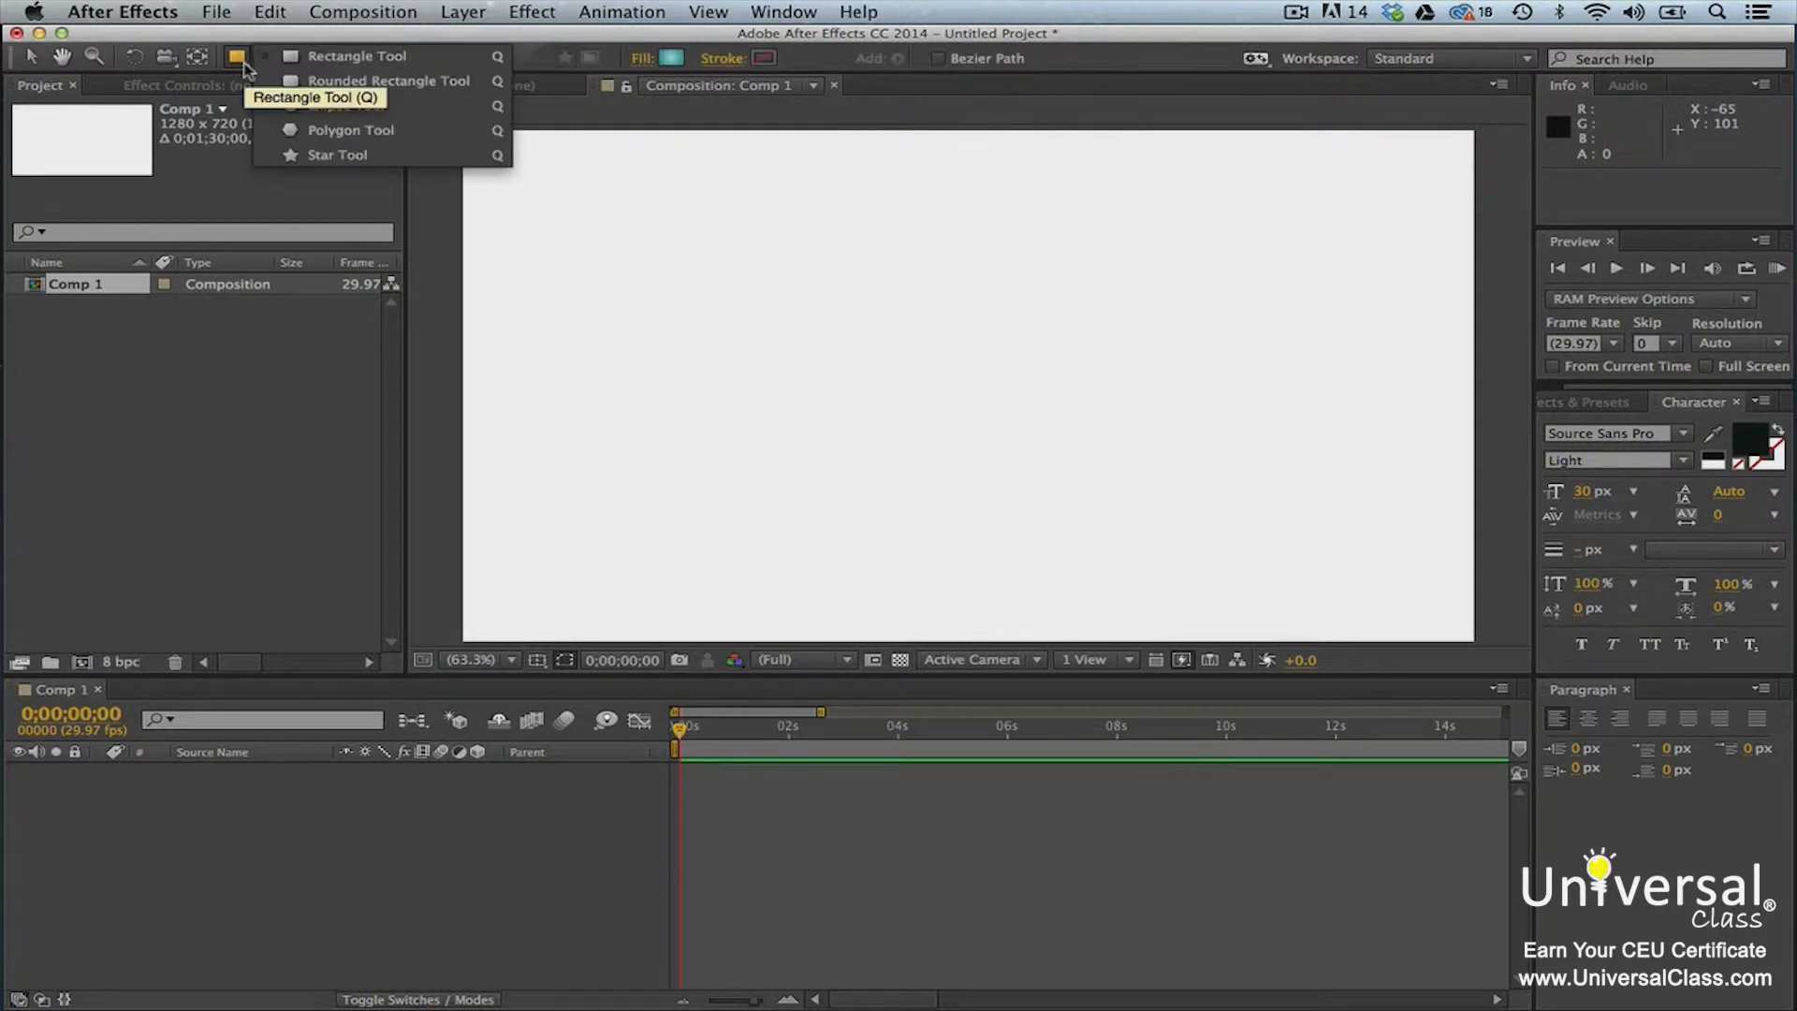
pyautogui.click(342, 131)
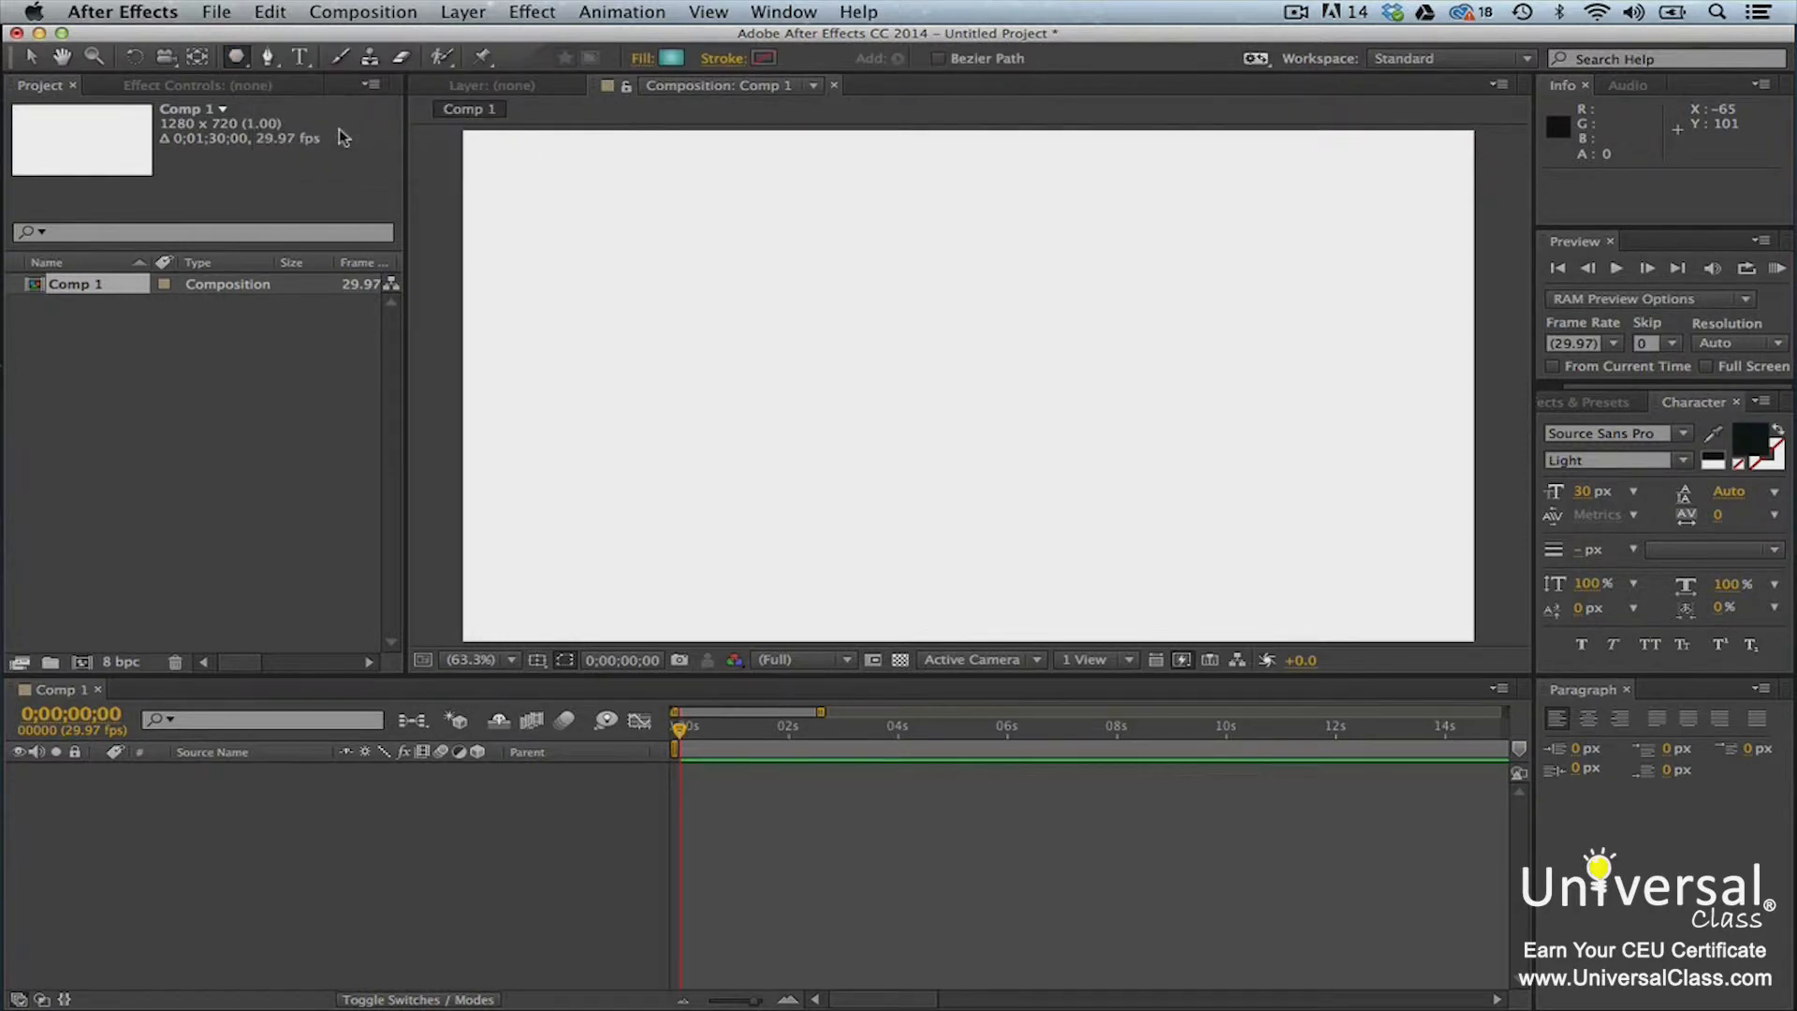
pyautogui.moveTo(670, 222); pyautogui.dragTo(838, 305)
pyautogui.press('v')
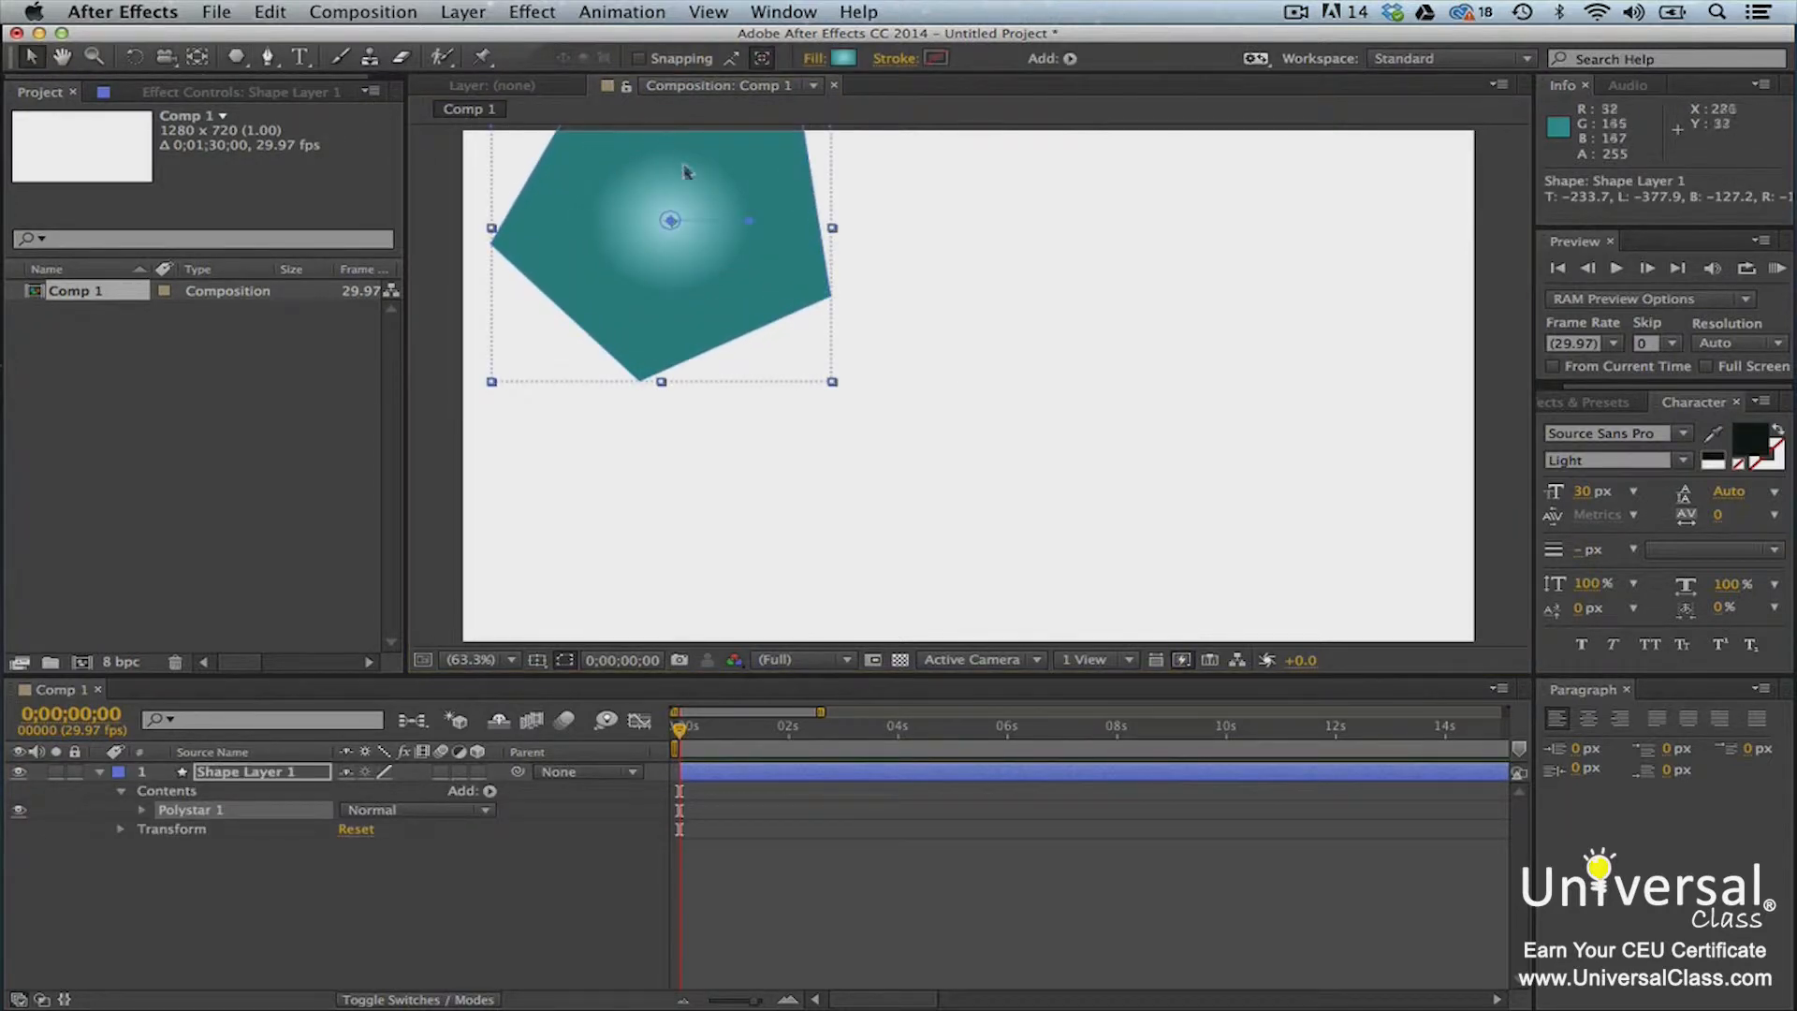
pyautogui.moveTo(794, 309); pyautogui.dragTo(974, 318)
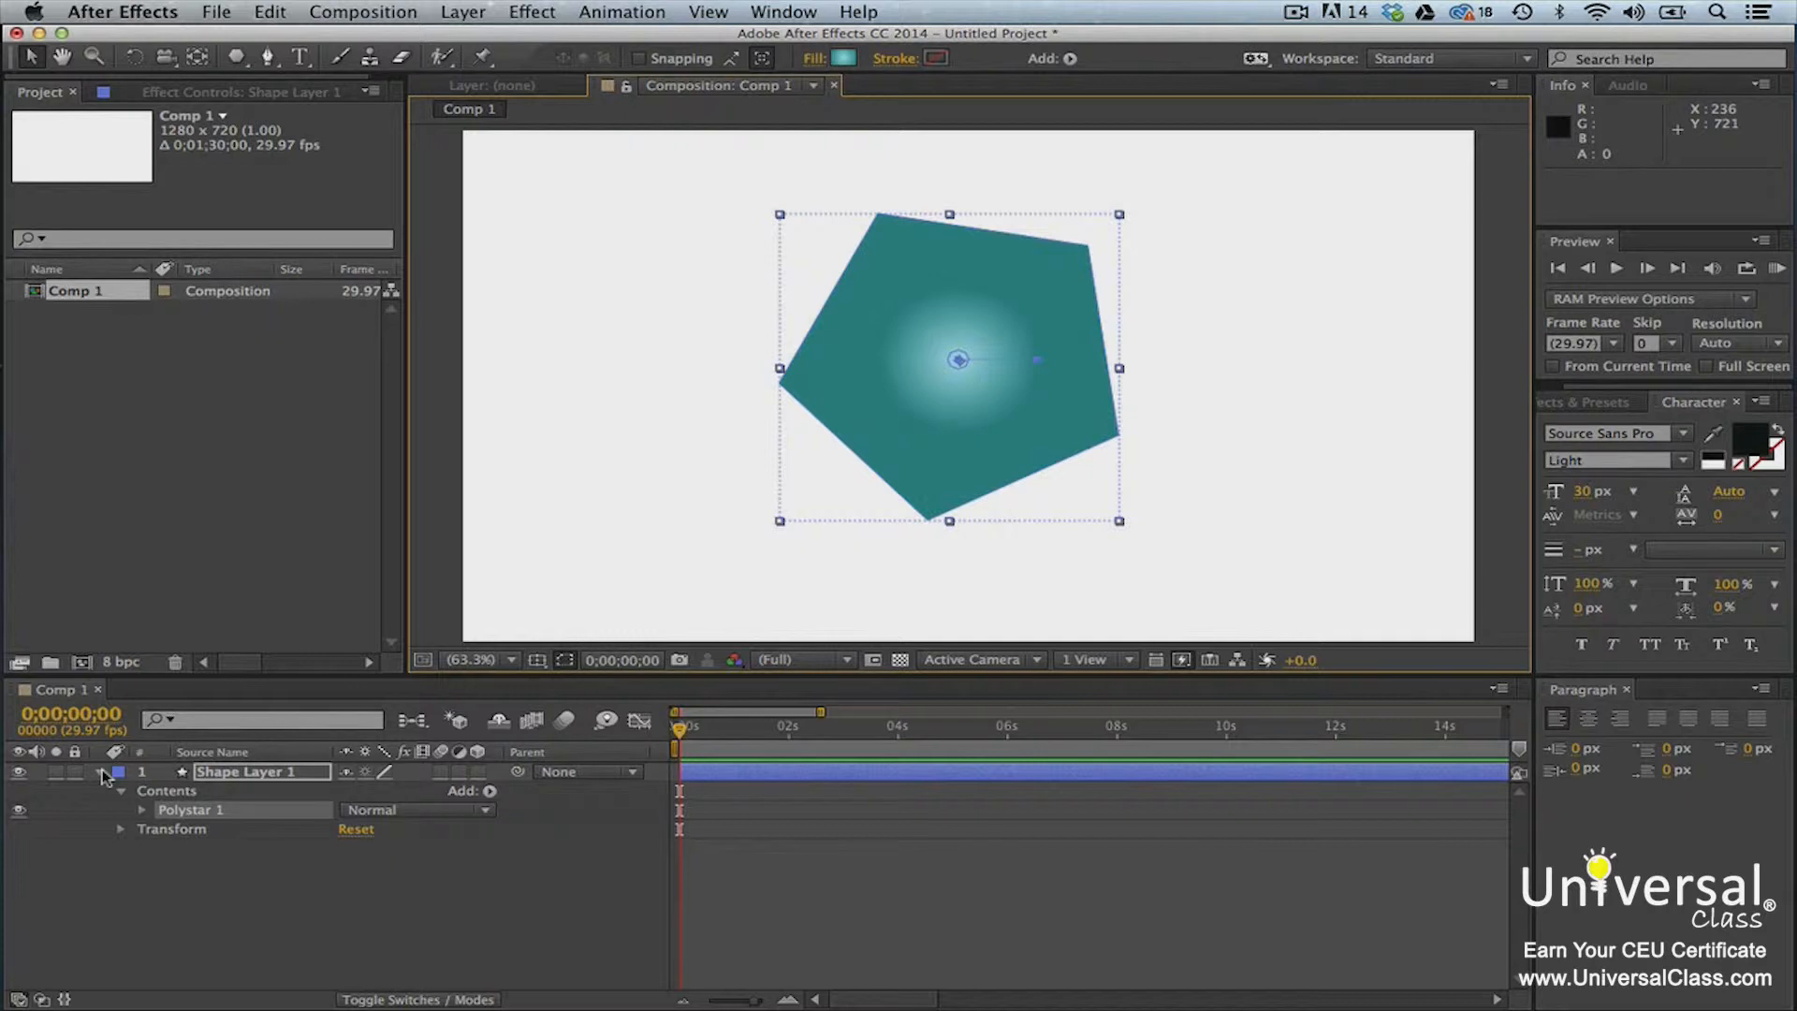
# Step: Set the polygon's path to 15 points with a rotation of -11x-267.3°
pyautogui.click(142, 809)
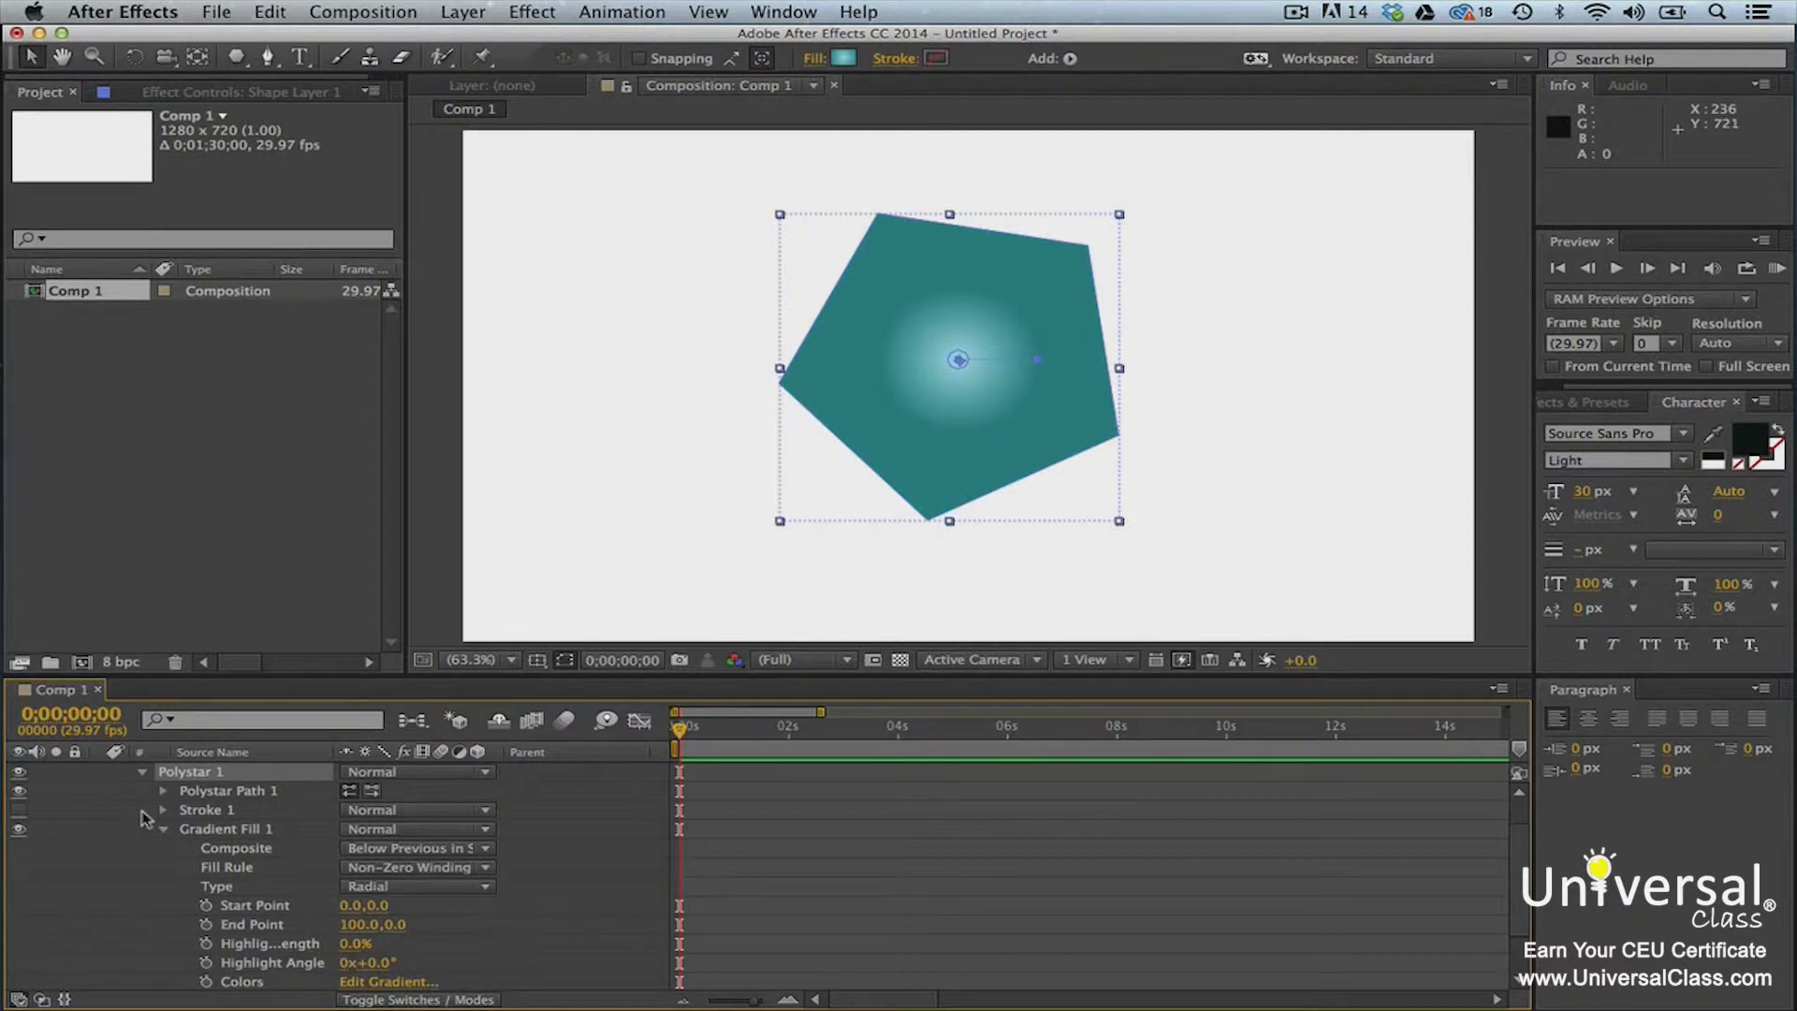
pyautogui.click(163, 793)
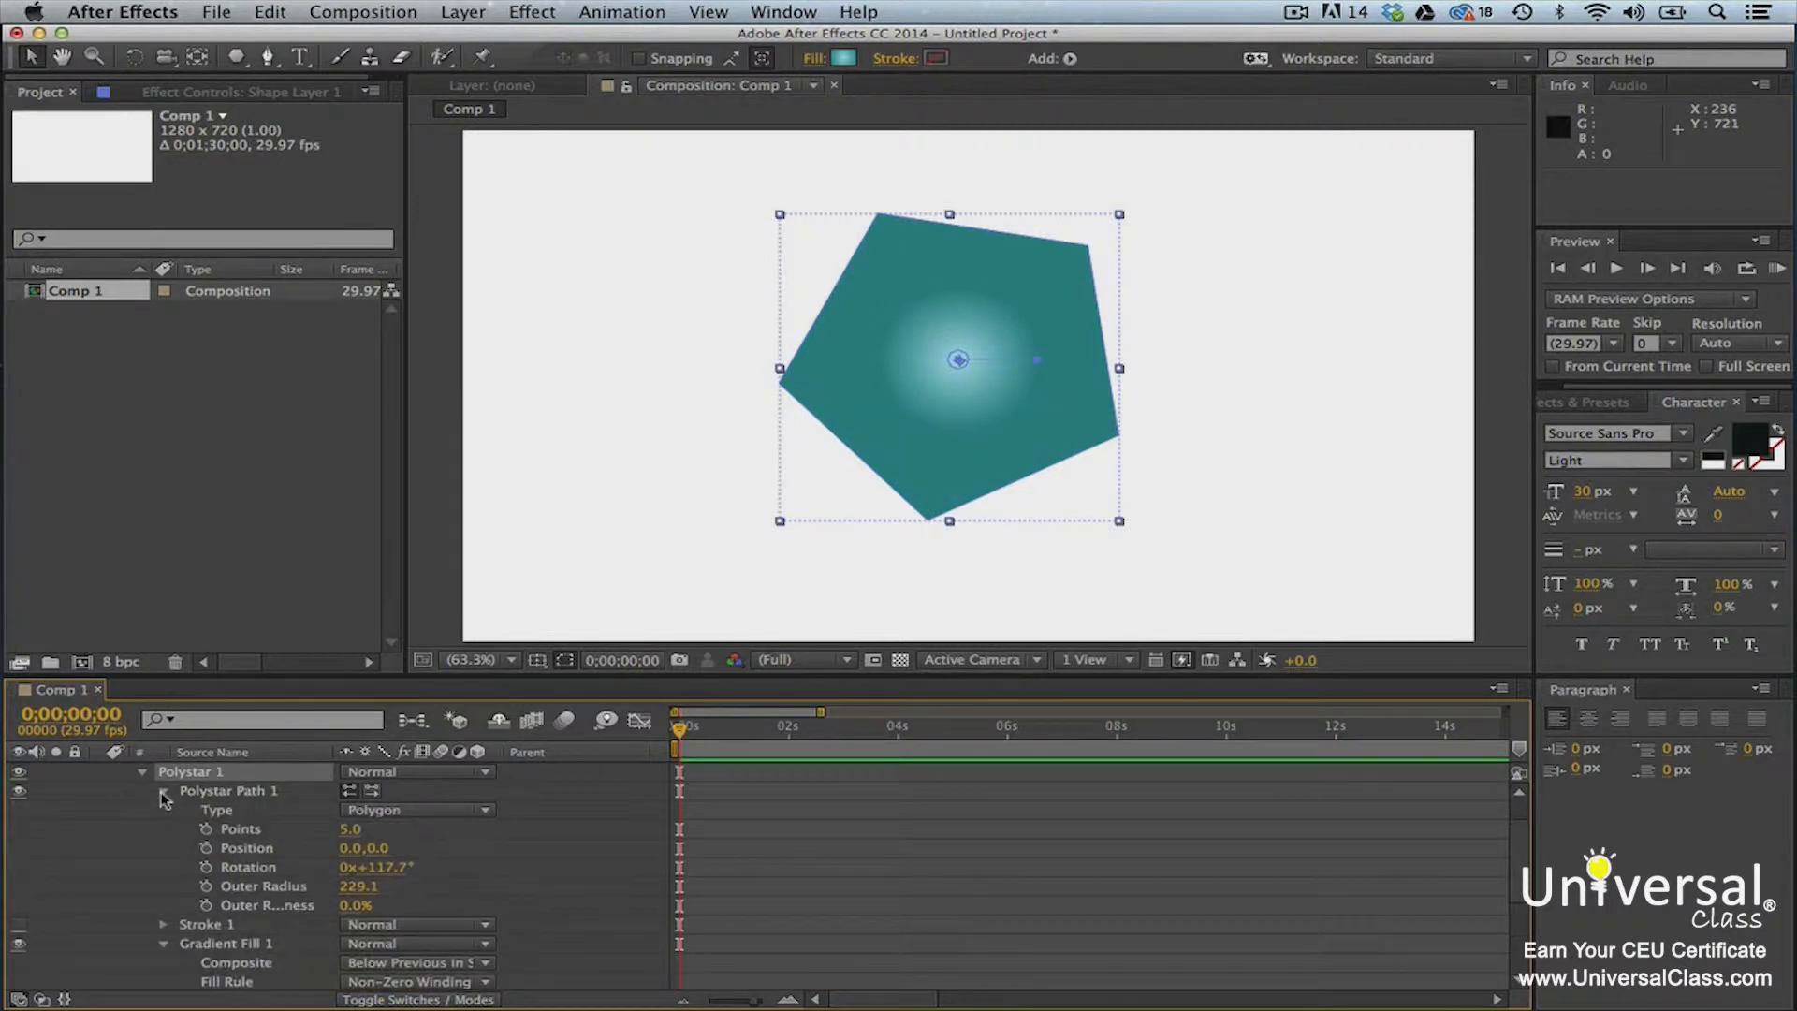
pyautogui.moveTo(348, 830); pyautogui.dragTo(327, 868)
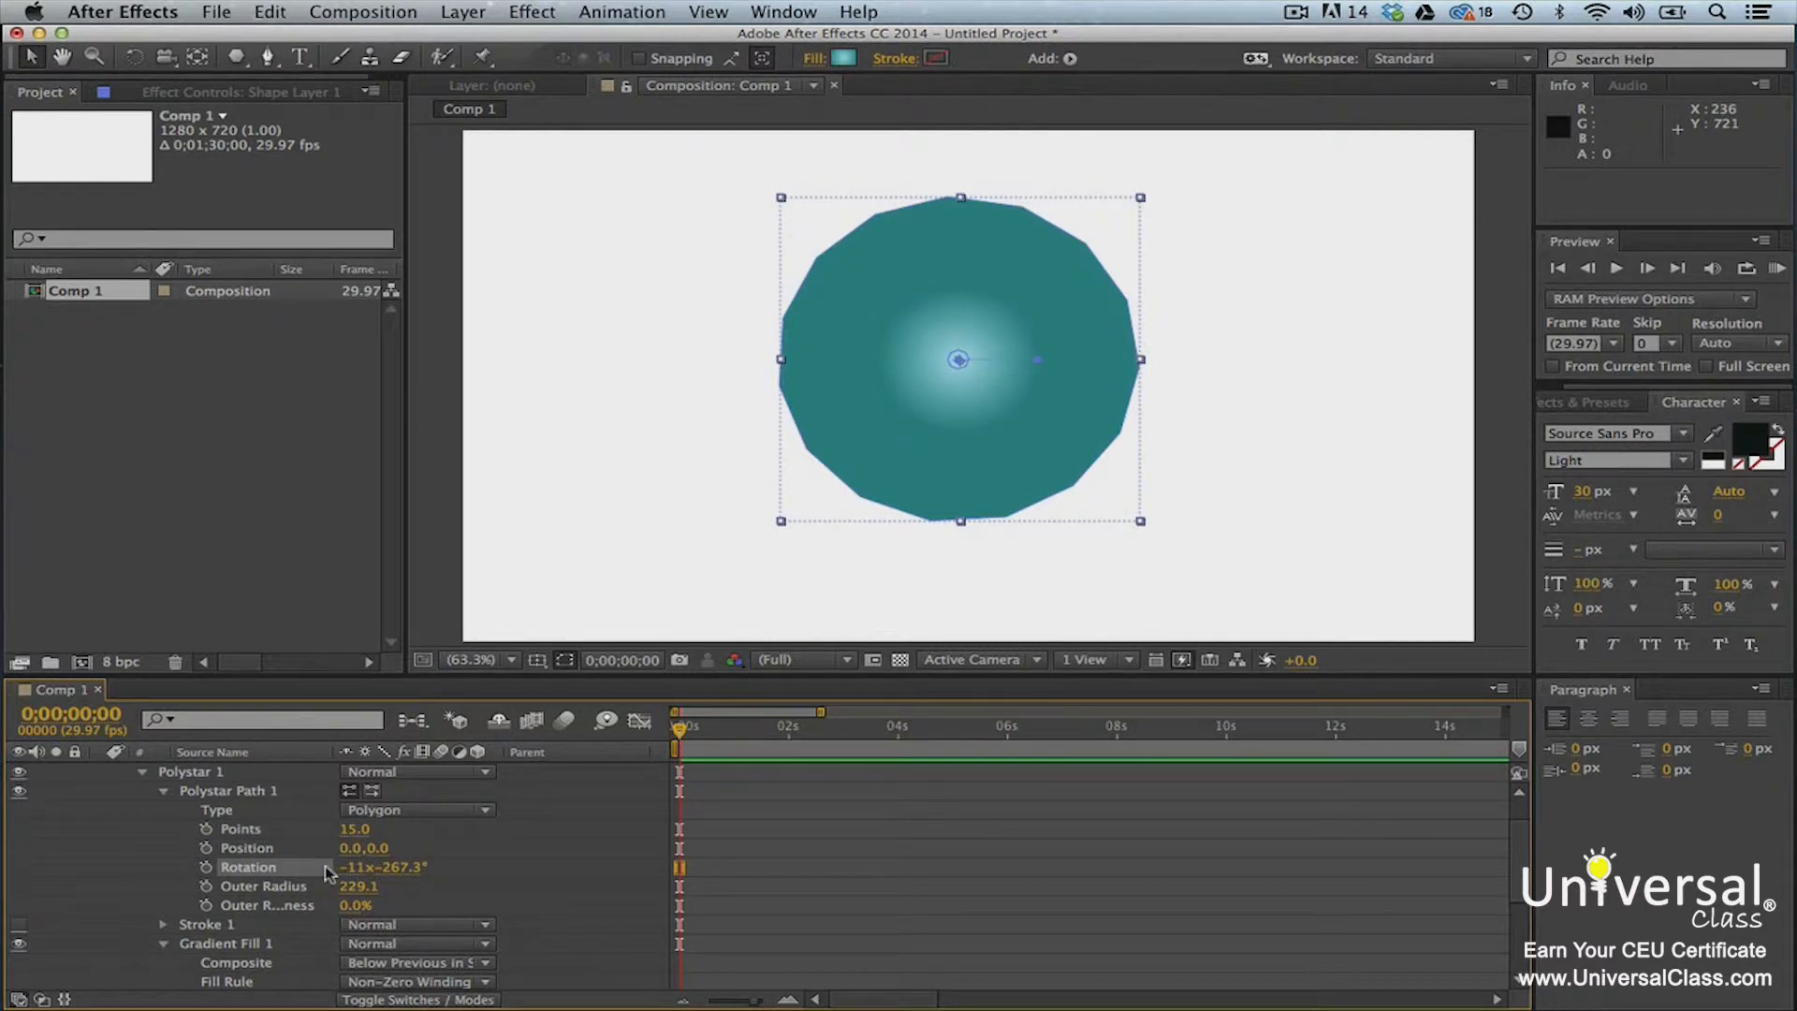
# Step: Reduce the polygon's outer radius to 197.1 and set its outer roundness to -208%
pyautogui.moveTo(352, 887); pyautogui.dragTo(312, 887)
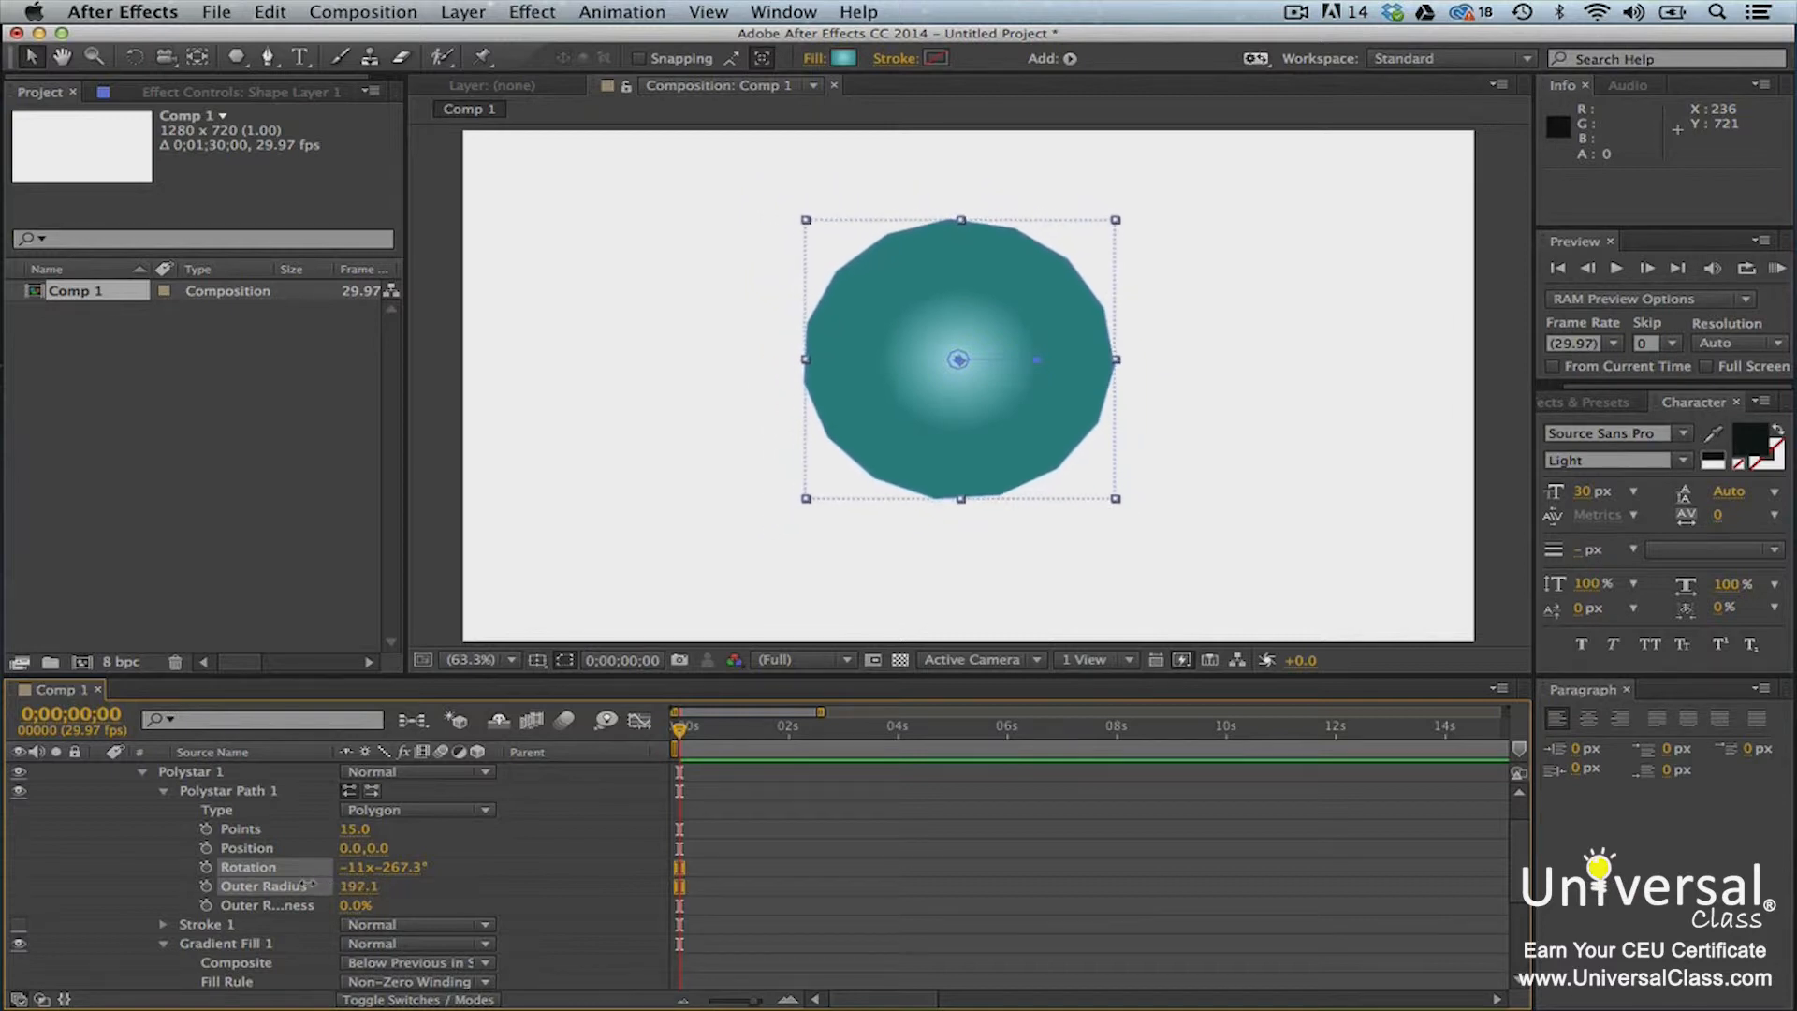
pyautogui.moveTo(348, 906); pyautogui.dragTo(101, 910)
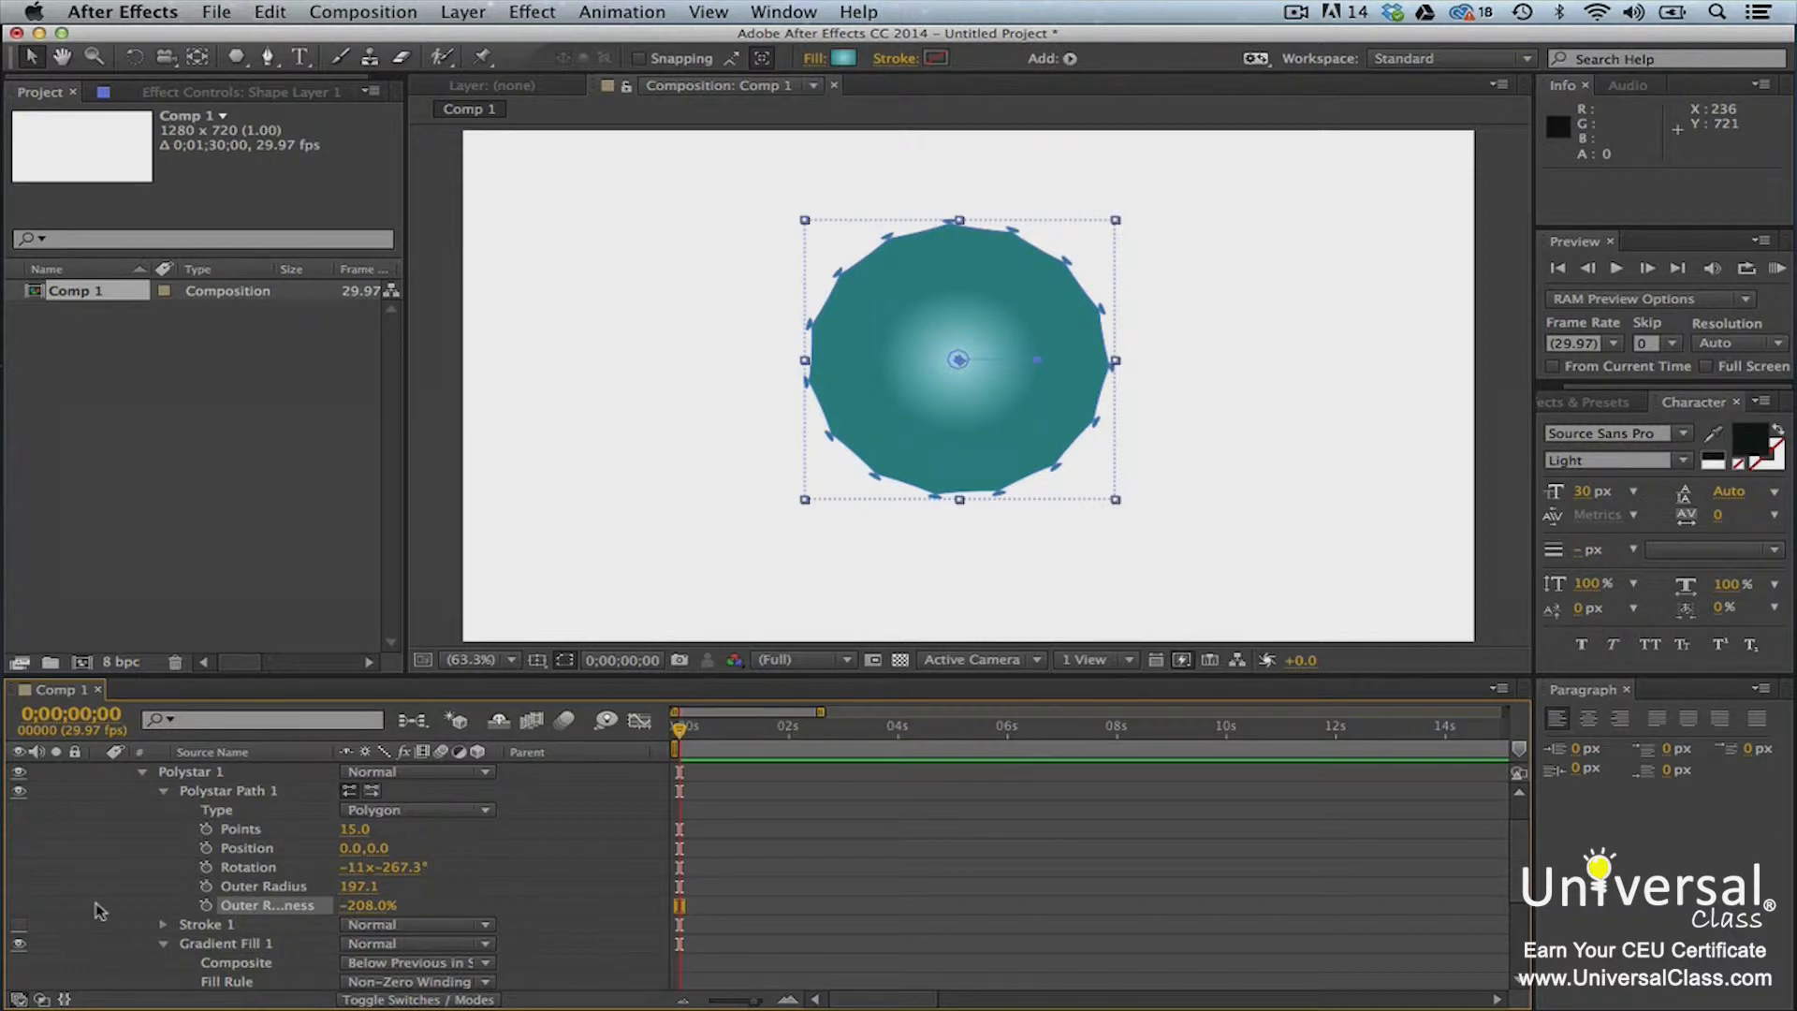
# Step: Give the polygon a solid purple stroke with a hue of 285° and adjust the stroke width
pyautogui.click(880, 59)
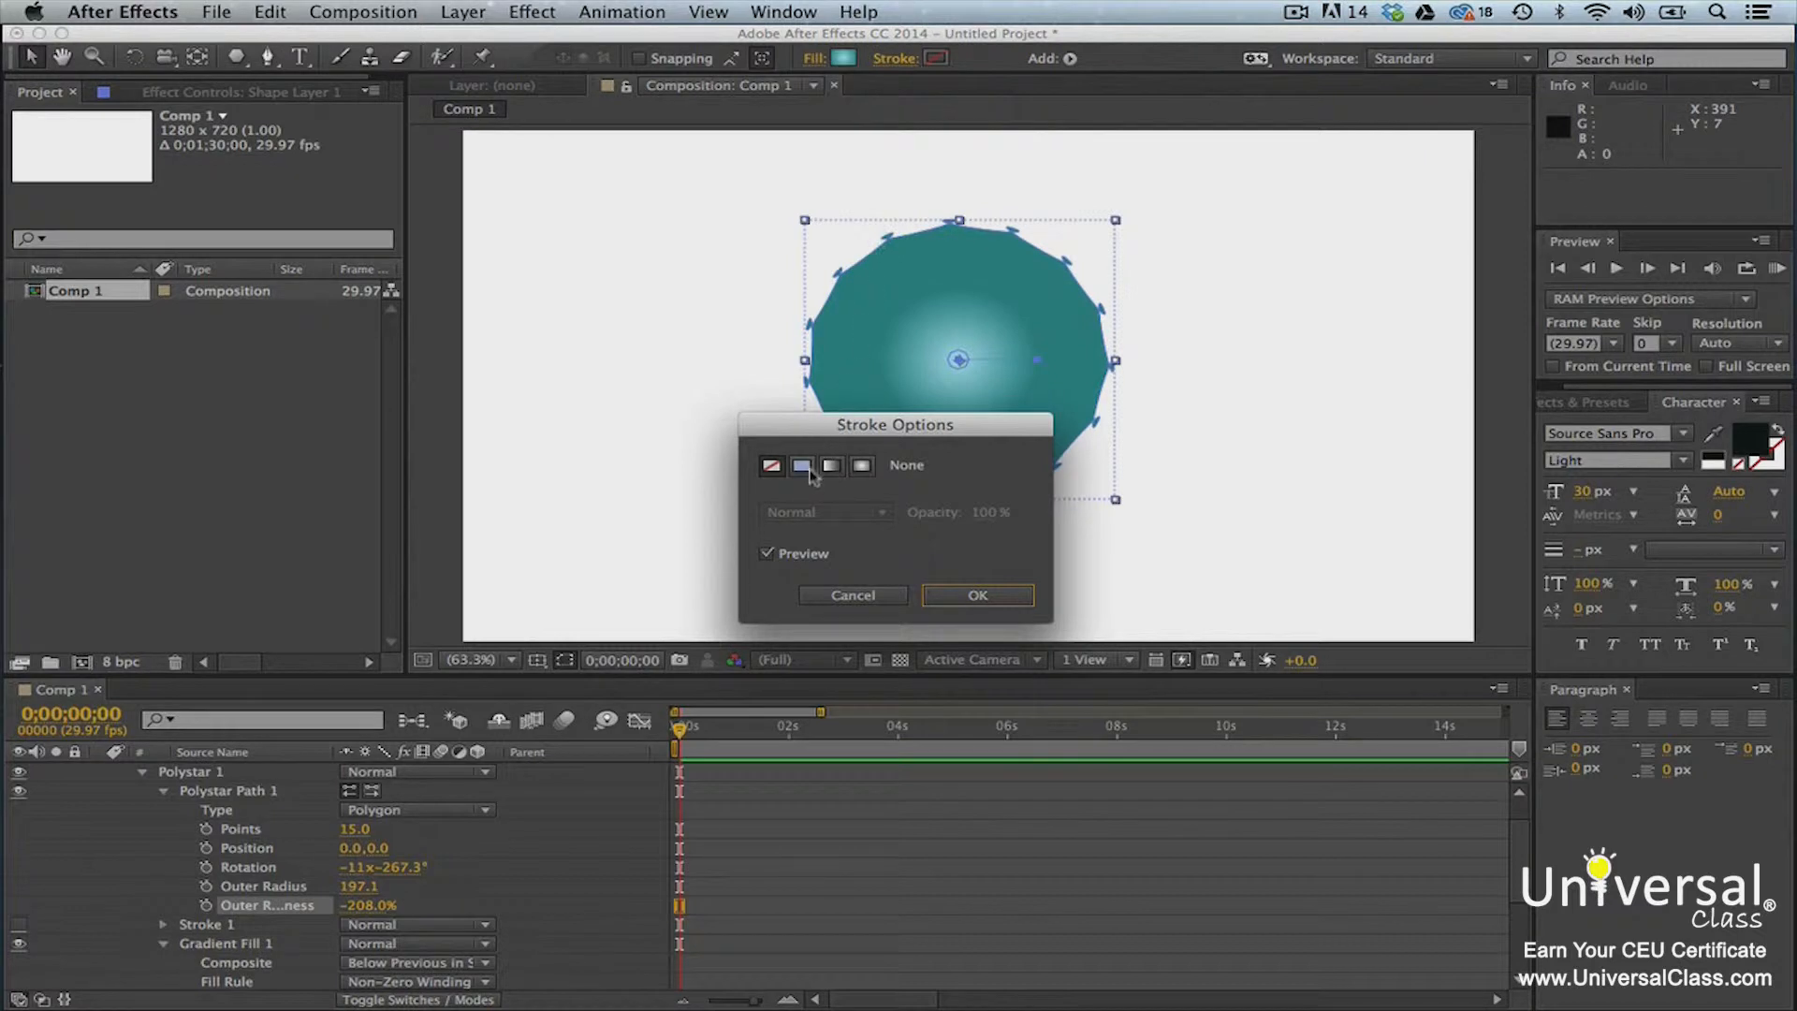
pyautogui.click(802, 466)
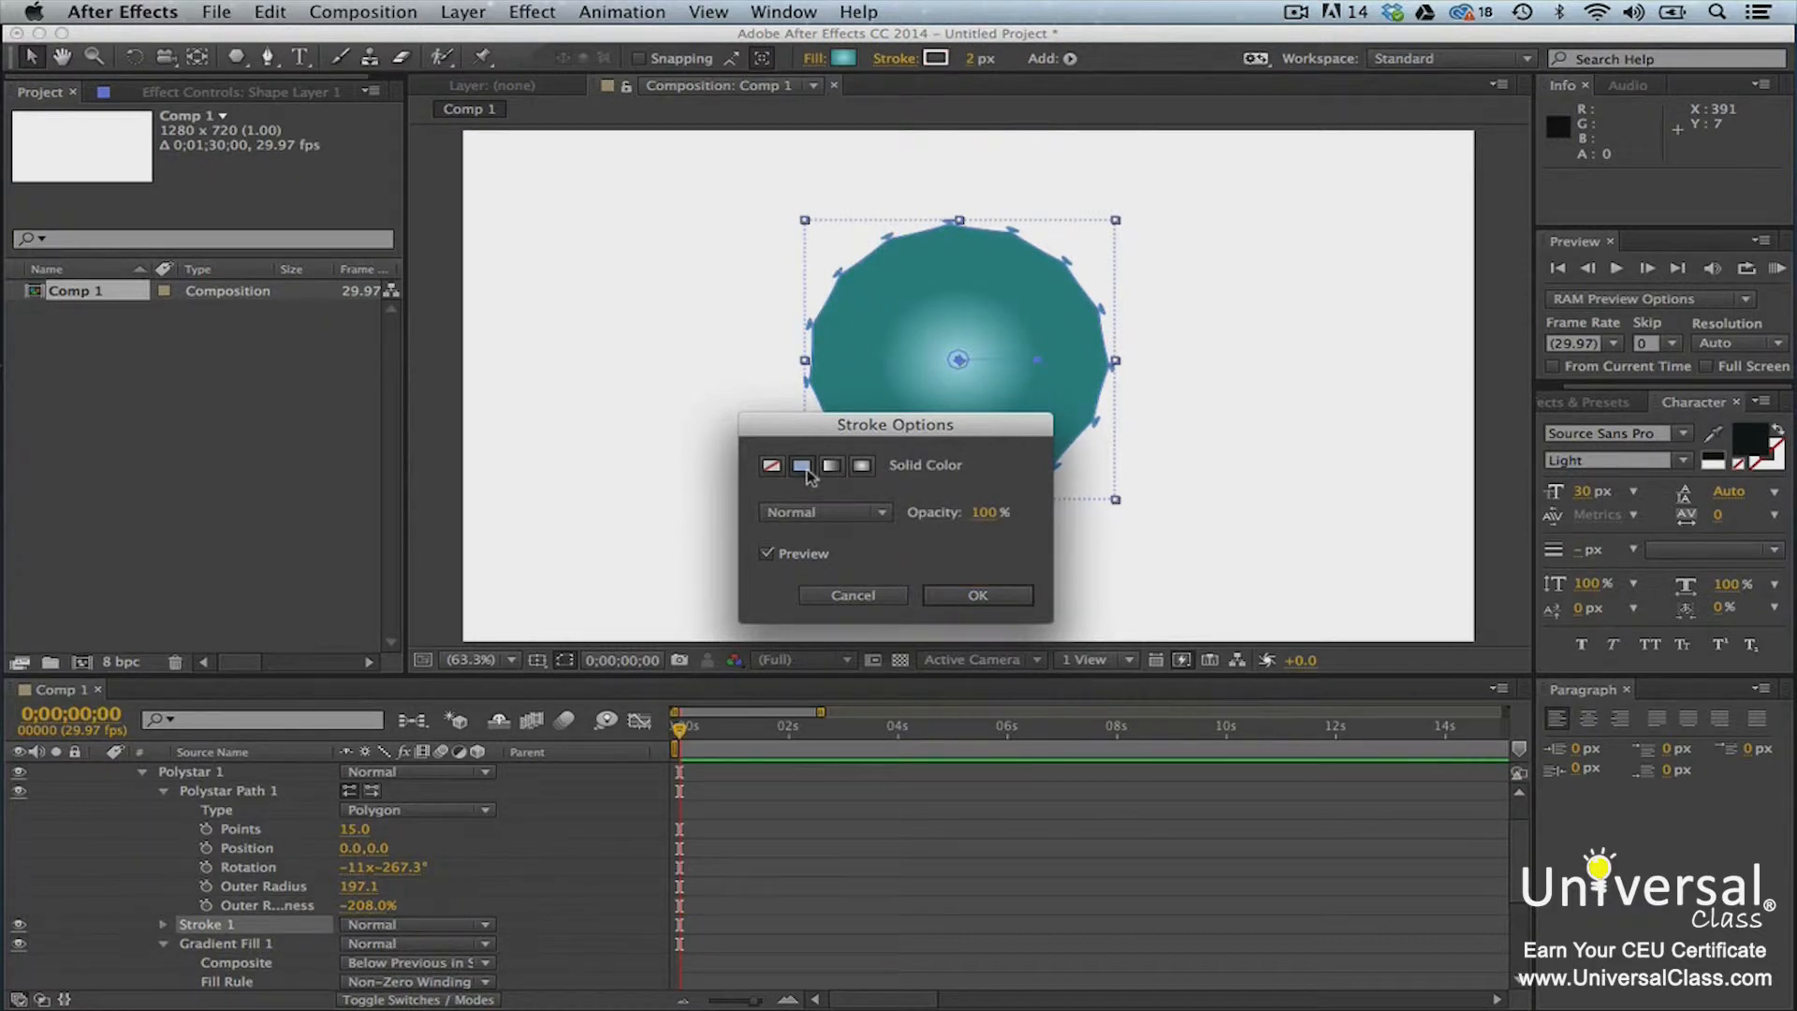
pyautogui.click(952, 598)
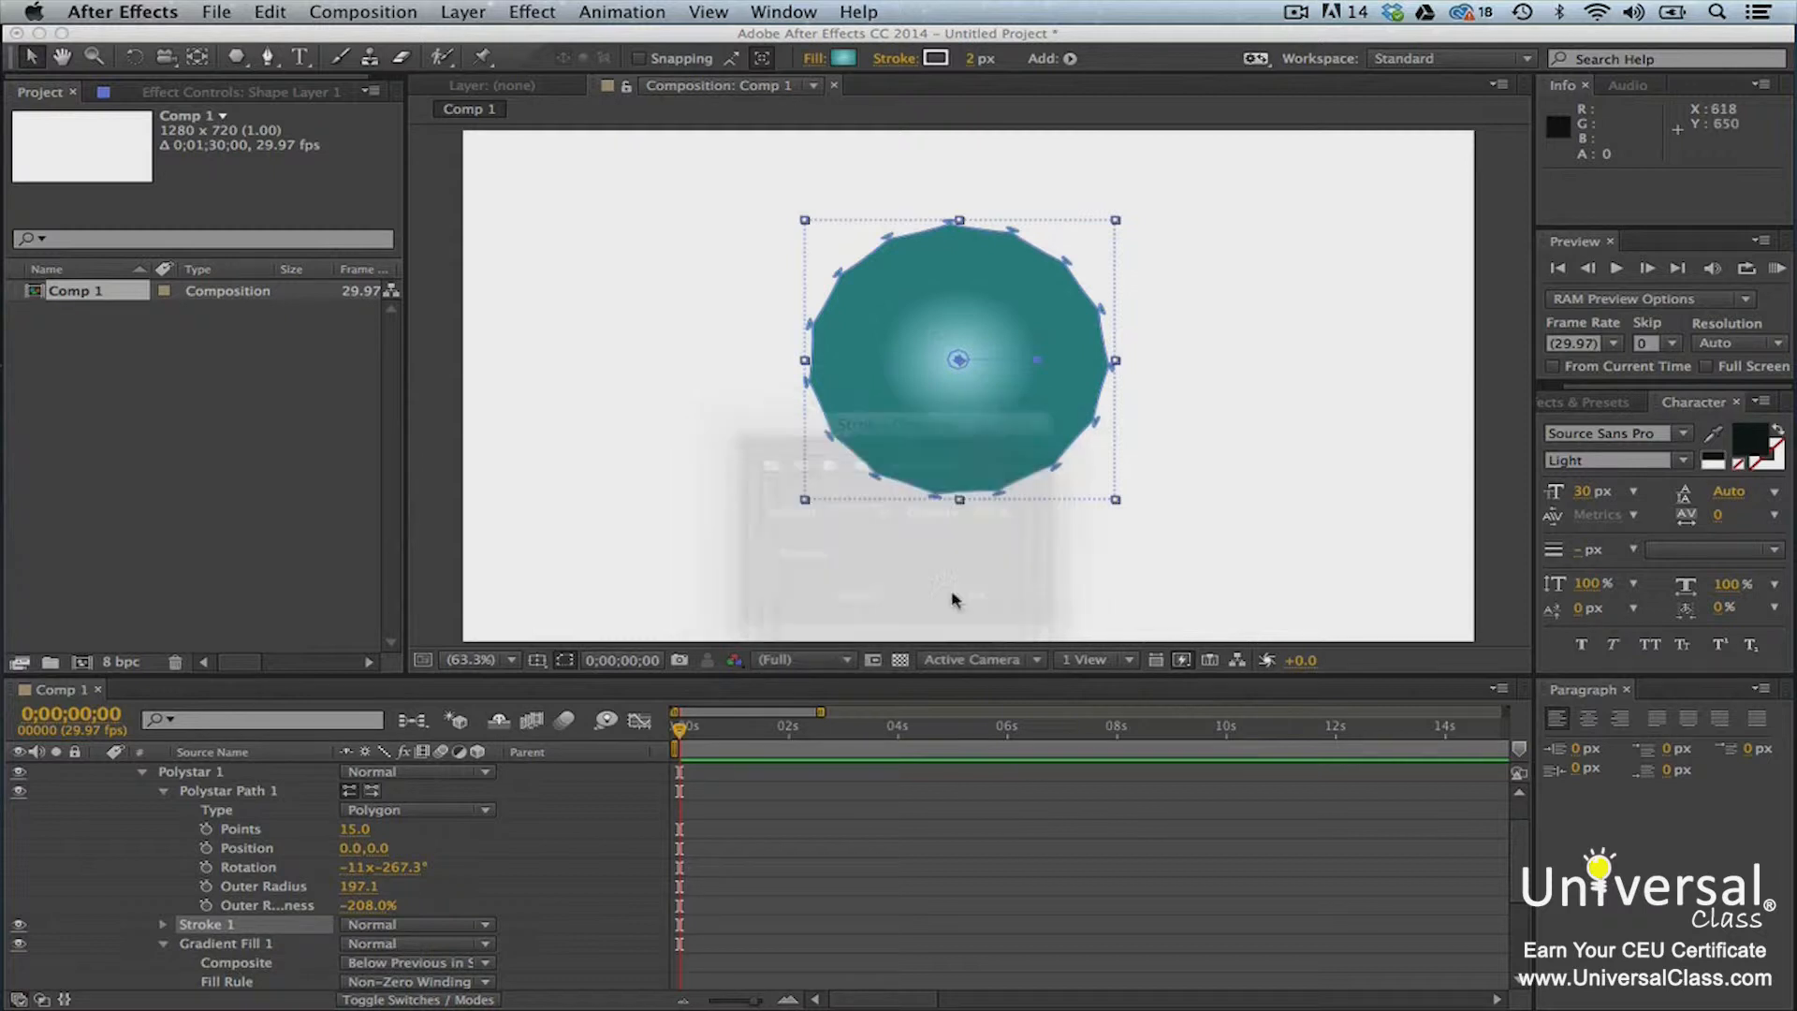
pyautogui.click(940, 60)
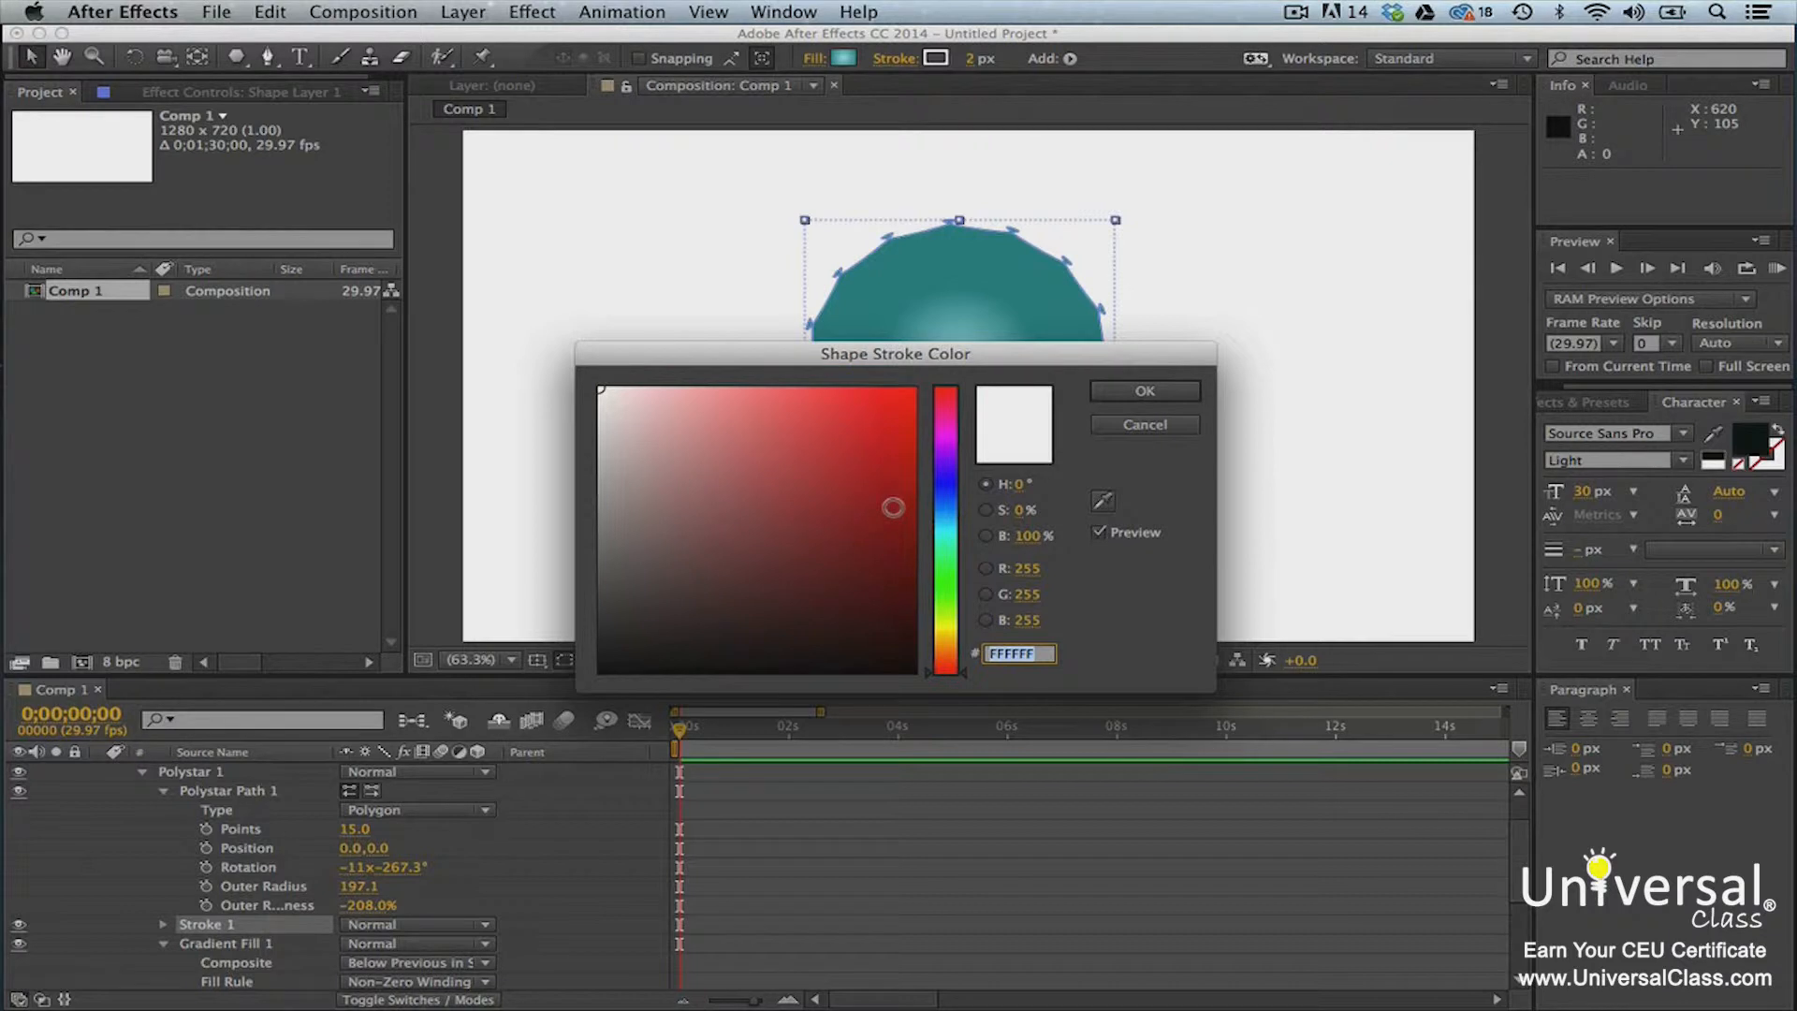
pyautogui.click(947, 445)
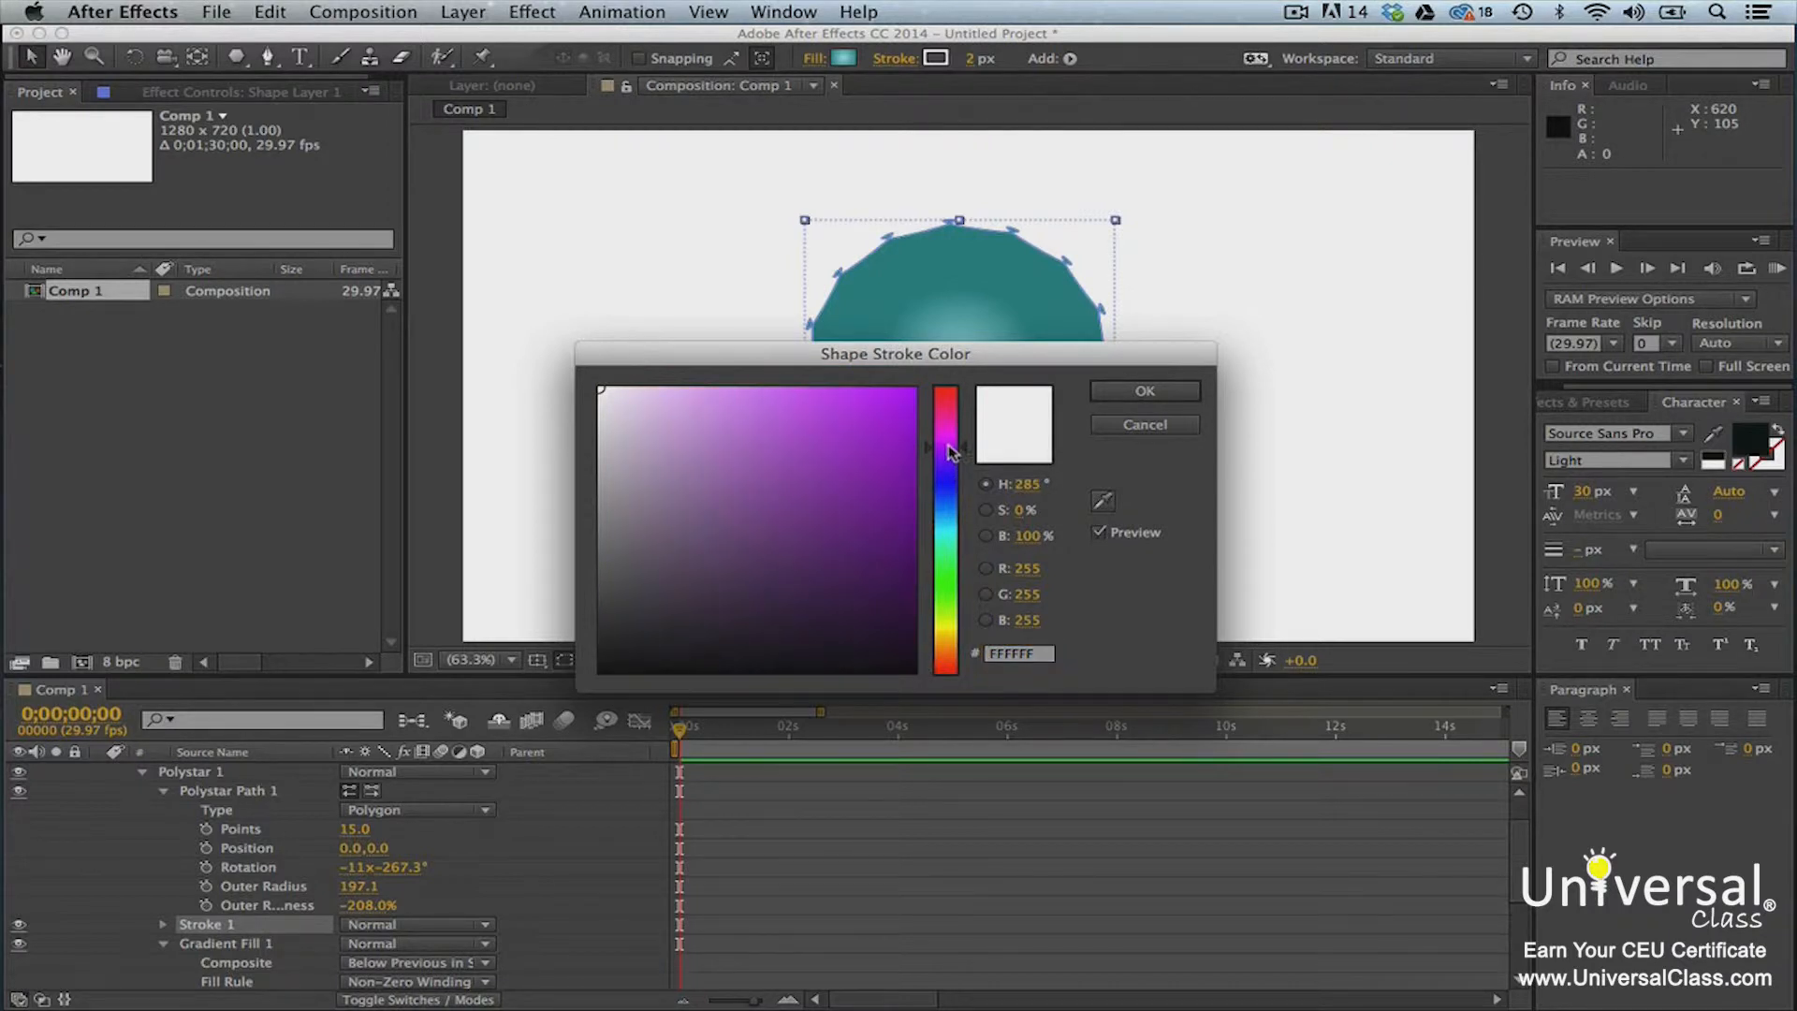
pyautogui.click(899, 406)
pyautogui.click(1113, 390)
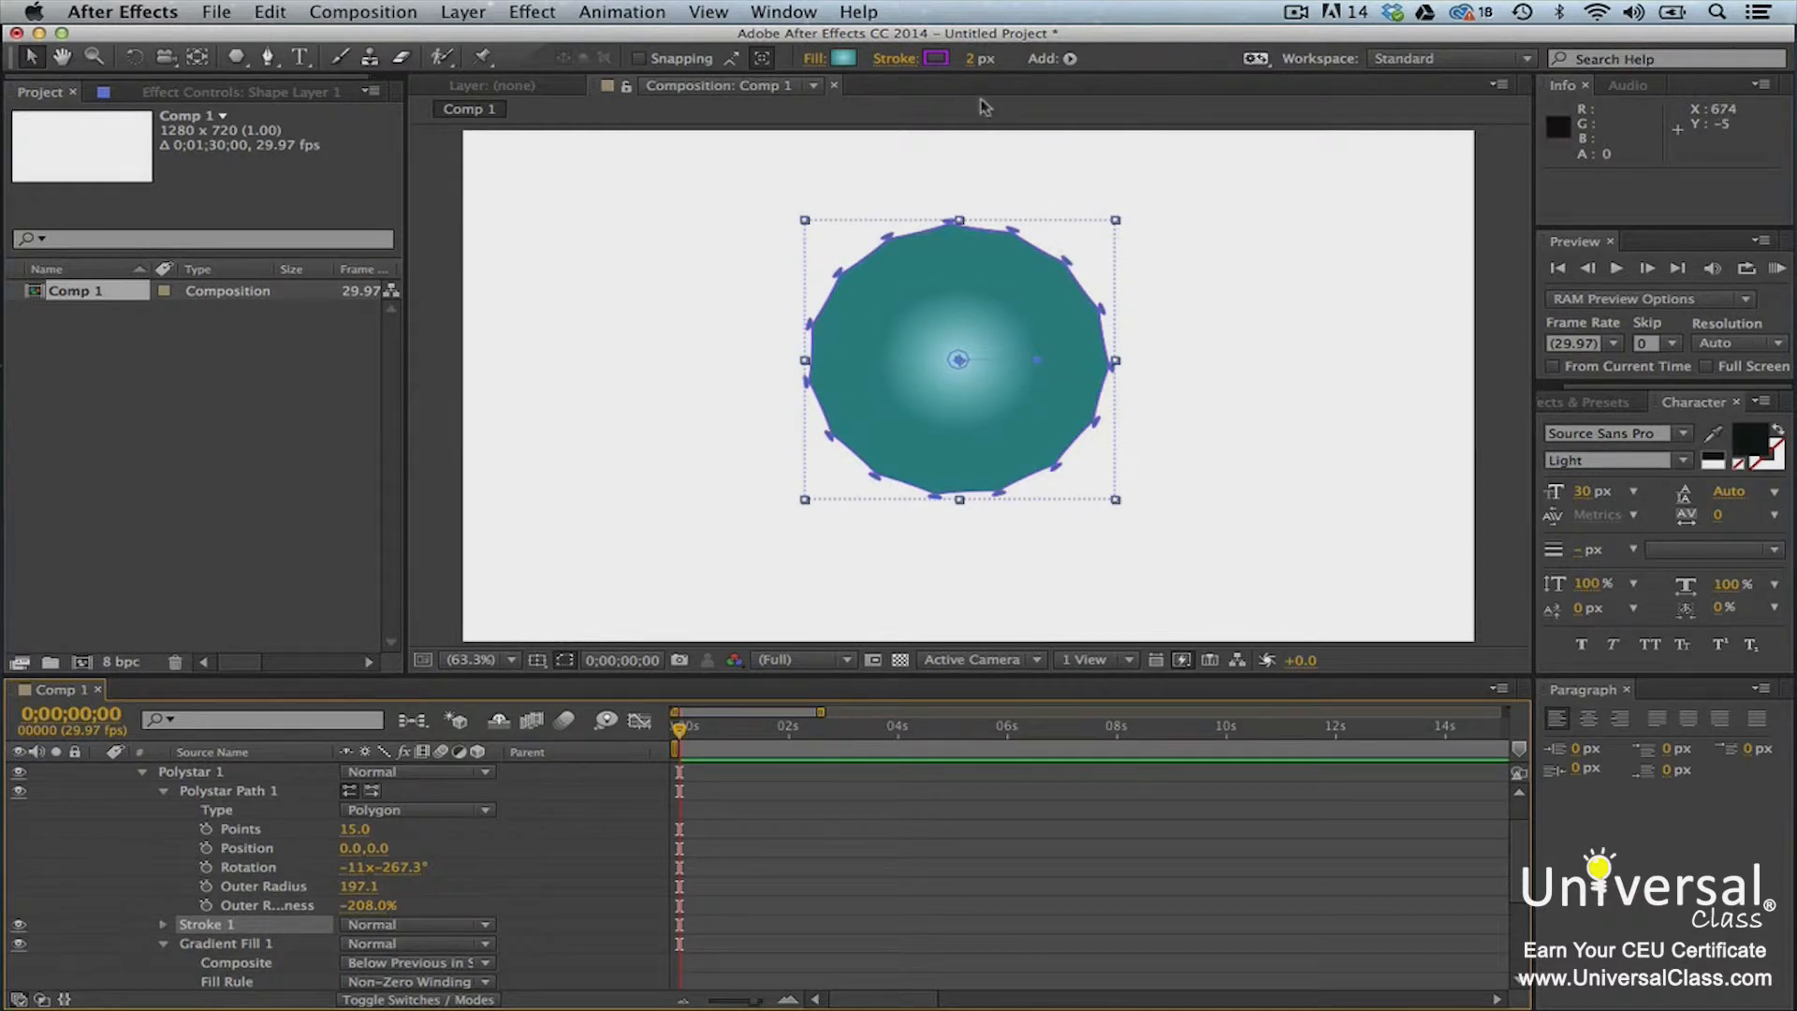
pyautogui.moveTo(970, 58); pyautogui.dragTo(978, 58)
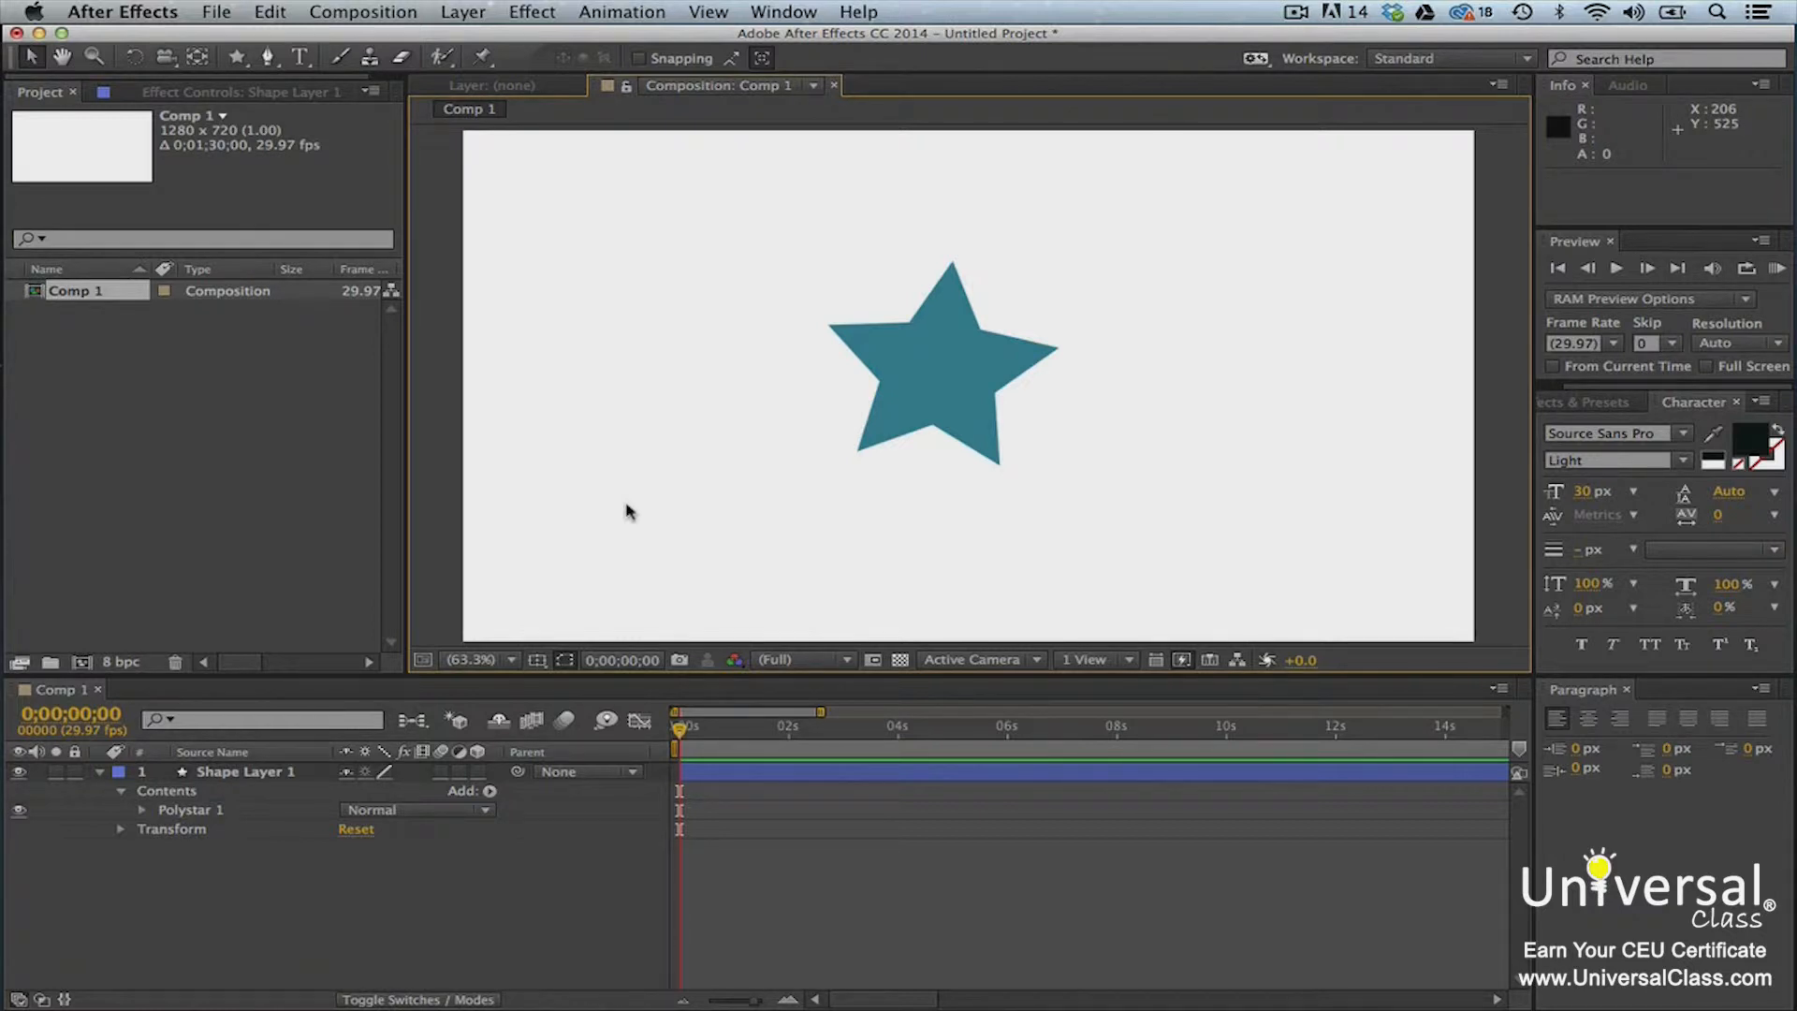
# Step: Add a Pucker & Bloat operation to the contents of the star's shape layer
pyautogui.click(374, 771)
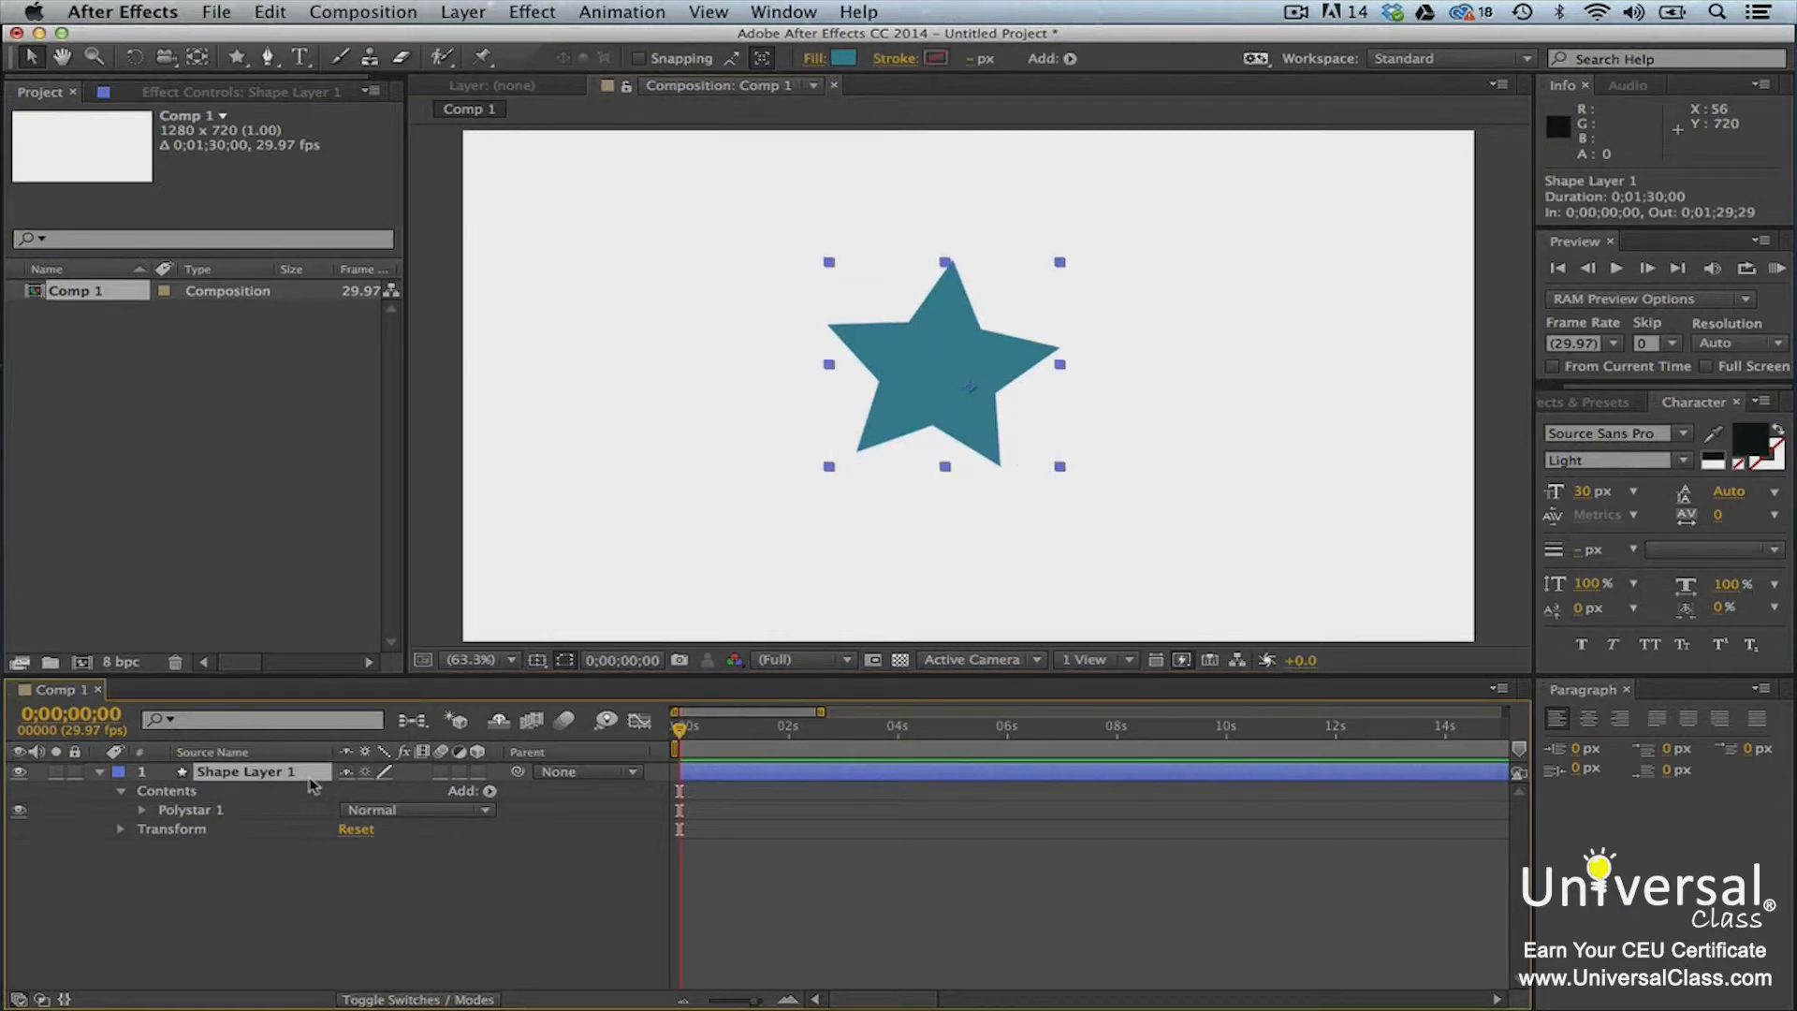
pyautogui.click(489, 791)
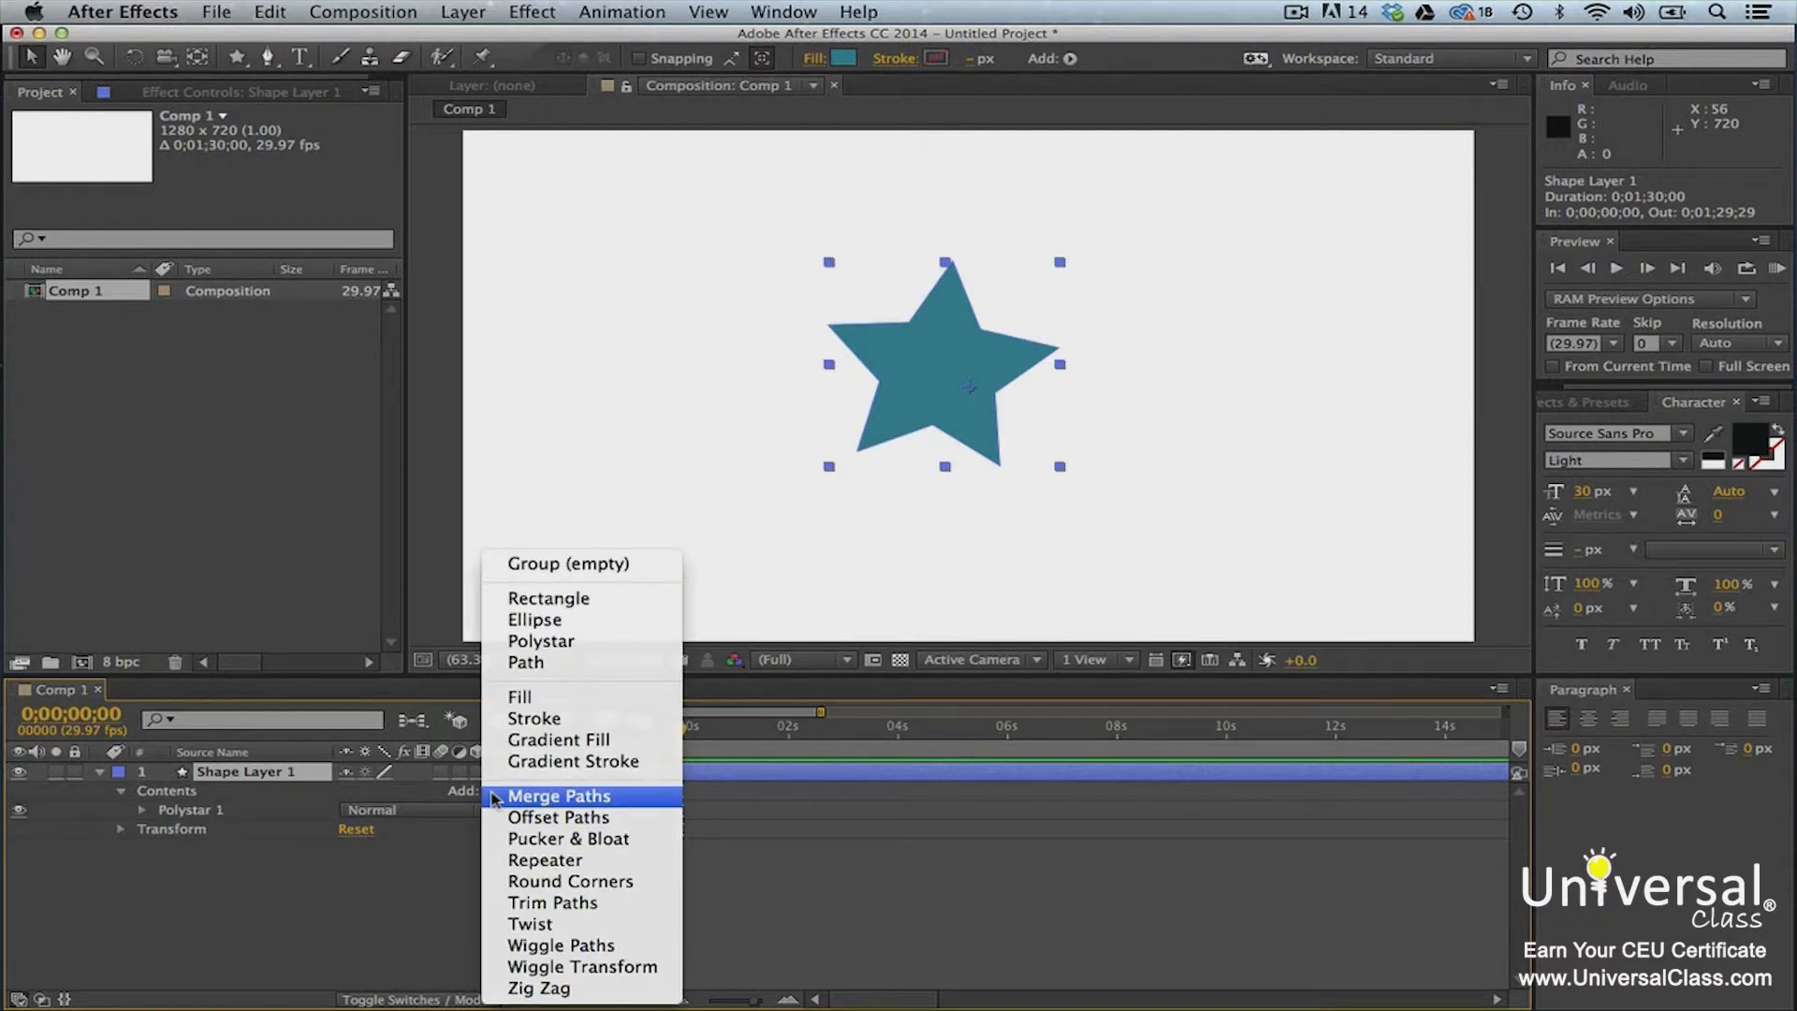
pyautogui.click(497, 838)
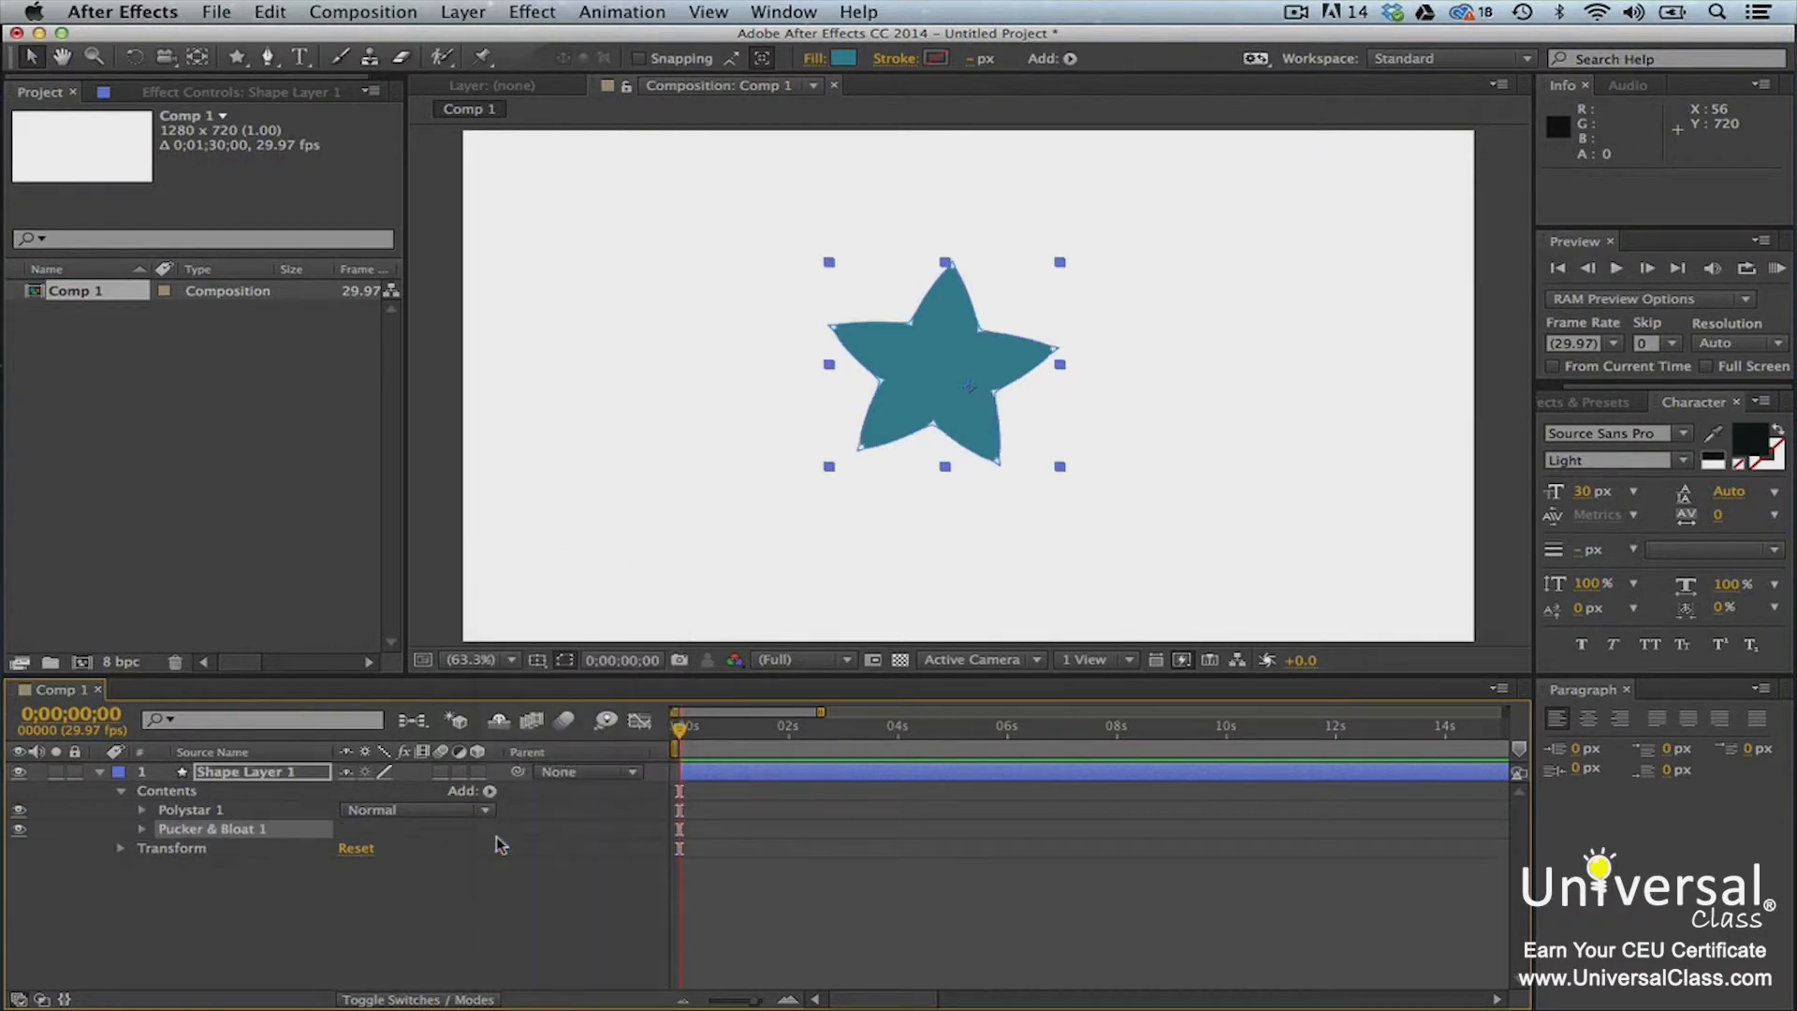
# Step: Set the Pucker & Bloat amount to 36 to turn the star into a flower with split petals, then deselect the layer
pyautogui.click(142, 829)
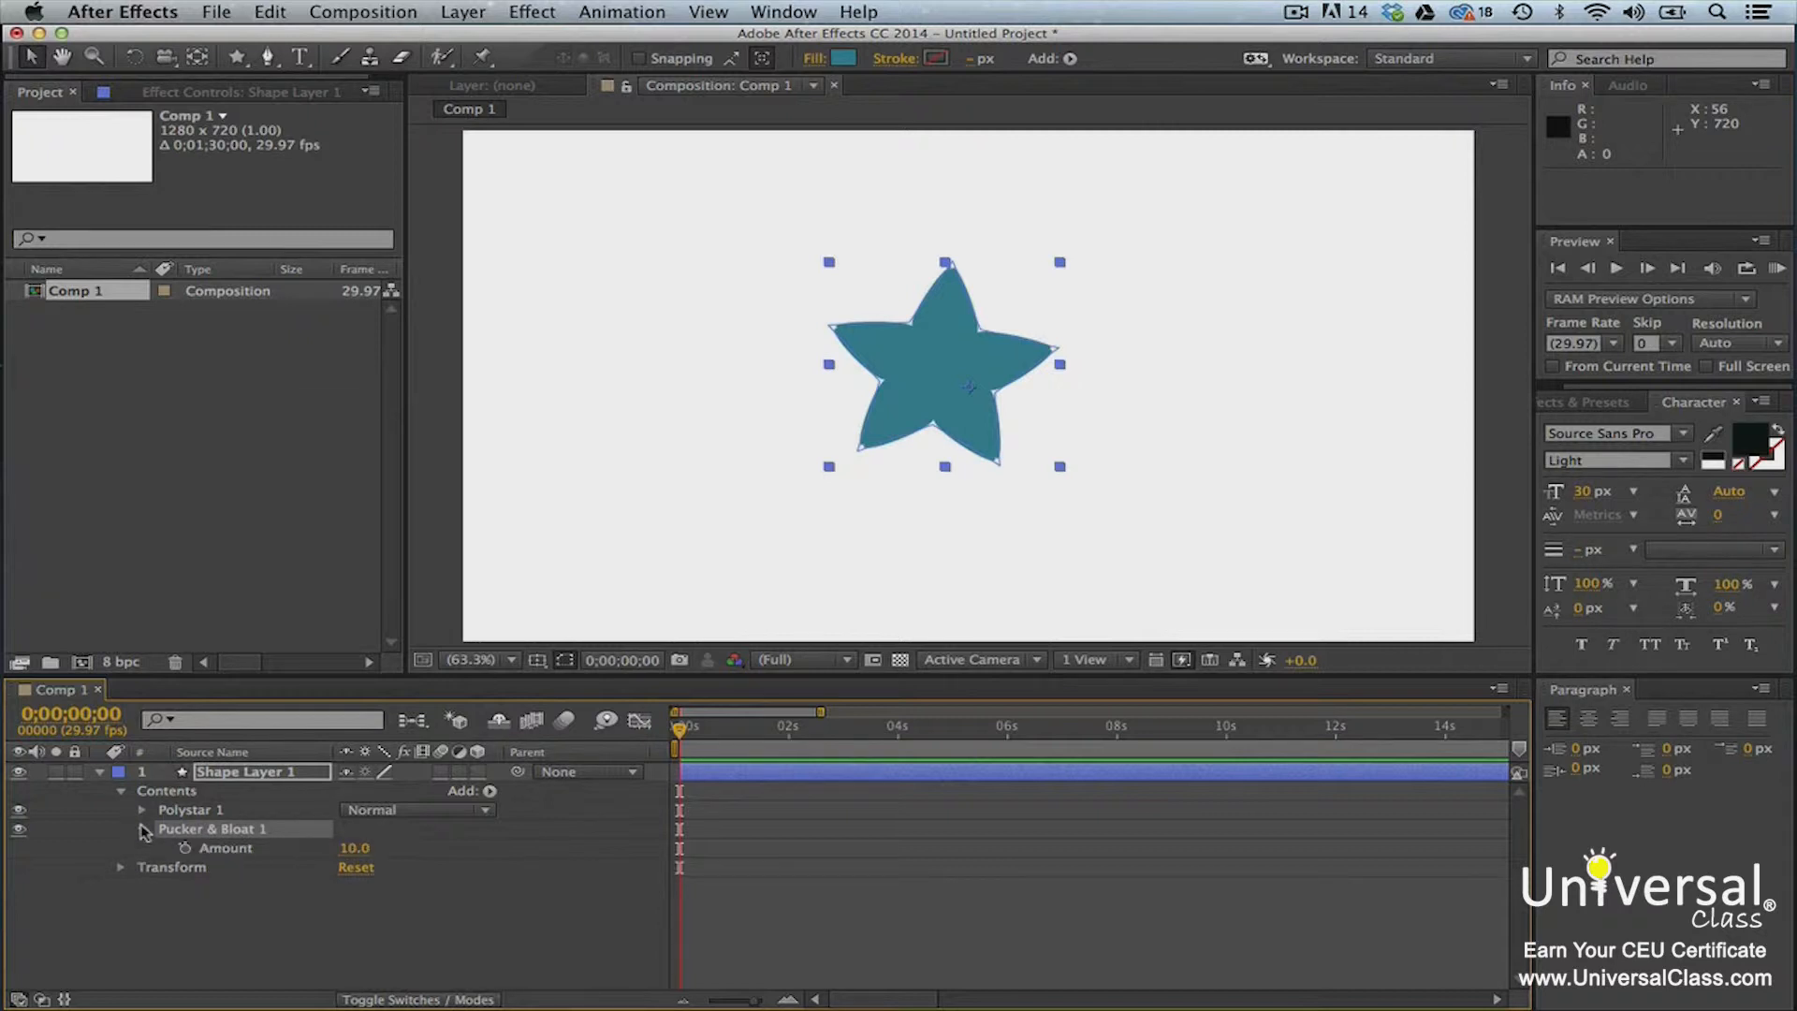
pyautogui.click(354, 848)
pyautogui.write('-10')
pyautogui.press('Return')
pyautogui.moveTo(326, 853); pyautogui.dragTo(294, 858)
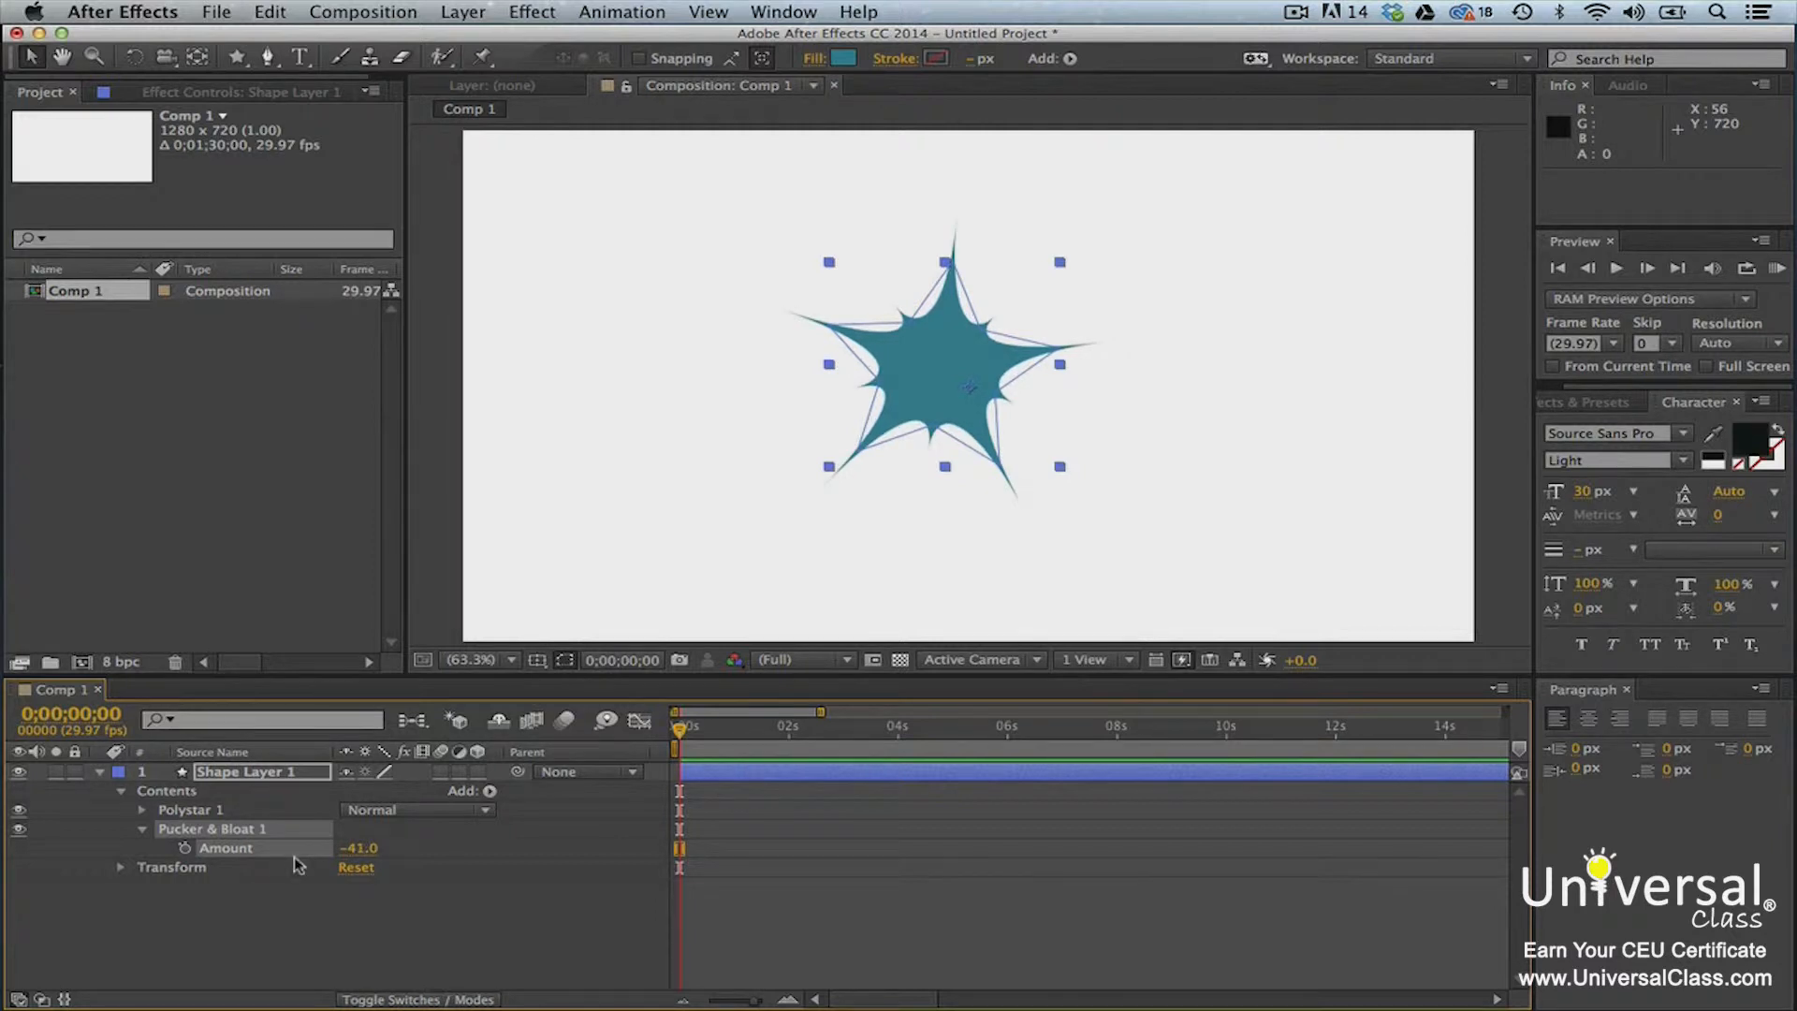
pyautogui.moveTo(367, 850); pyautogui.dragTo(470, 859)
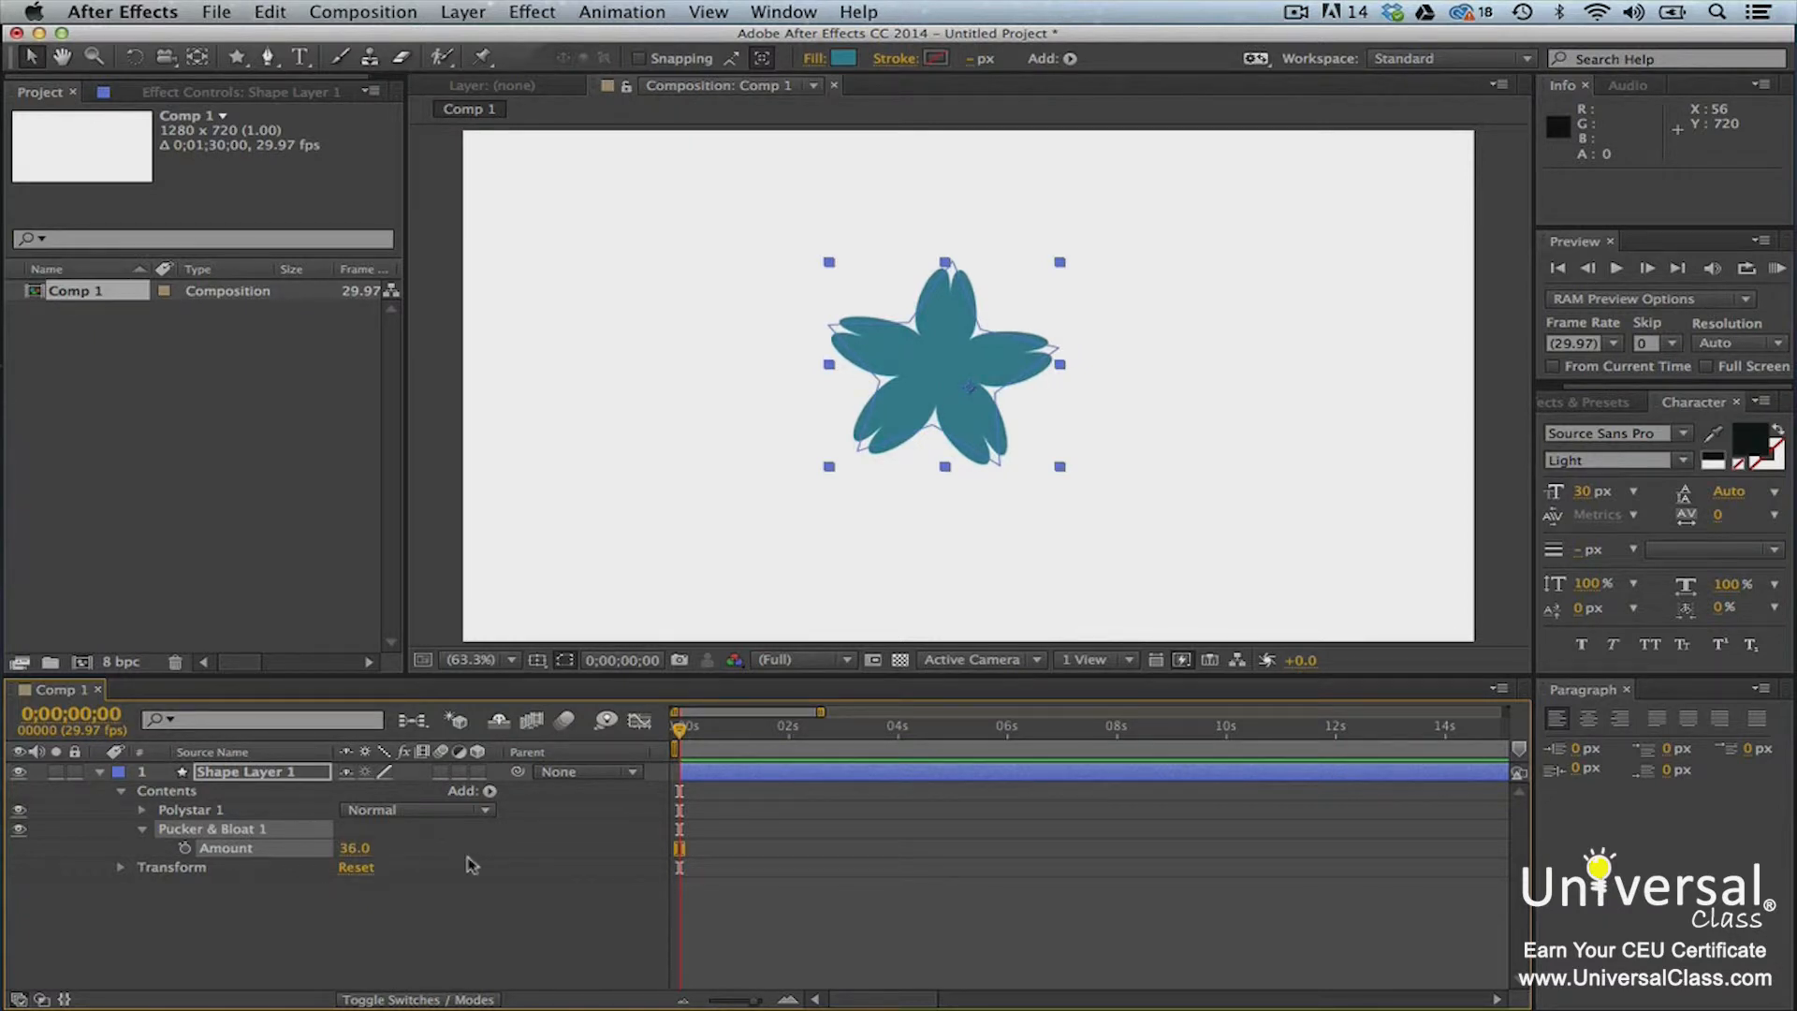
pyautogui.click(652, 574)
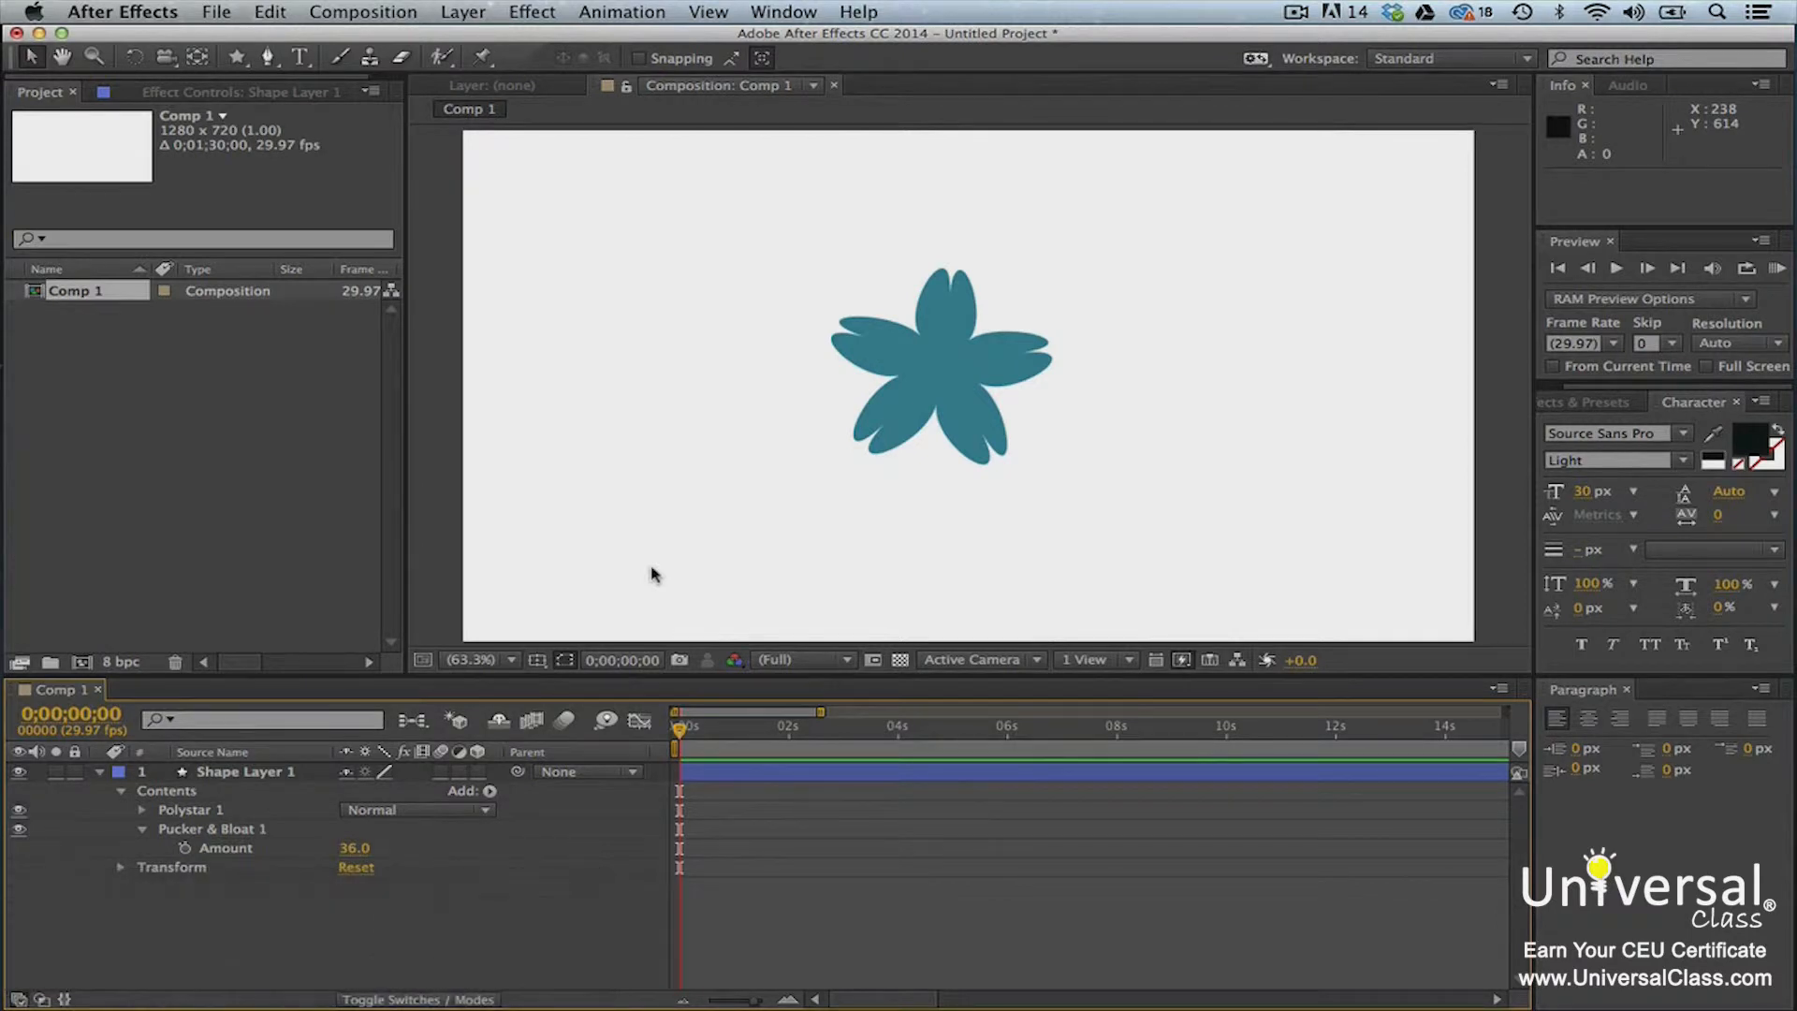
# Step: Add a Repeater to the contents of Shape Layer 1 and set its copies to 4
pyautogui.click(309, 771)
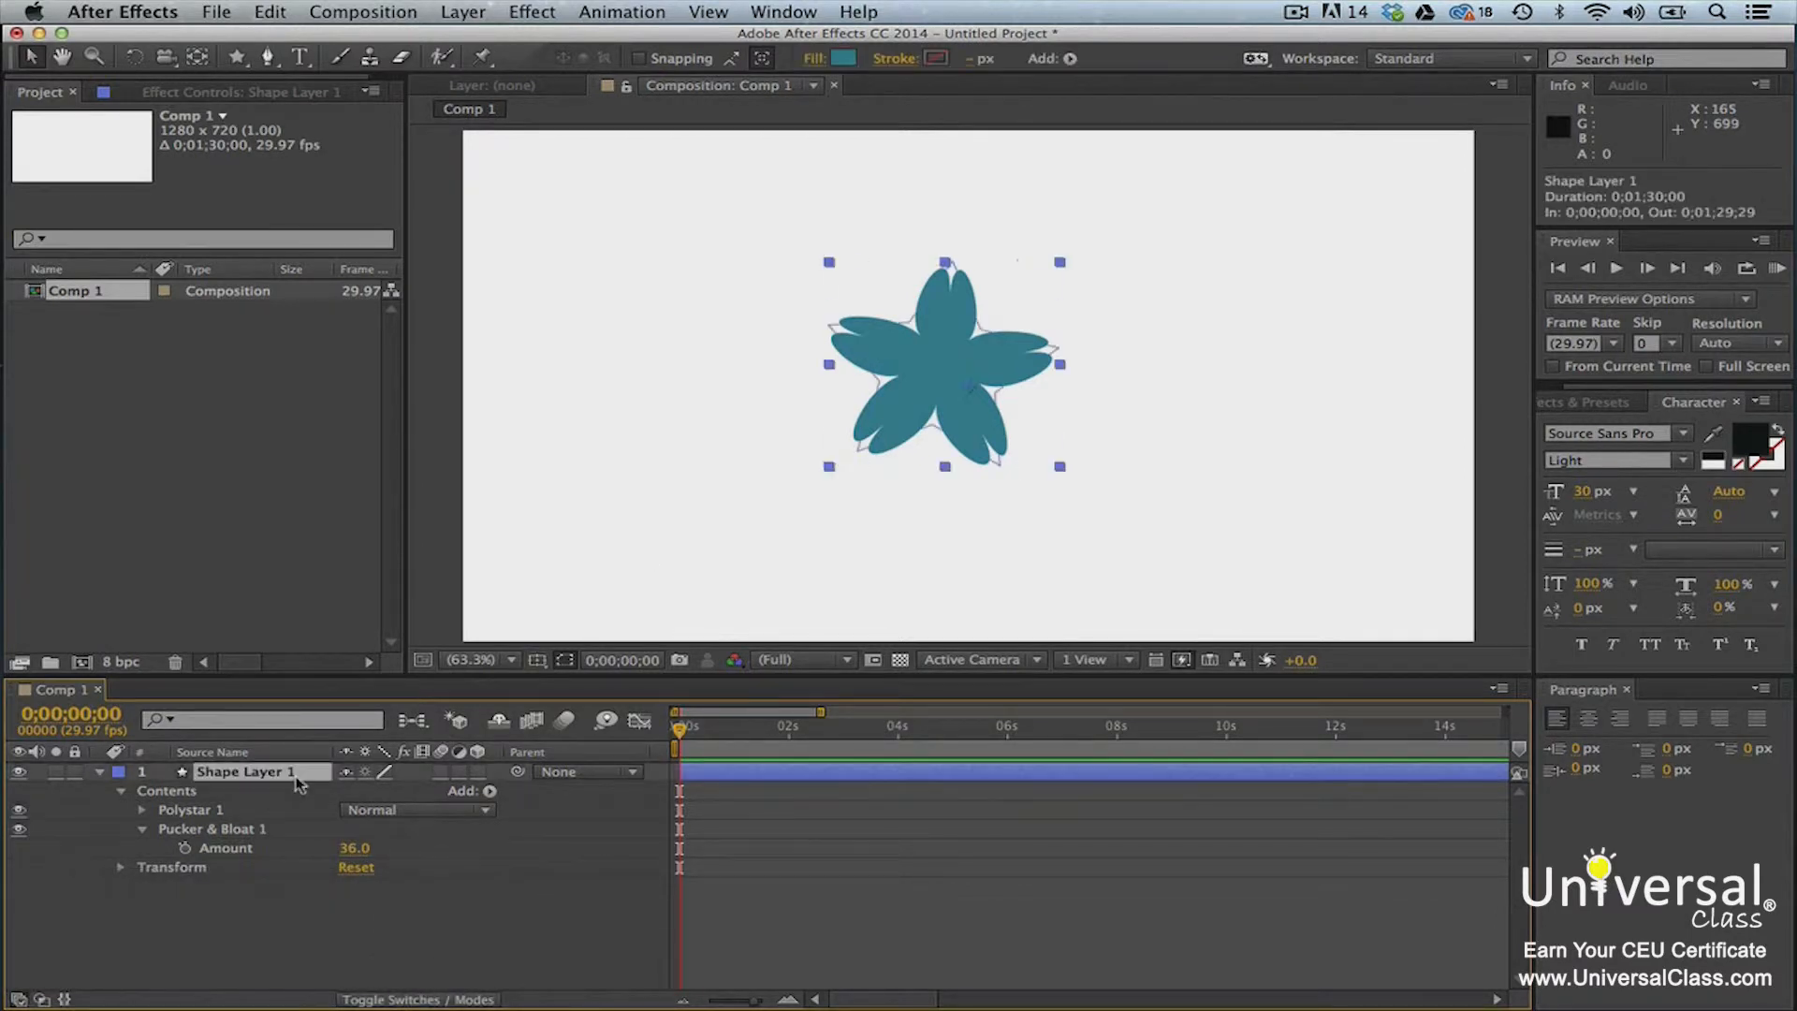
pyautogui.click(487, 793)
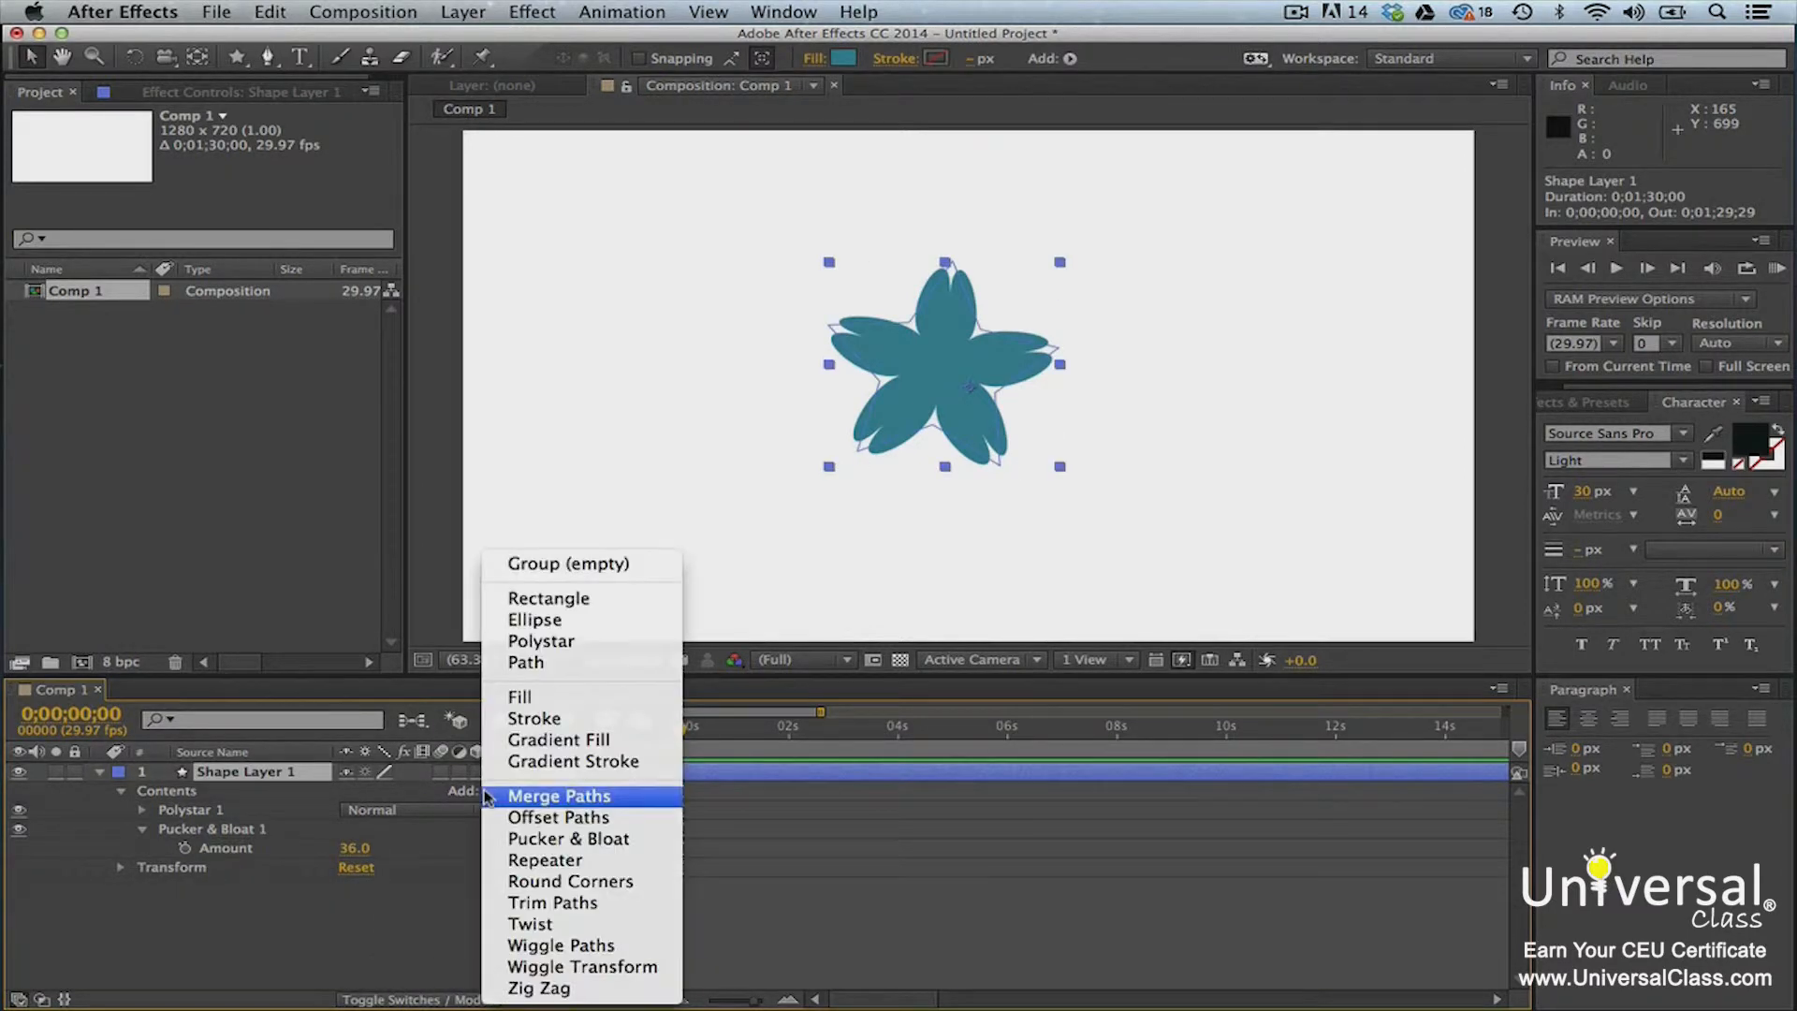
pyautogui.click(533, 860)
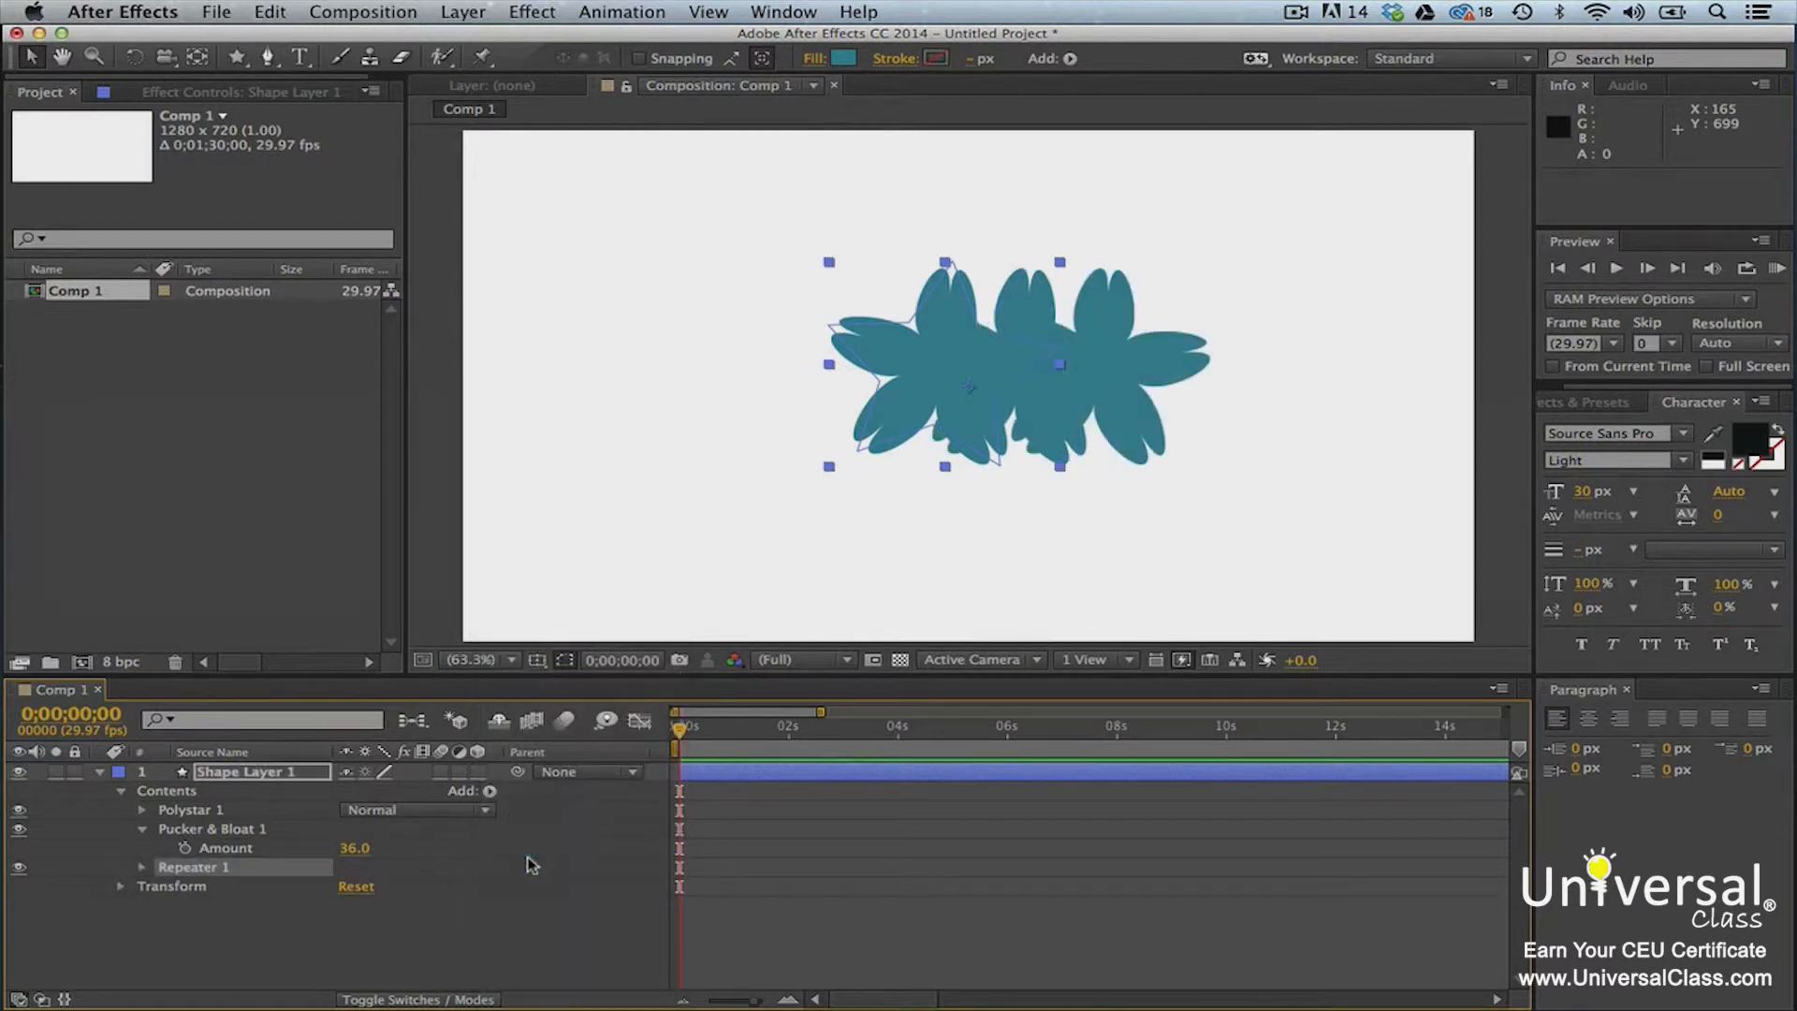
pyautogui.click(143, 867)
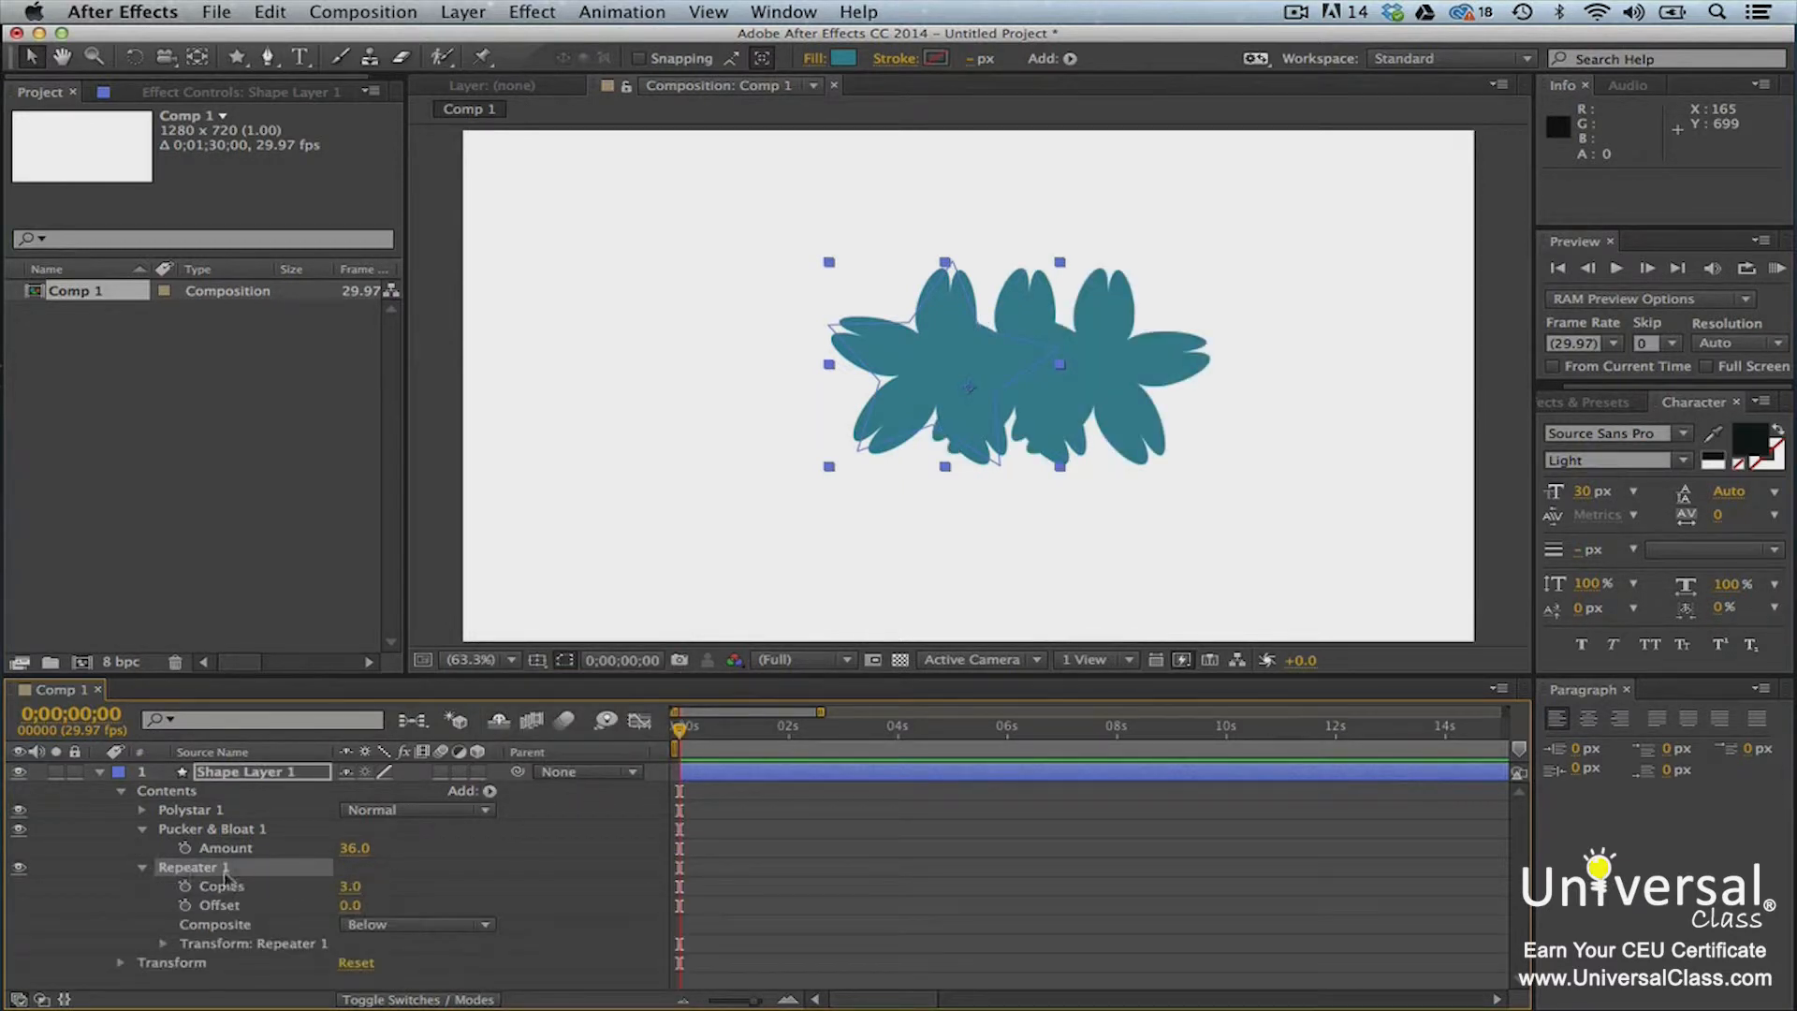
pyautogui.click(349, 886)
pyautogui.write('9')
pyautogui.press('Return')
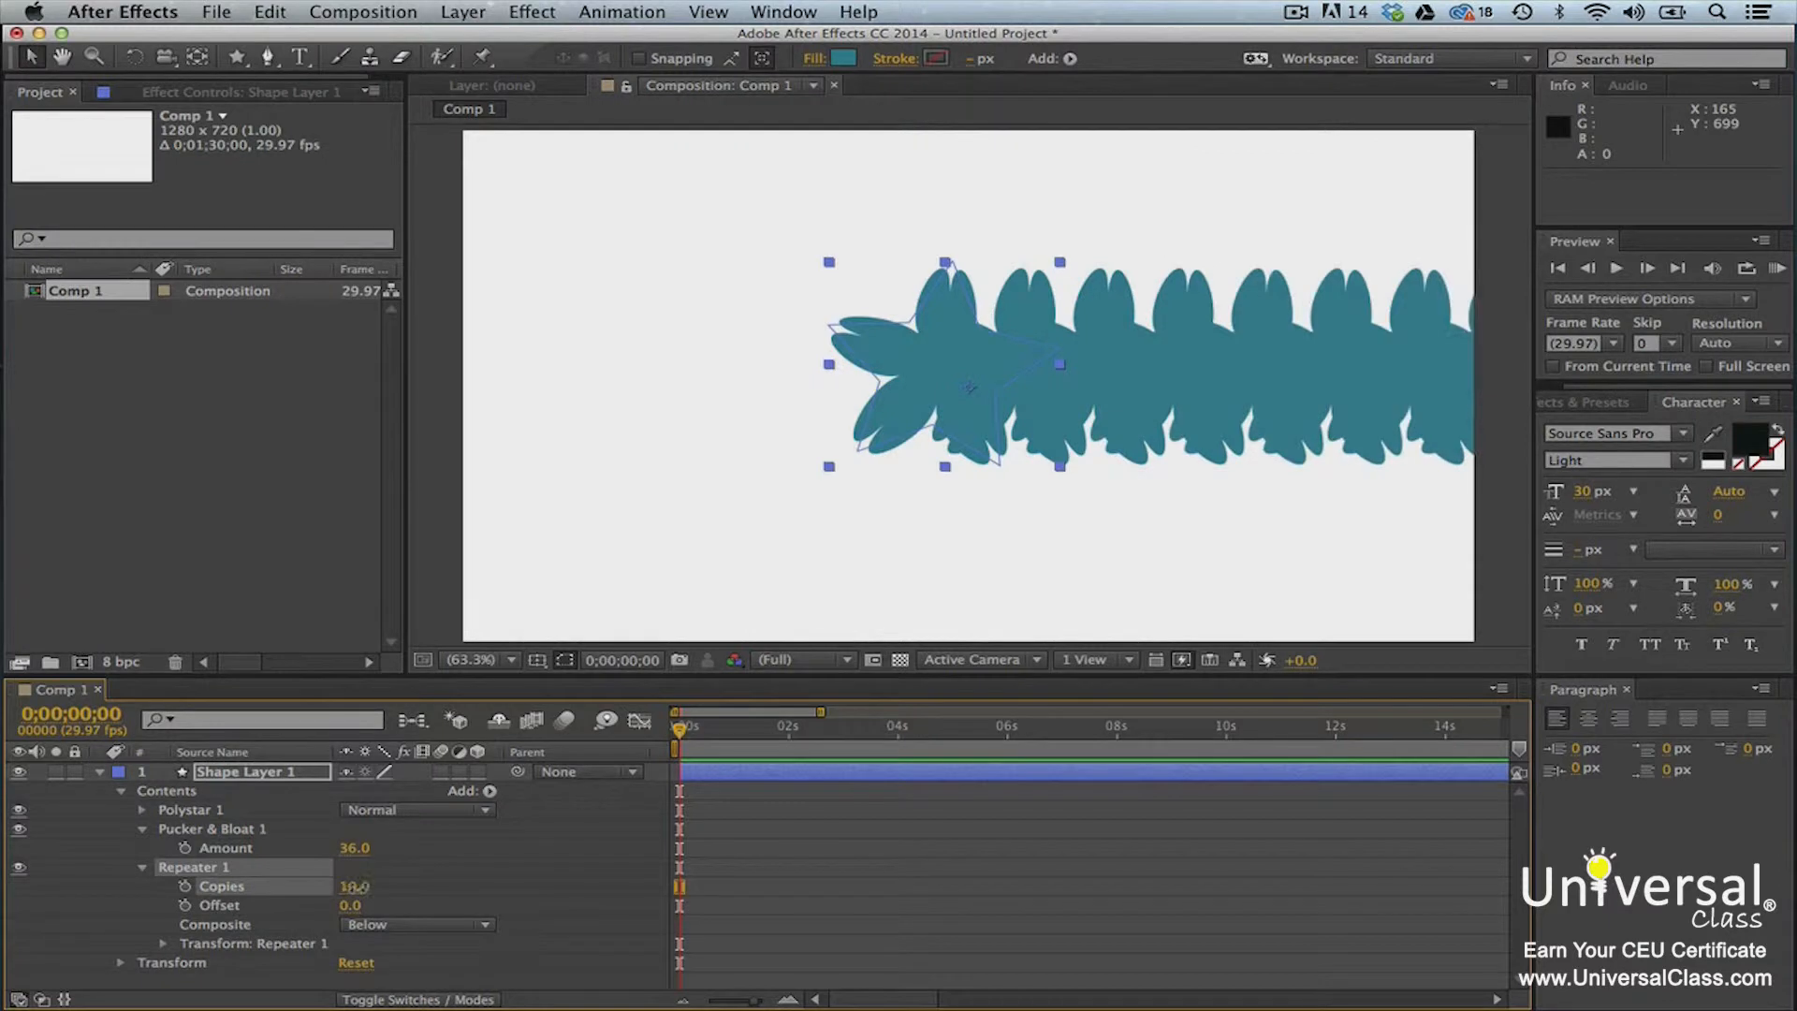
pyautogui.moveTo(351, 888); pyautogui.dragTo(349, 889)
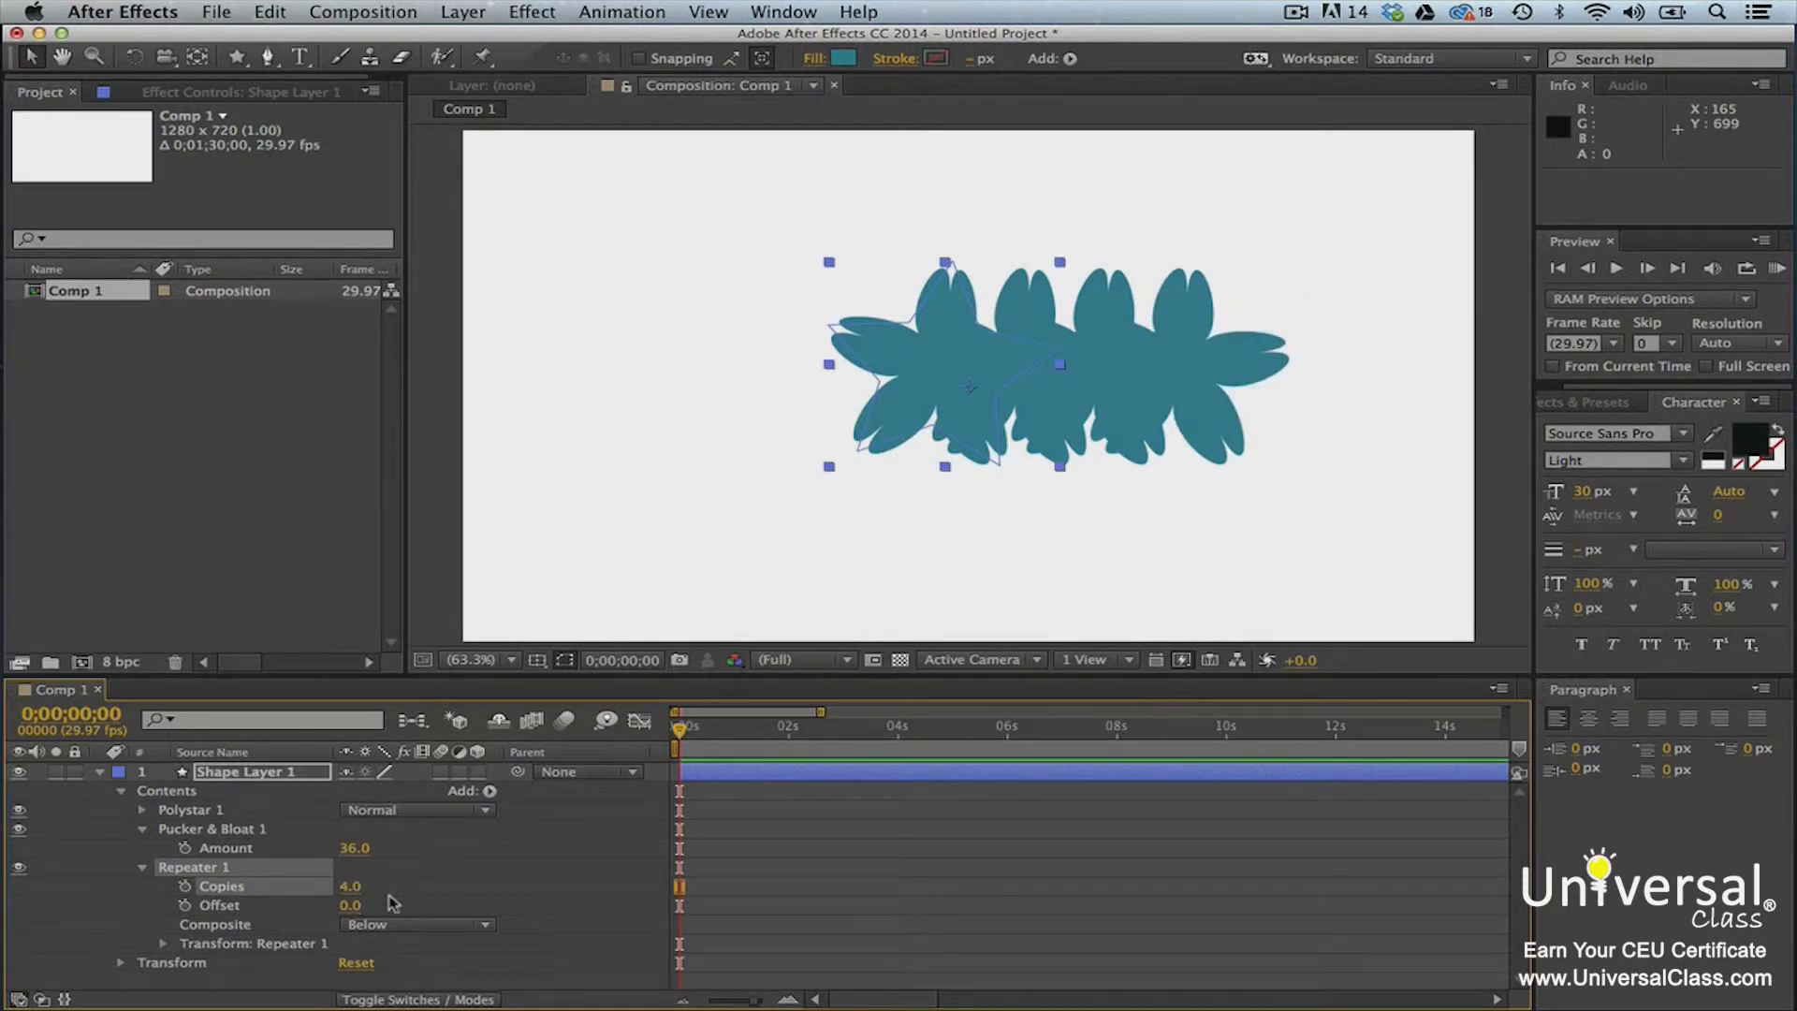
# Step: Set the repeater's transform position to 285.0, 0.0 to space the flower copies apart horizontally
pyautogui.click(164, 945)
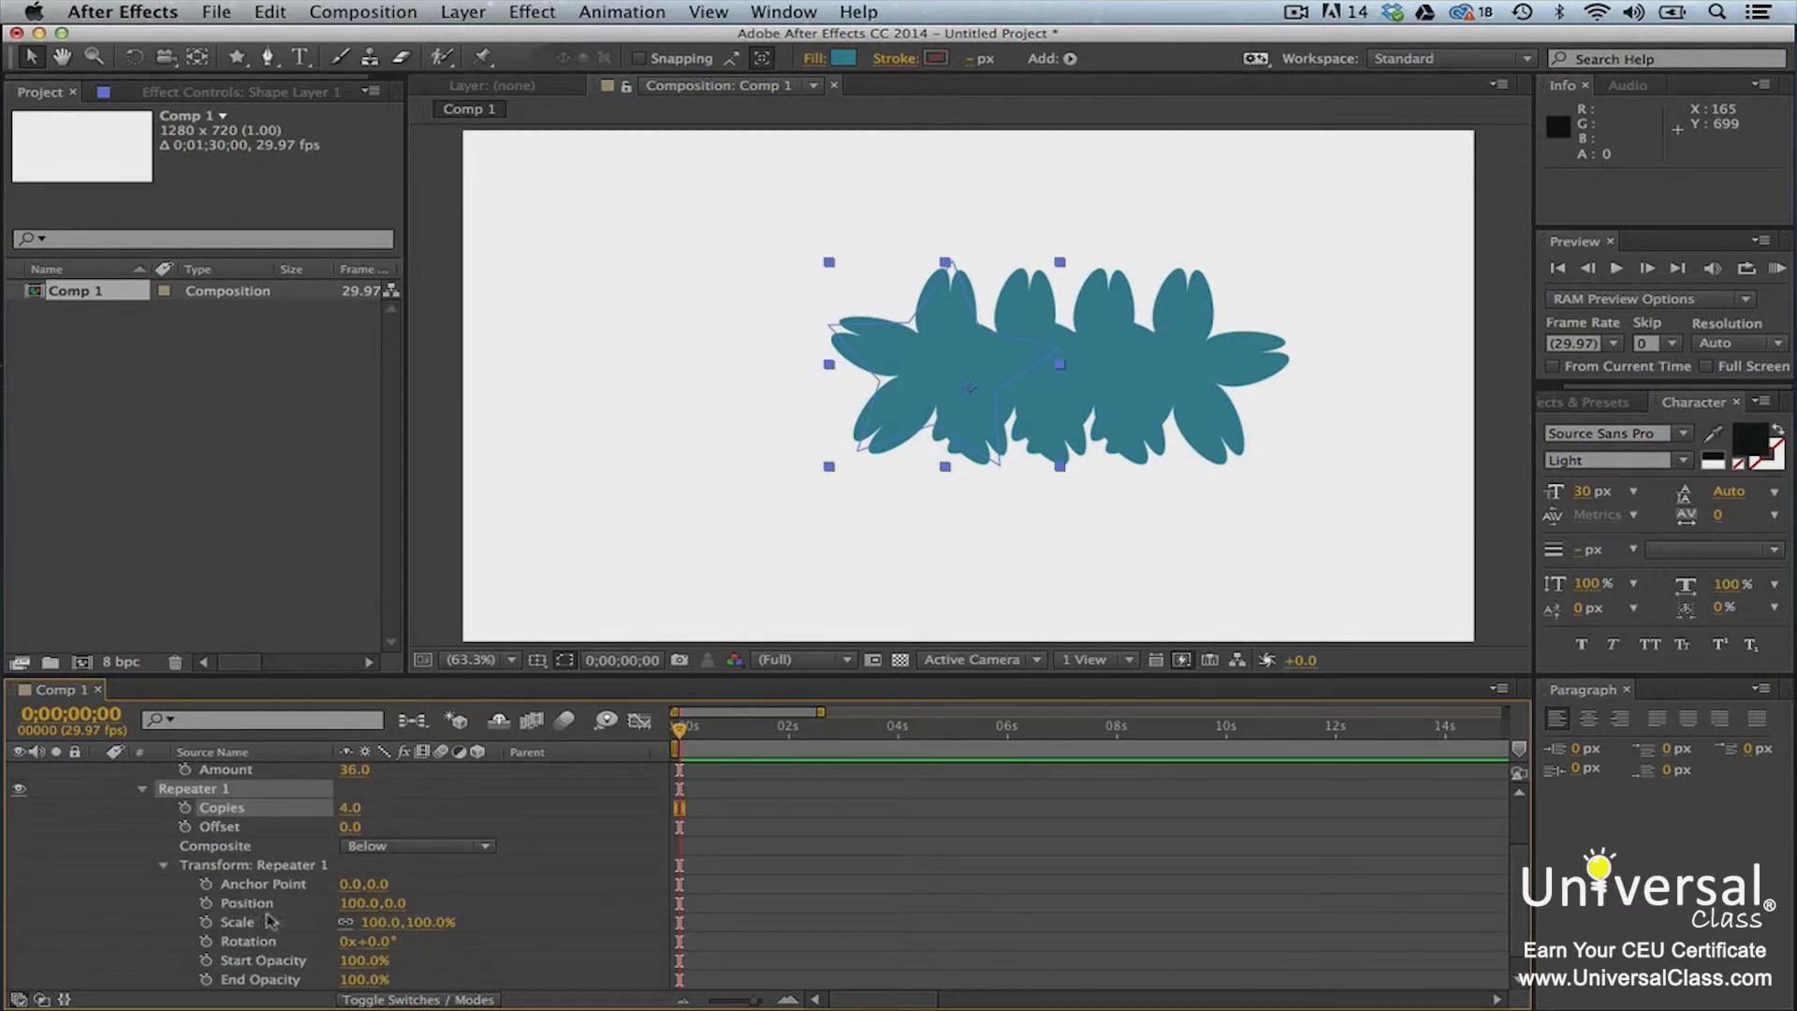
pyautogui.moveTo(344, 902); pyautogui.dragTo(323, 903)
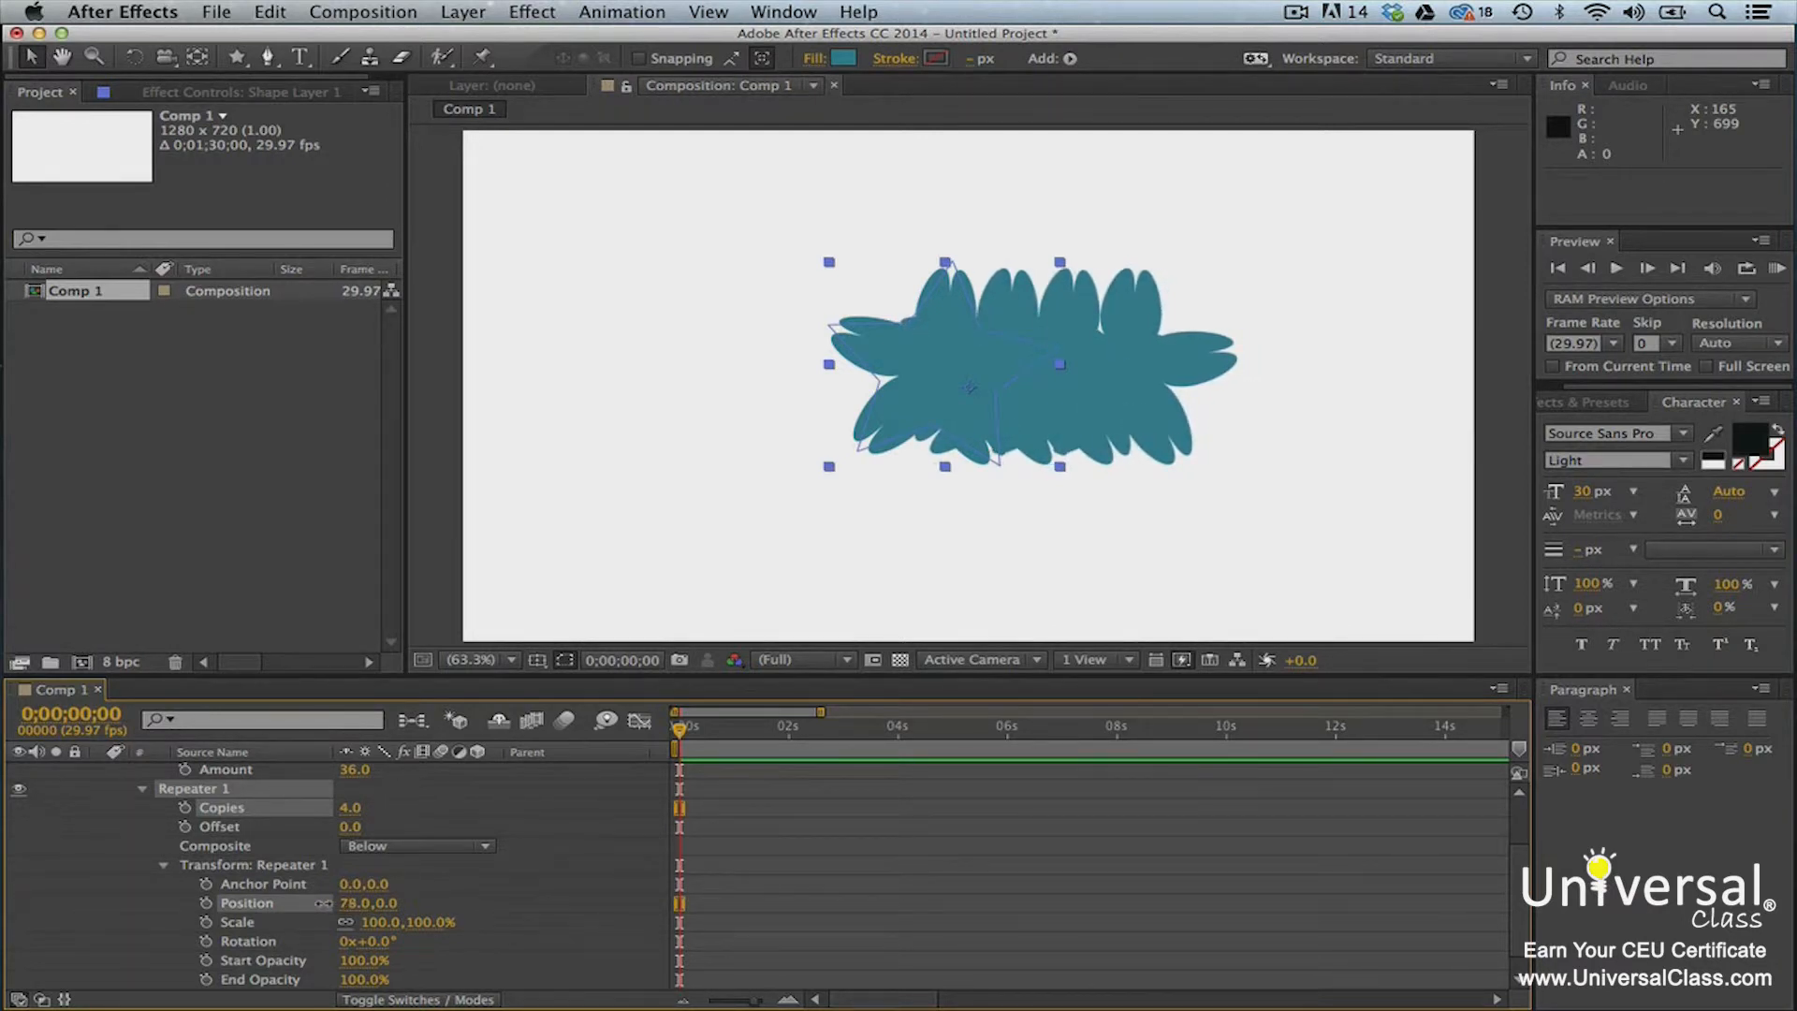
pyautogui.moveTo(323, 903); pyautogui.dragTo(586, 912)
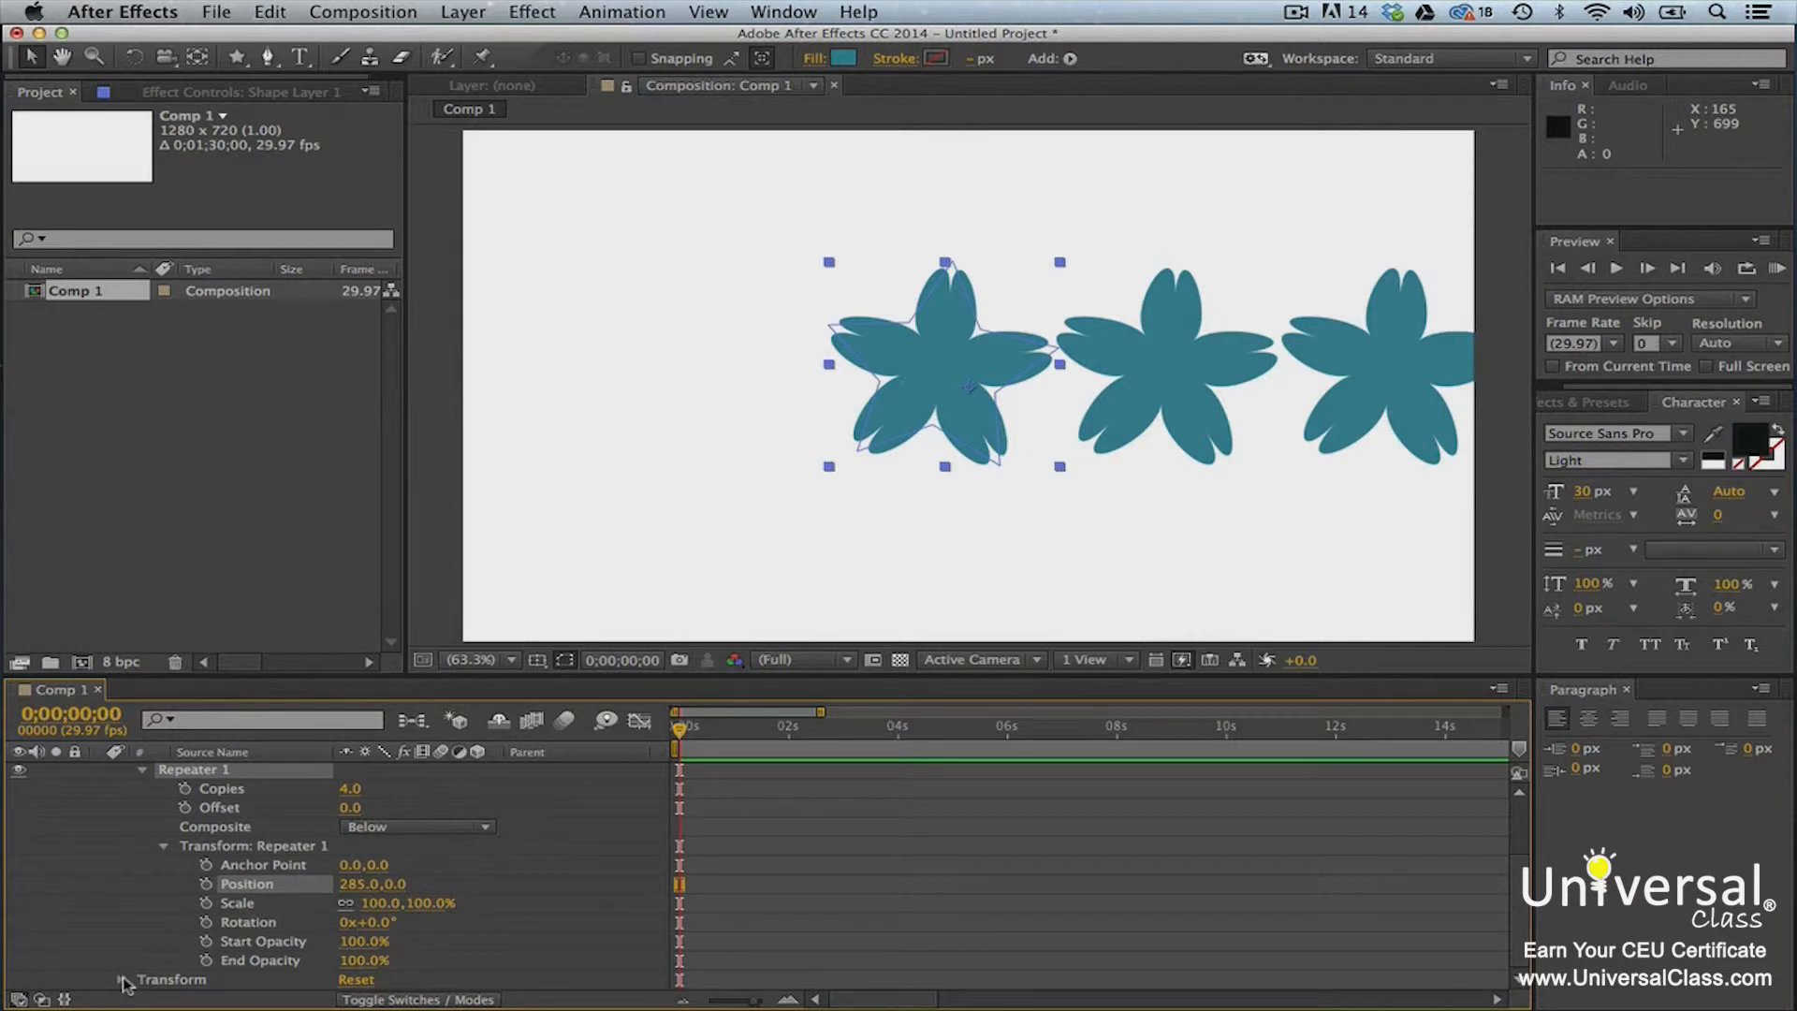
# Step: Move the whole shape layer to position 269.0, 225.0 using its own transform
pyautogui.scroll(-3, 128, 981)
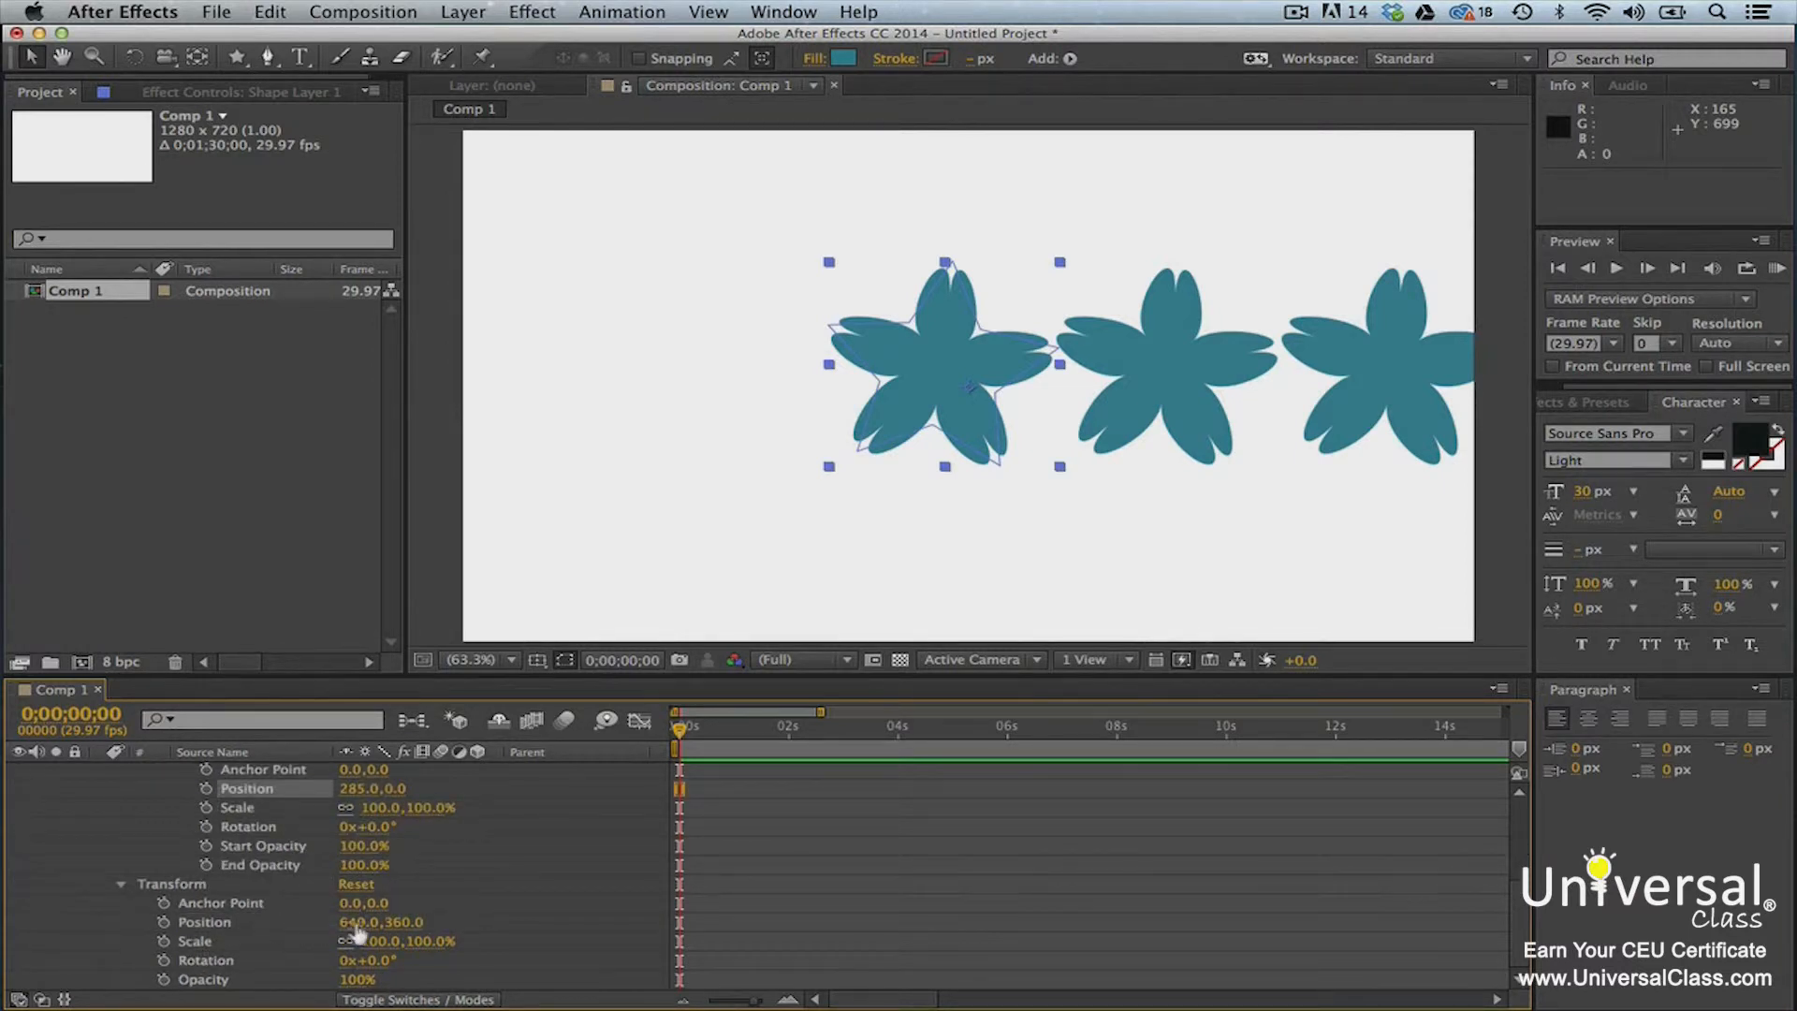
pyautogui.moveTo(353, 922); pyautogui.dragTo(143, 922)
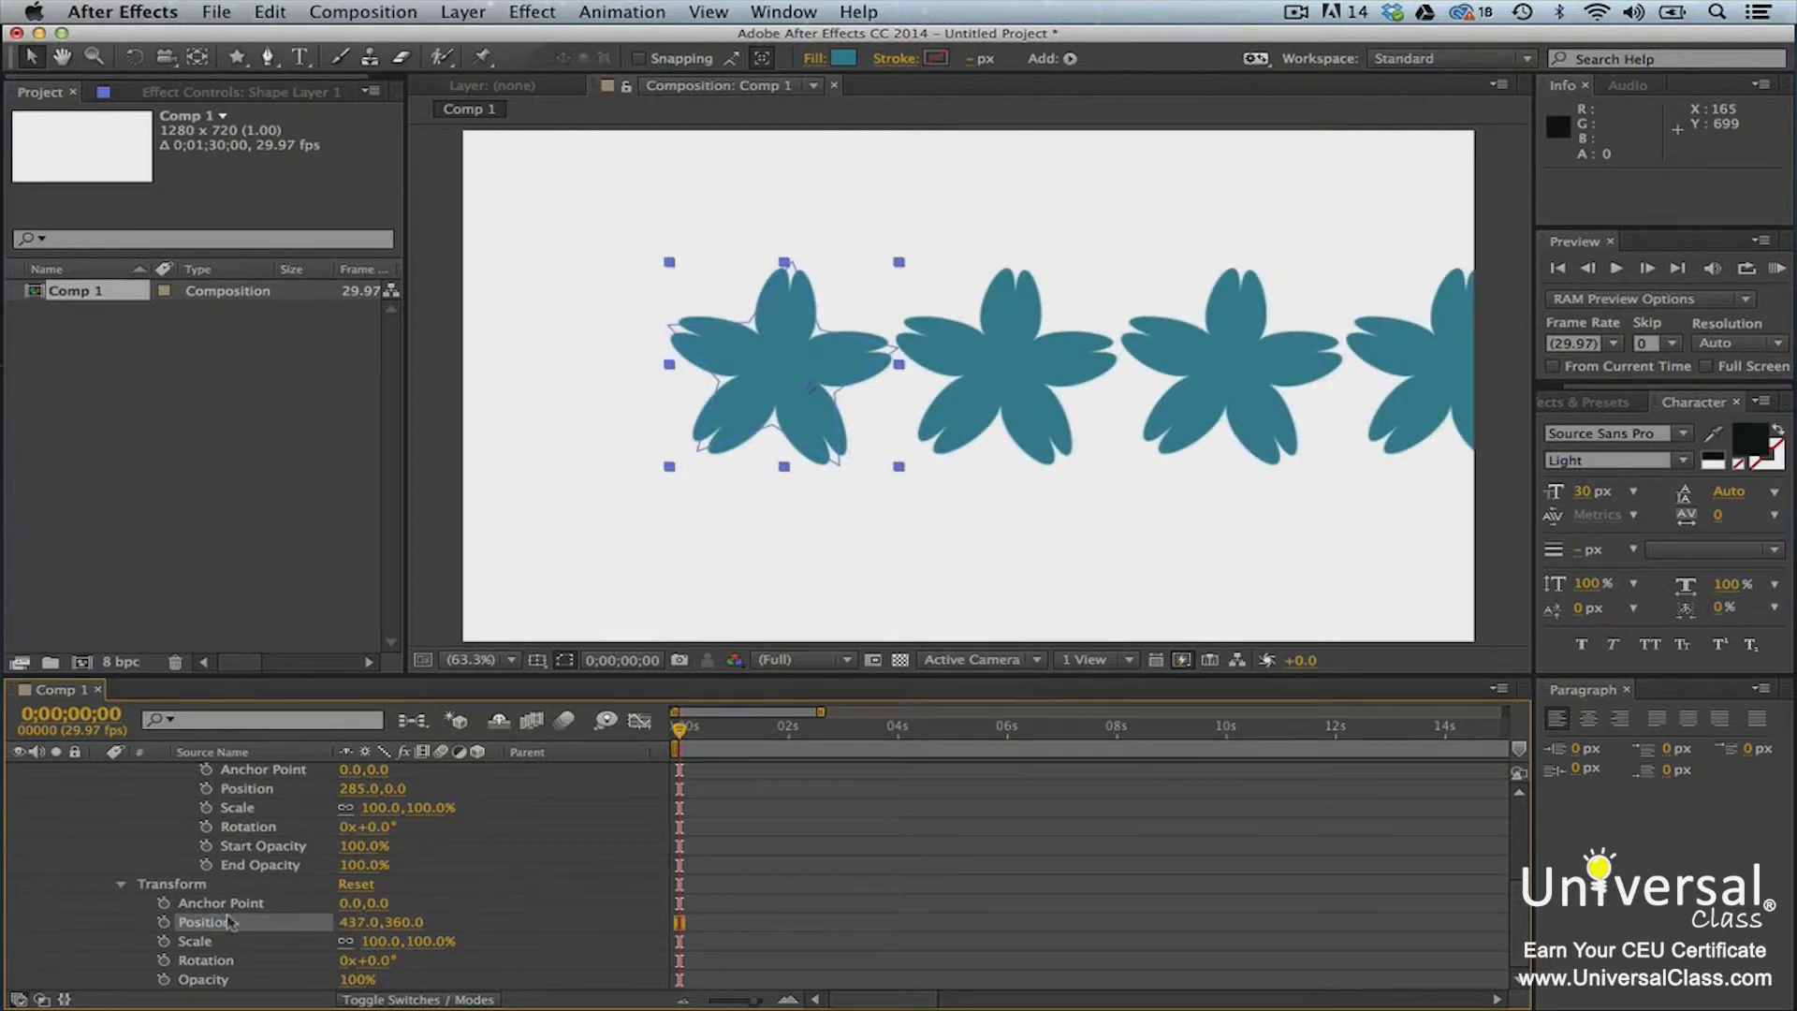
pyautogui.moveTo(364, 922); pyautogui.dragTo(198, 936)
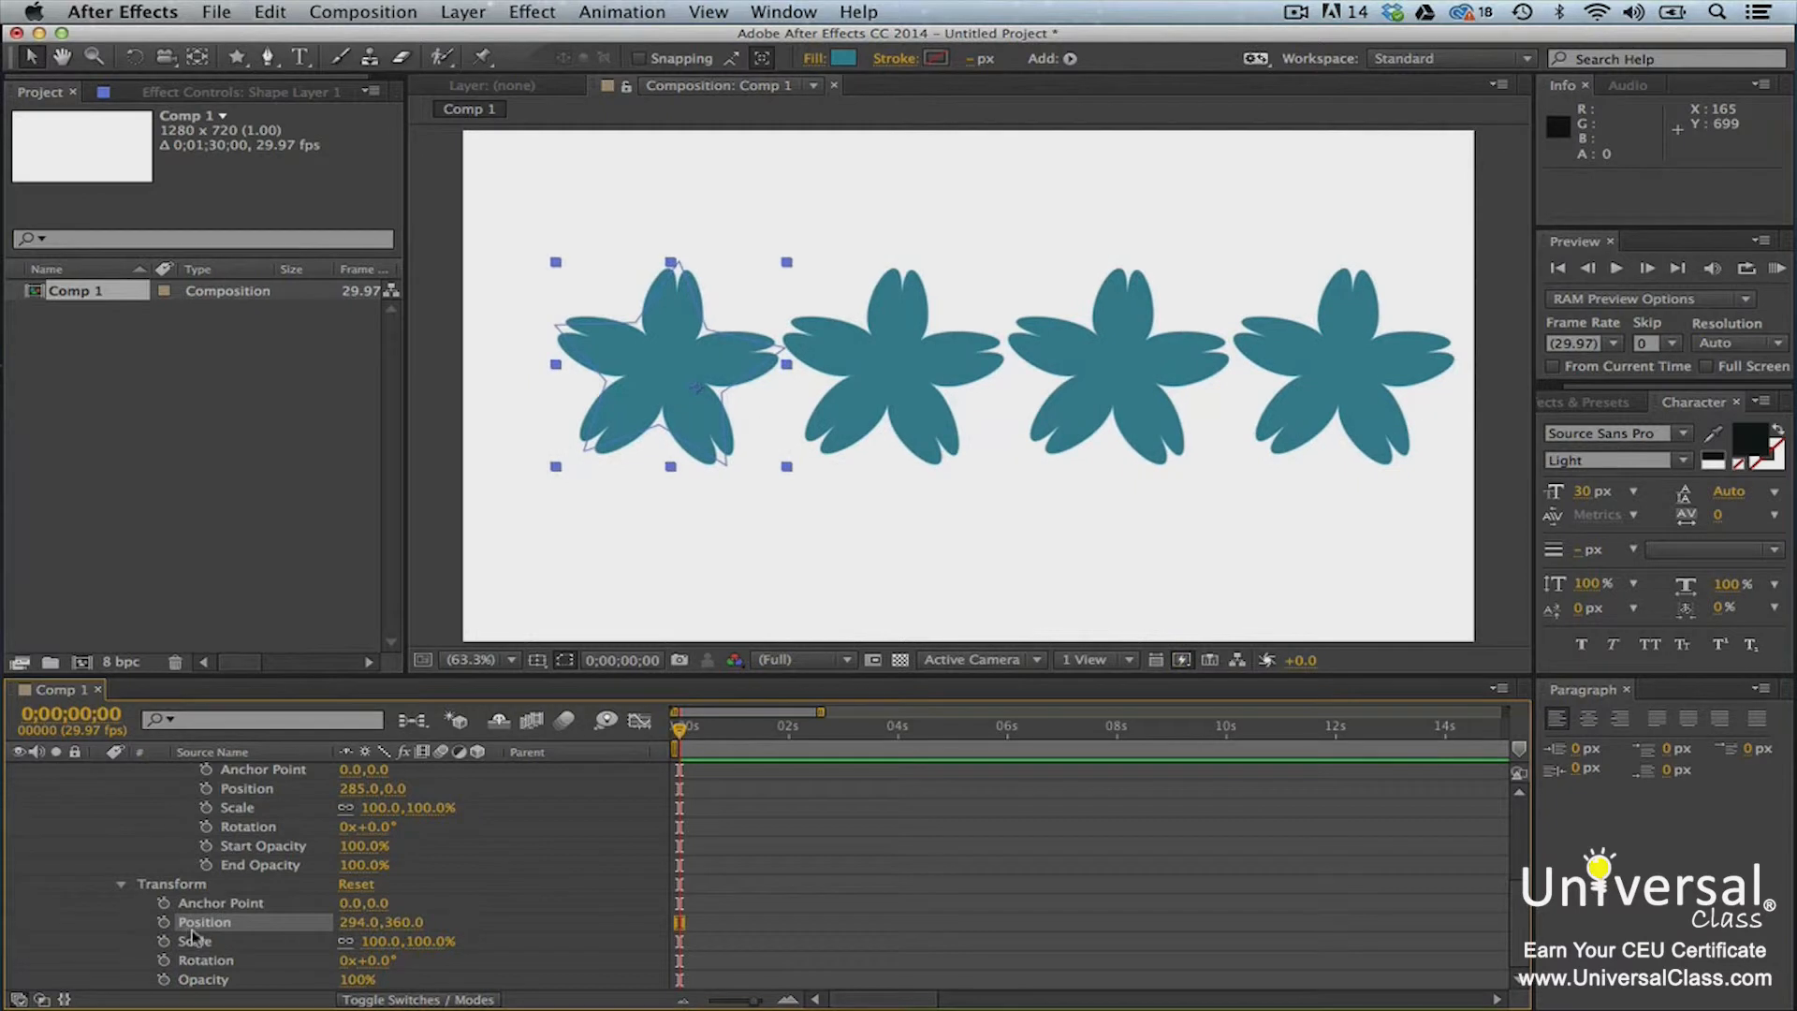
pyautogui.moveTo(353, 927); pyautogui.dragTo(221, 947)
# Step: Add a second Repeater to the layer's contents and set its copies to 4
pyautogui.scroll(10, 218, 942)
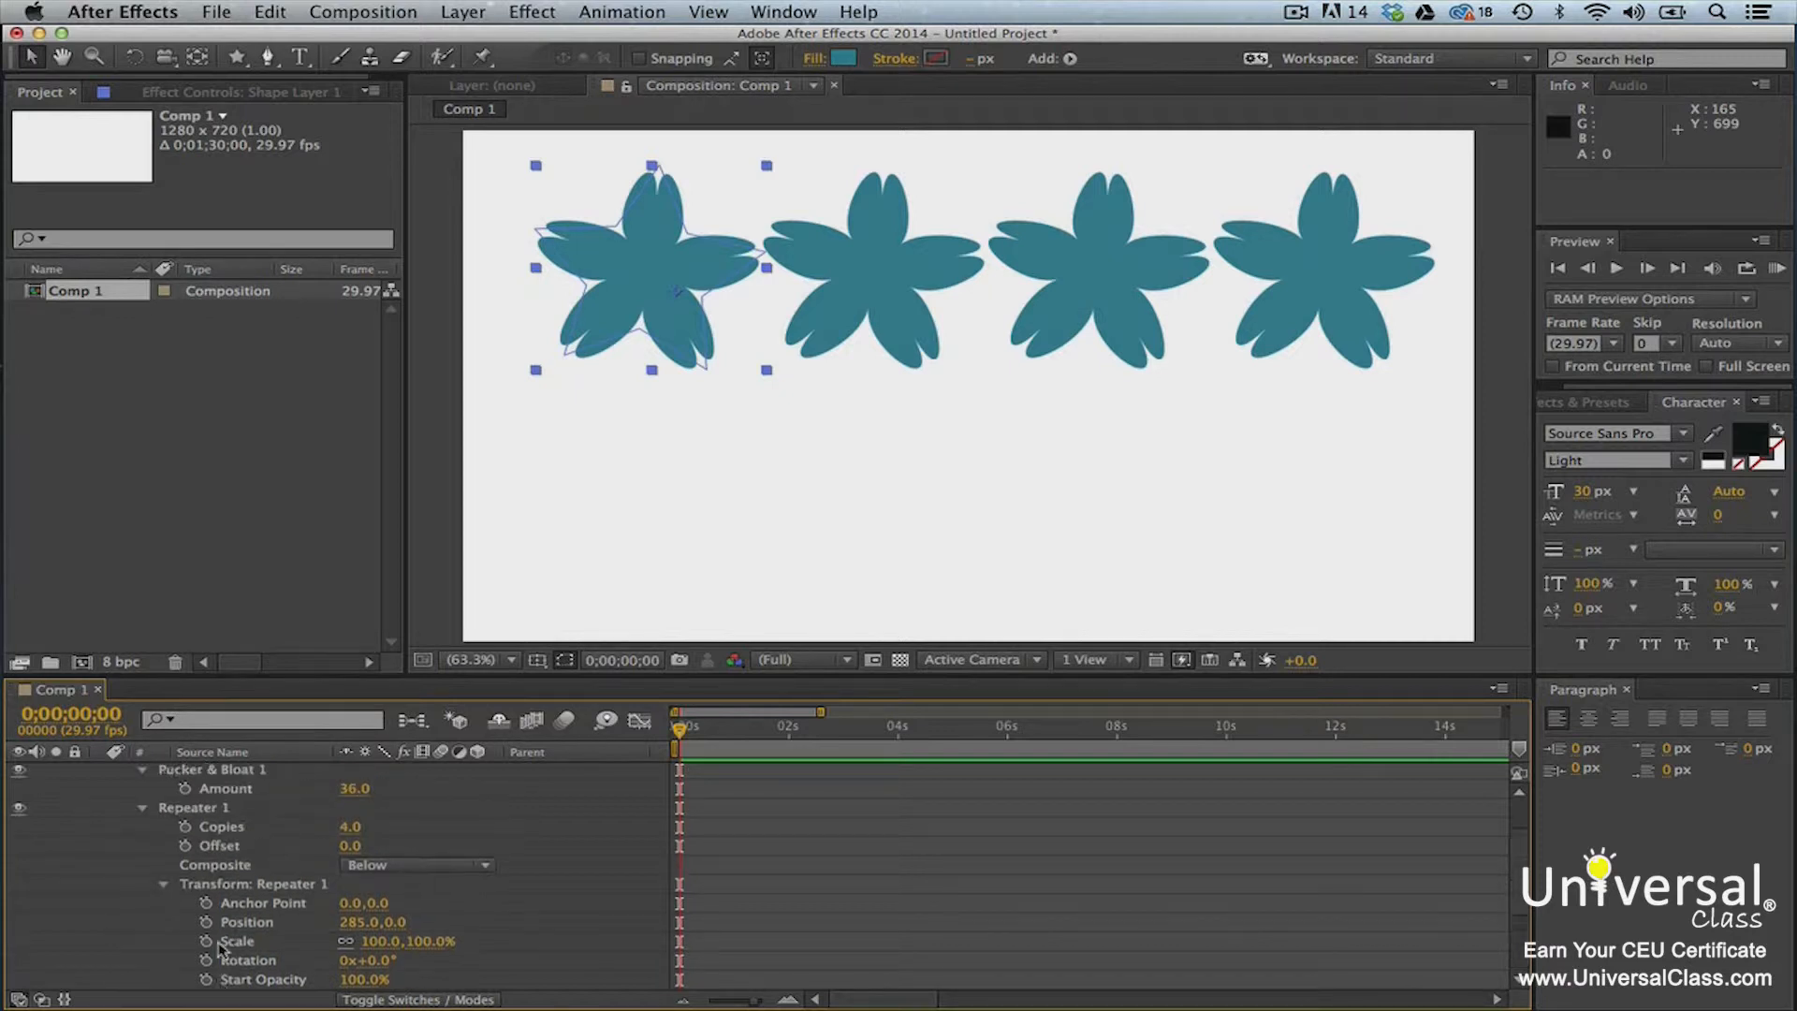
pyautogui.click(485, 793)
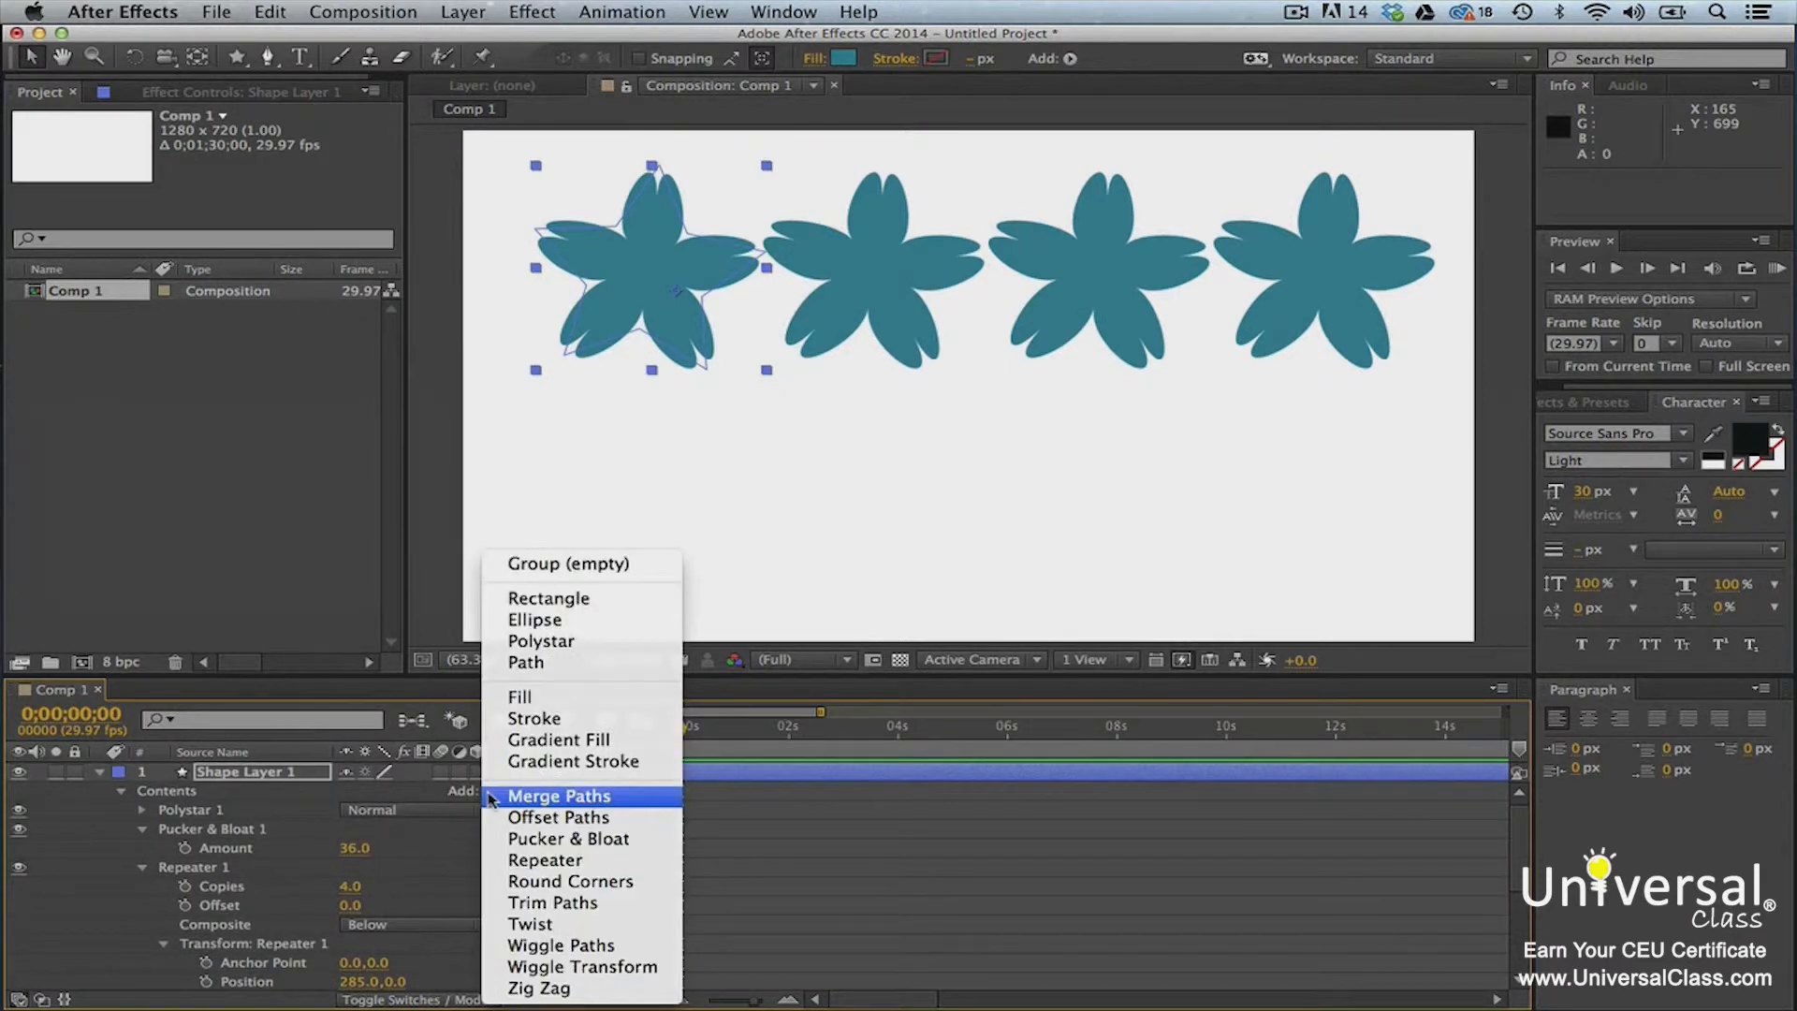
pyautogui.click(506, 860)
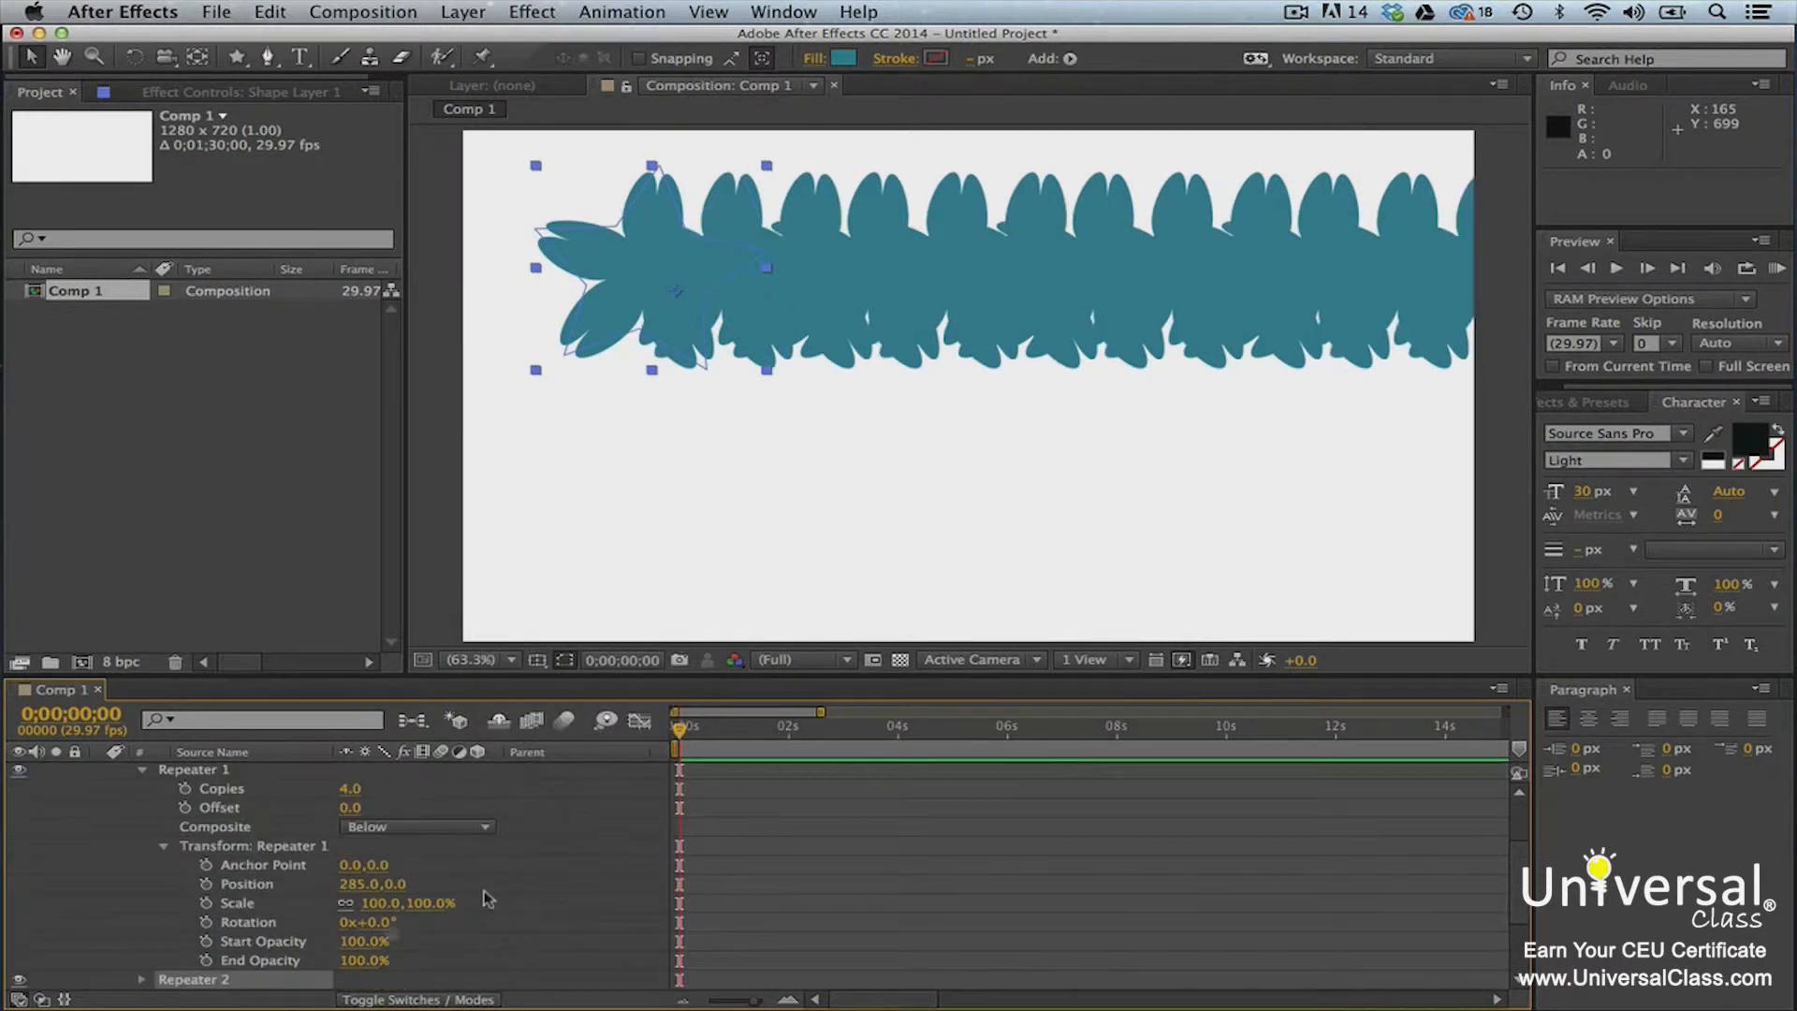
pyautogui.click(141, 979)
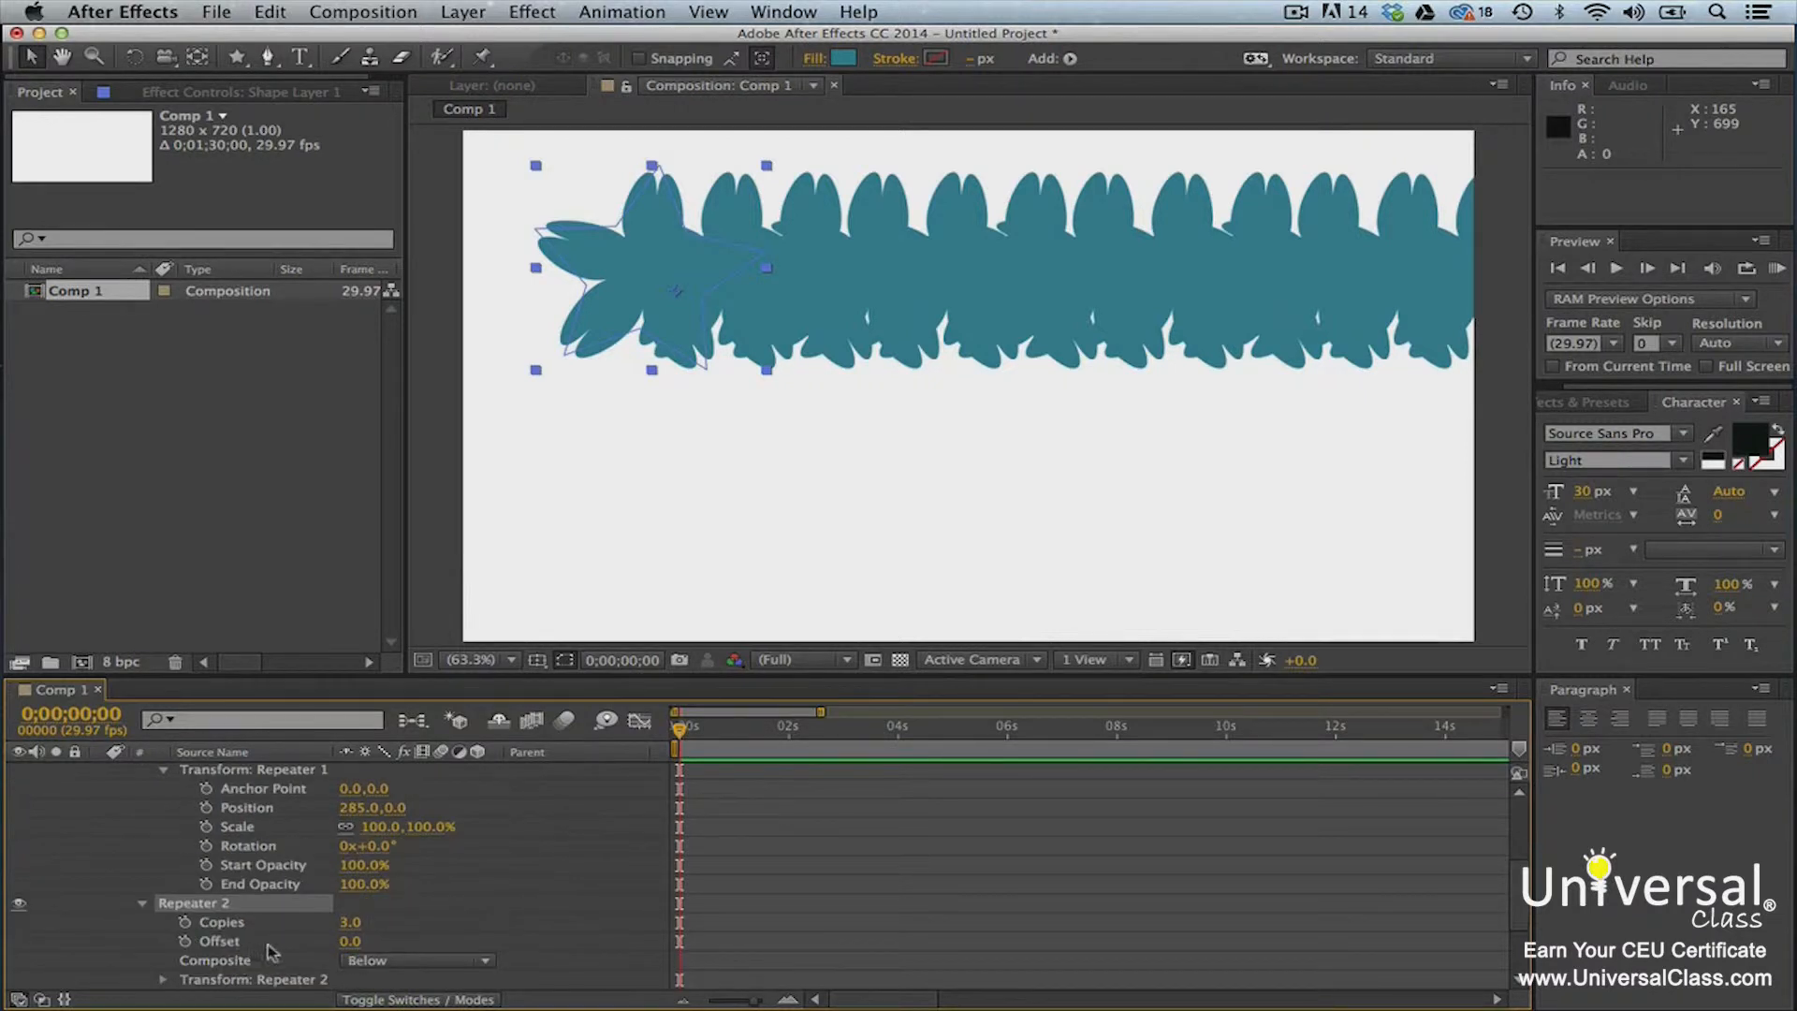
pyautogui.scroll(-5, 270, 951)
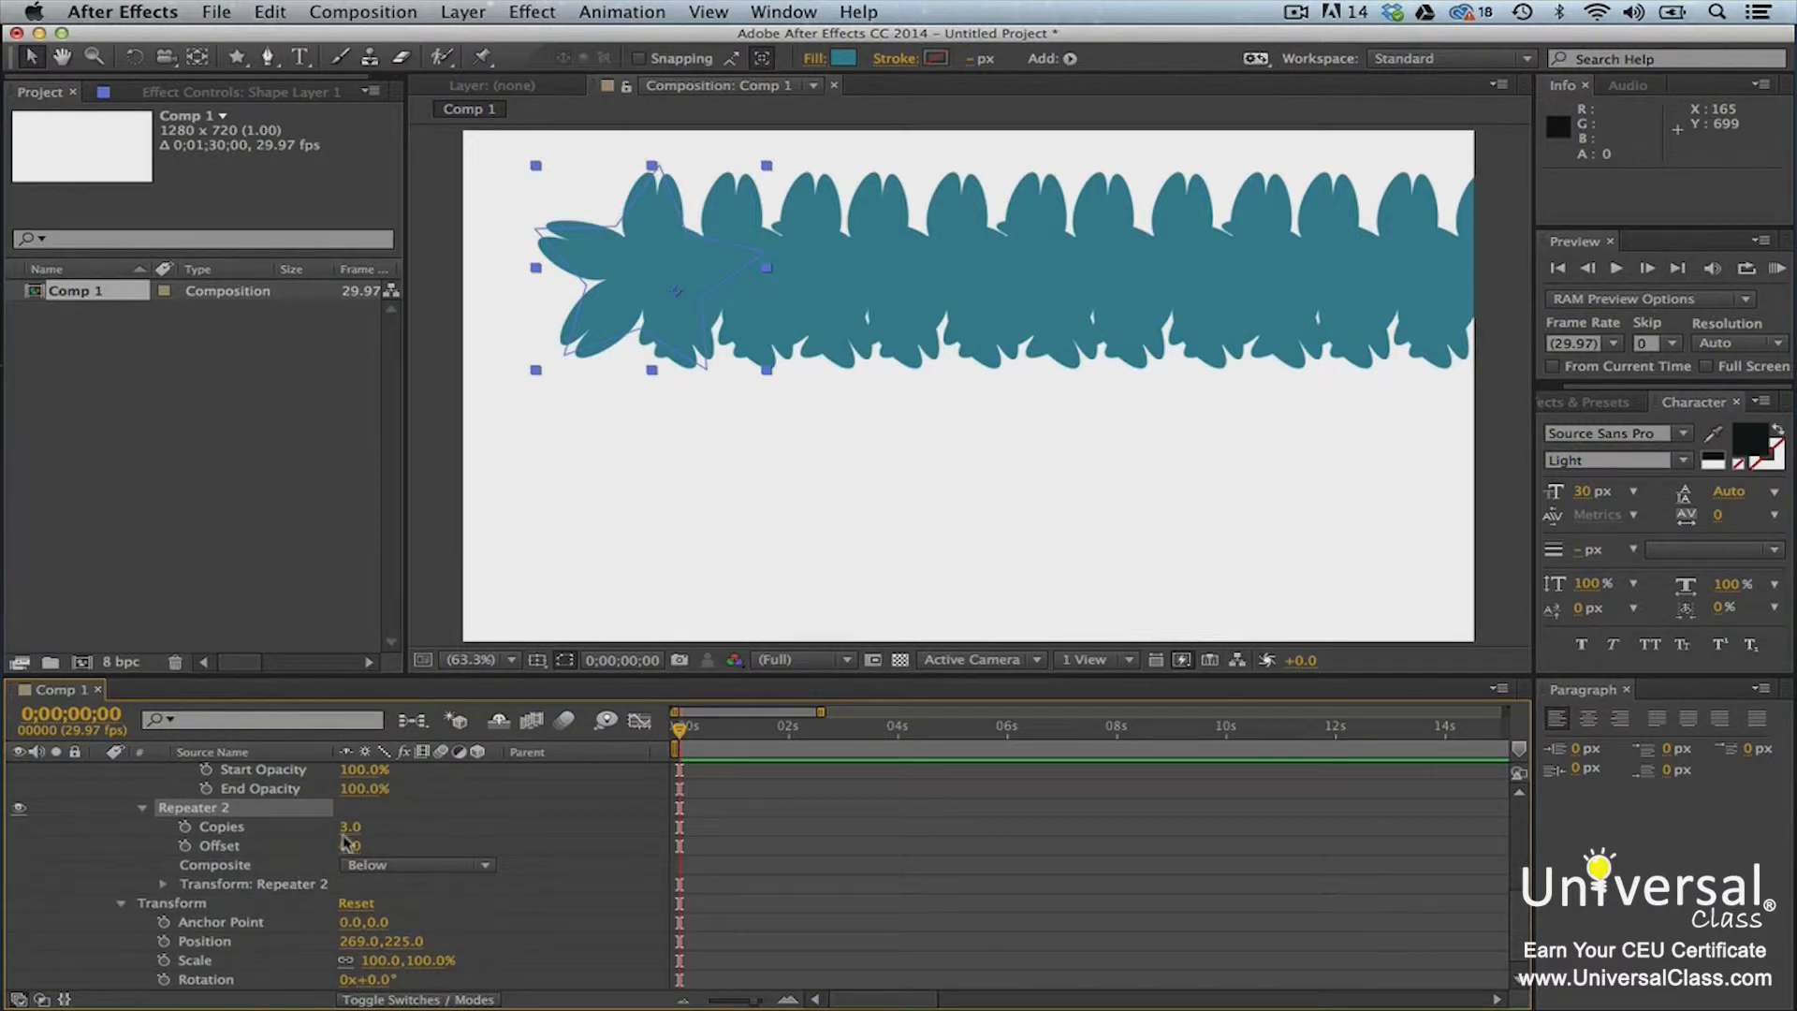
pyautogui.click(348, 827)
pyautogui.write('4')
pyautogui.press('Return')
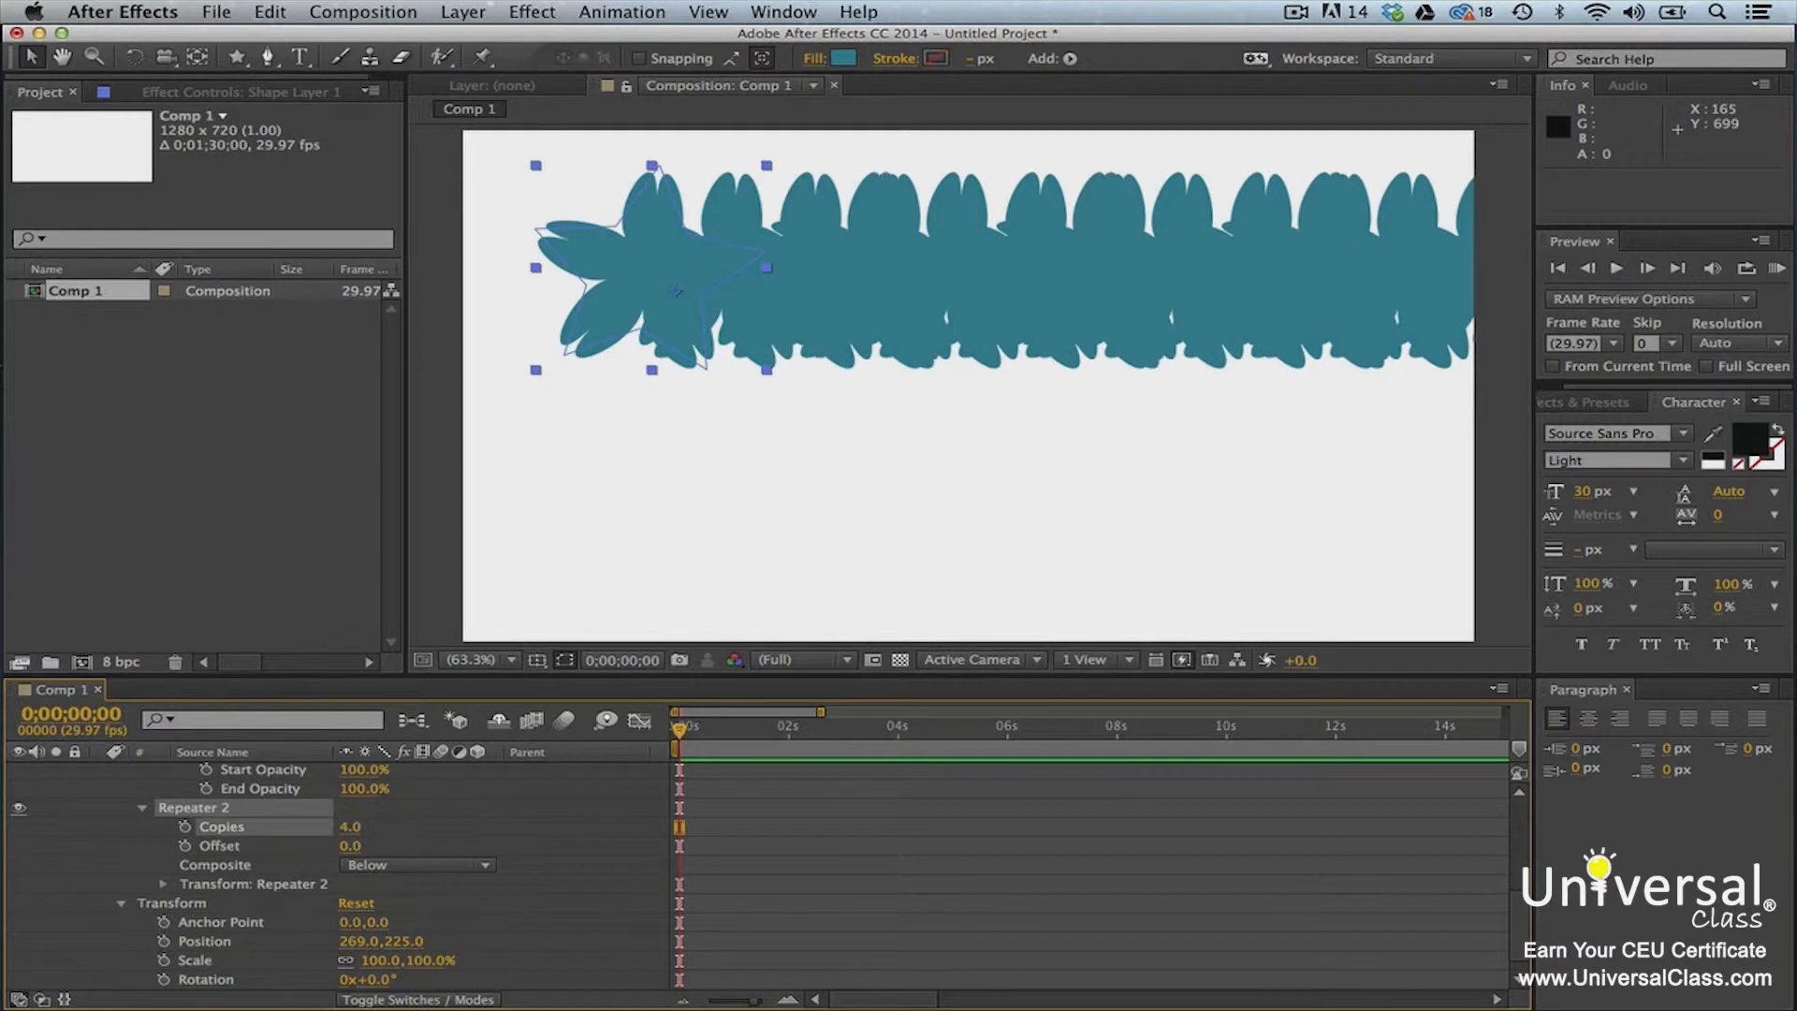
# Step: Set the second repeater's vertical position to 266.0 and reduce its horizontal position so the flower rows stack almost straight below each other
pyautogui.click(163, 884)
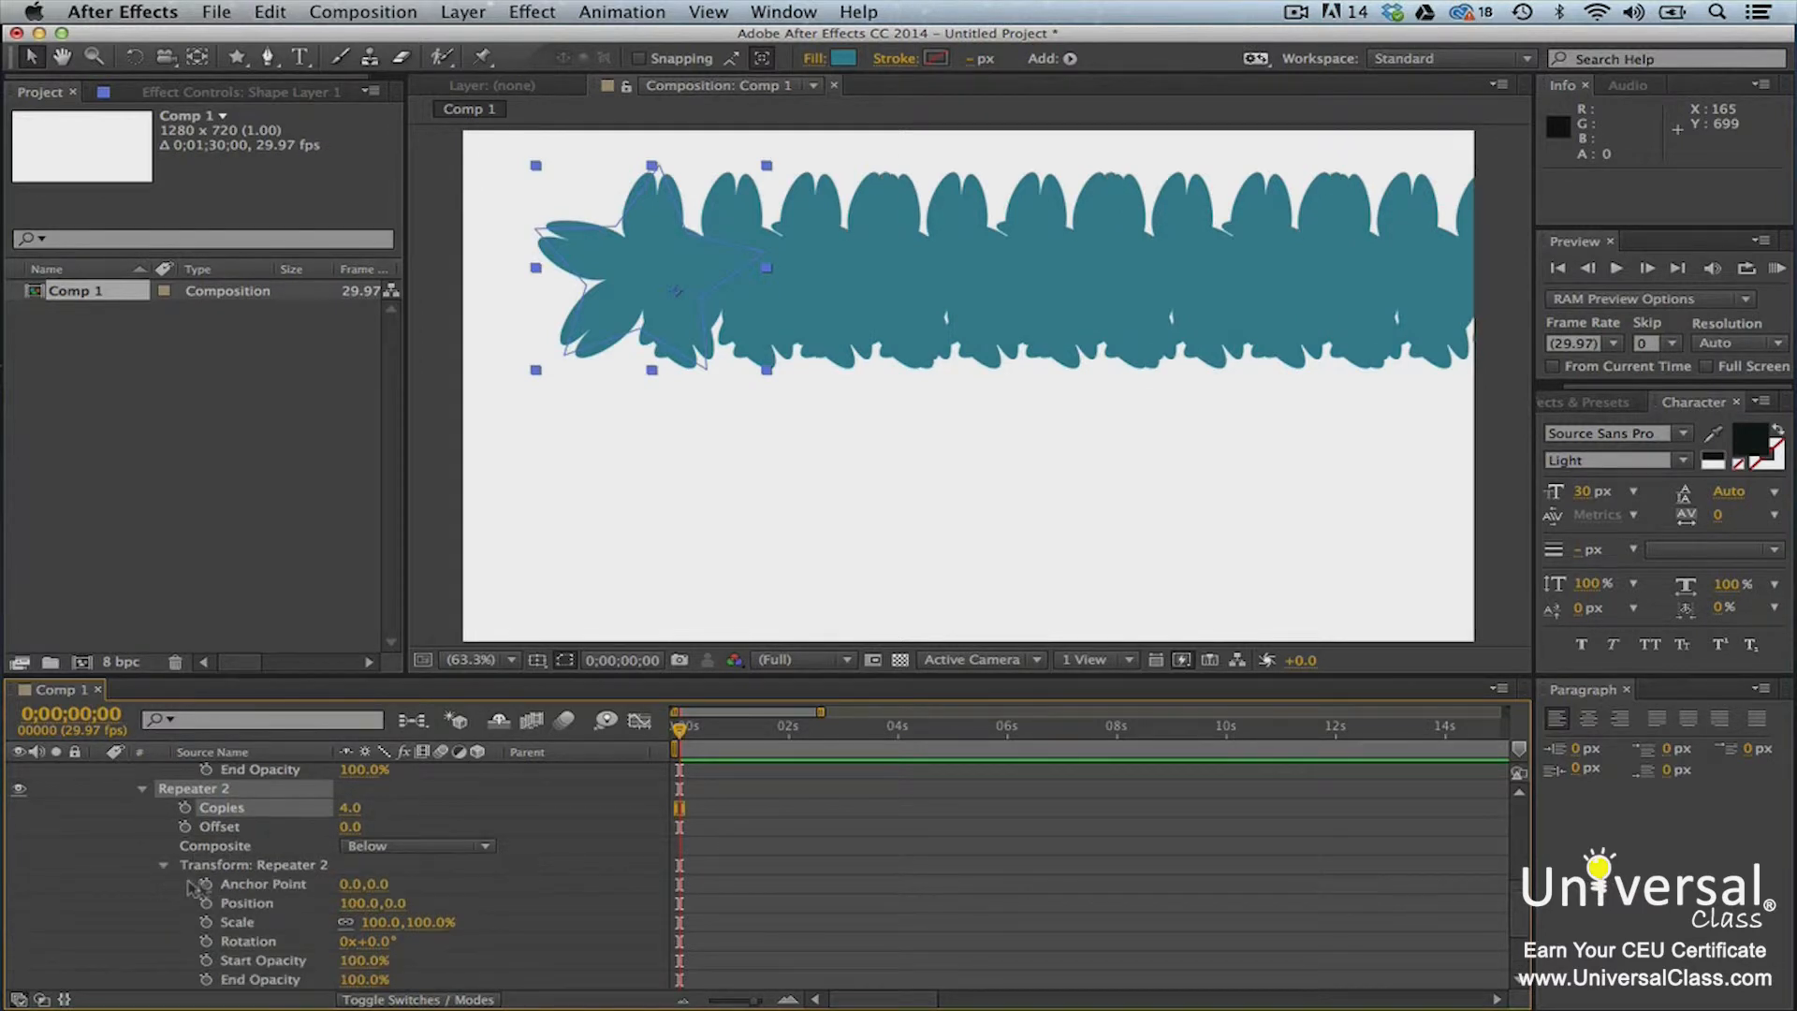
pyautogui.moveTo(393, 902); pyautogui.dragTo(726, 915)
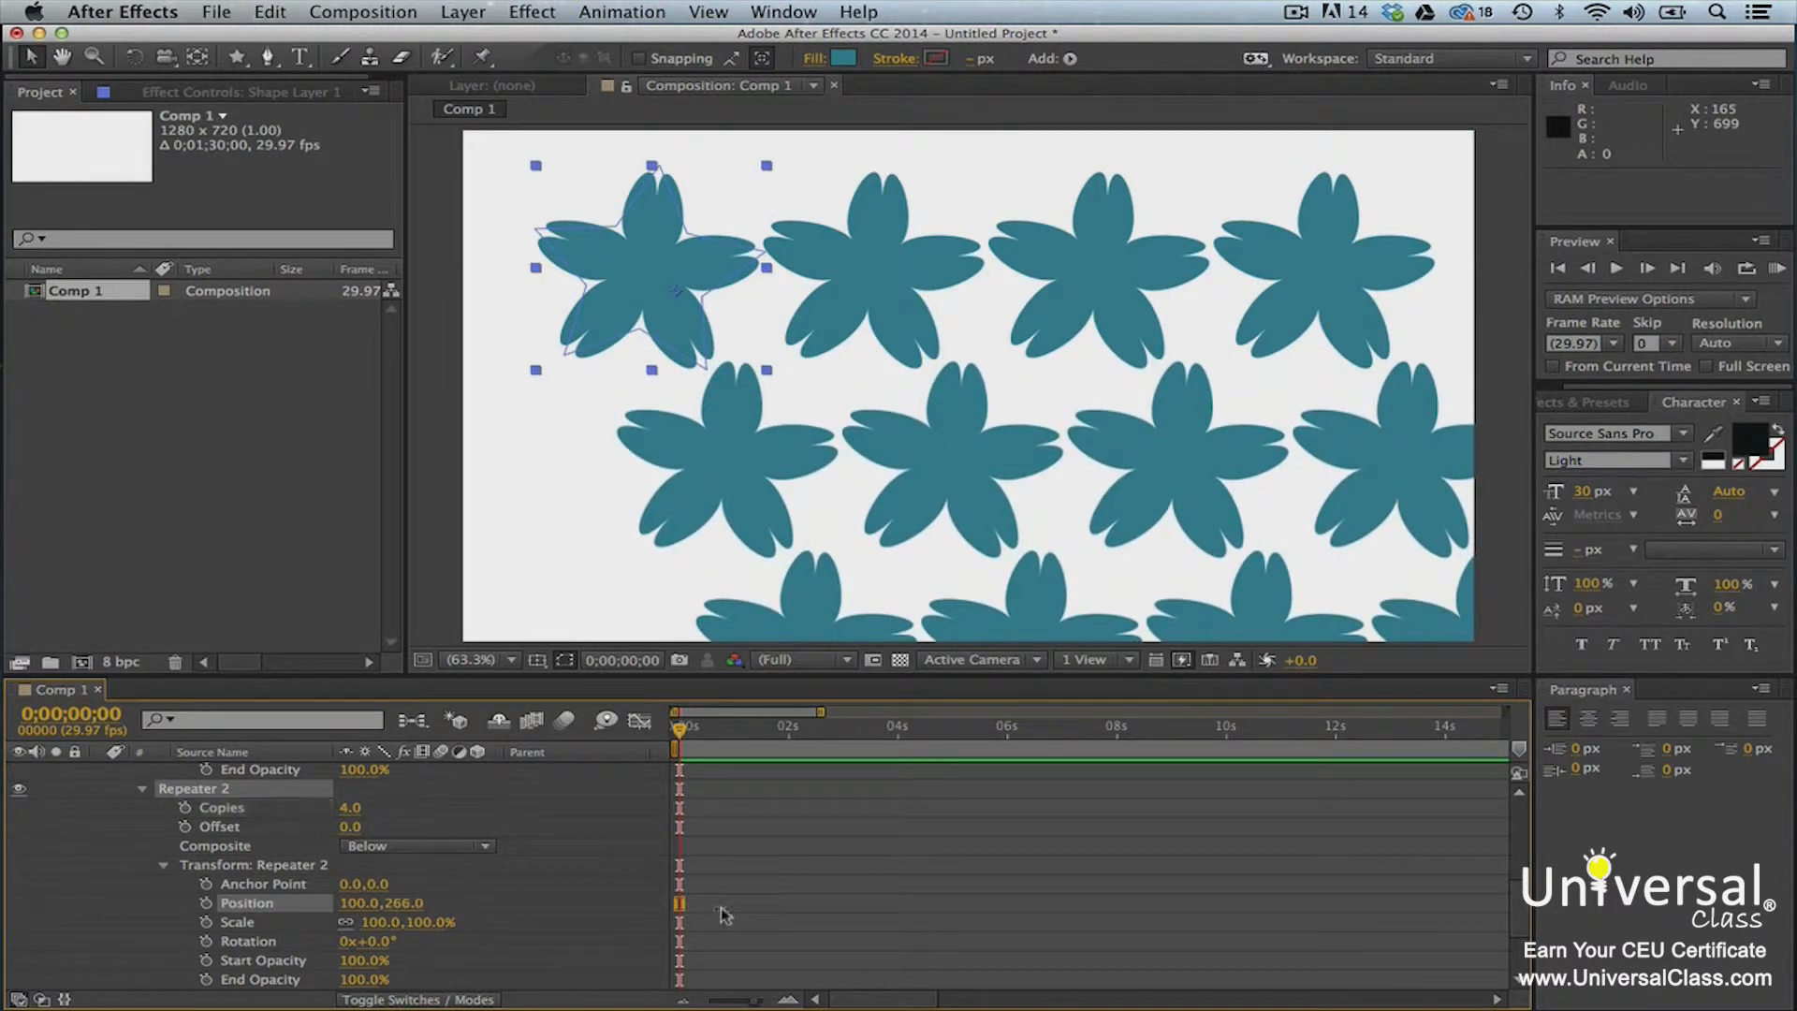
pyautogui.moveTo(367, 903); pyautogui.dragTo(211, 895)
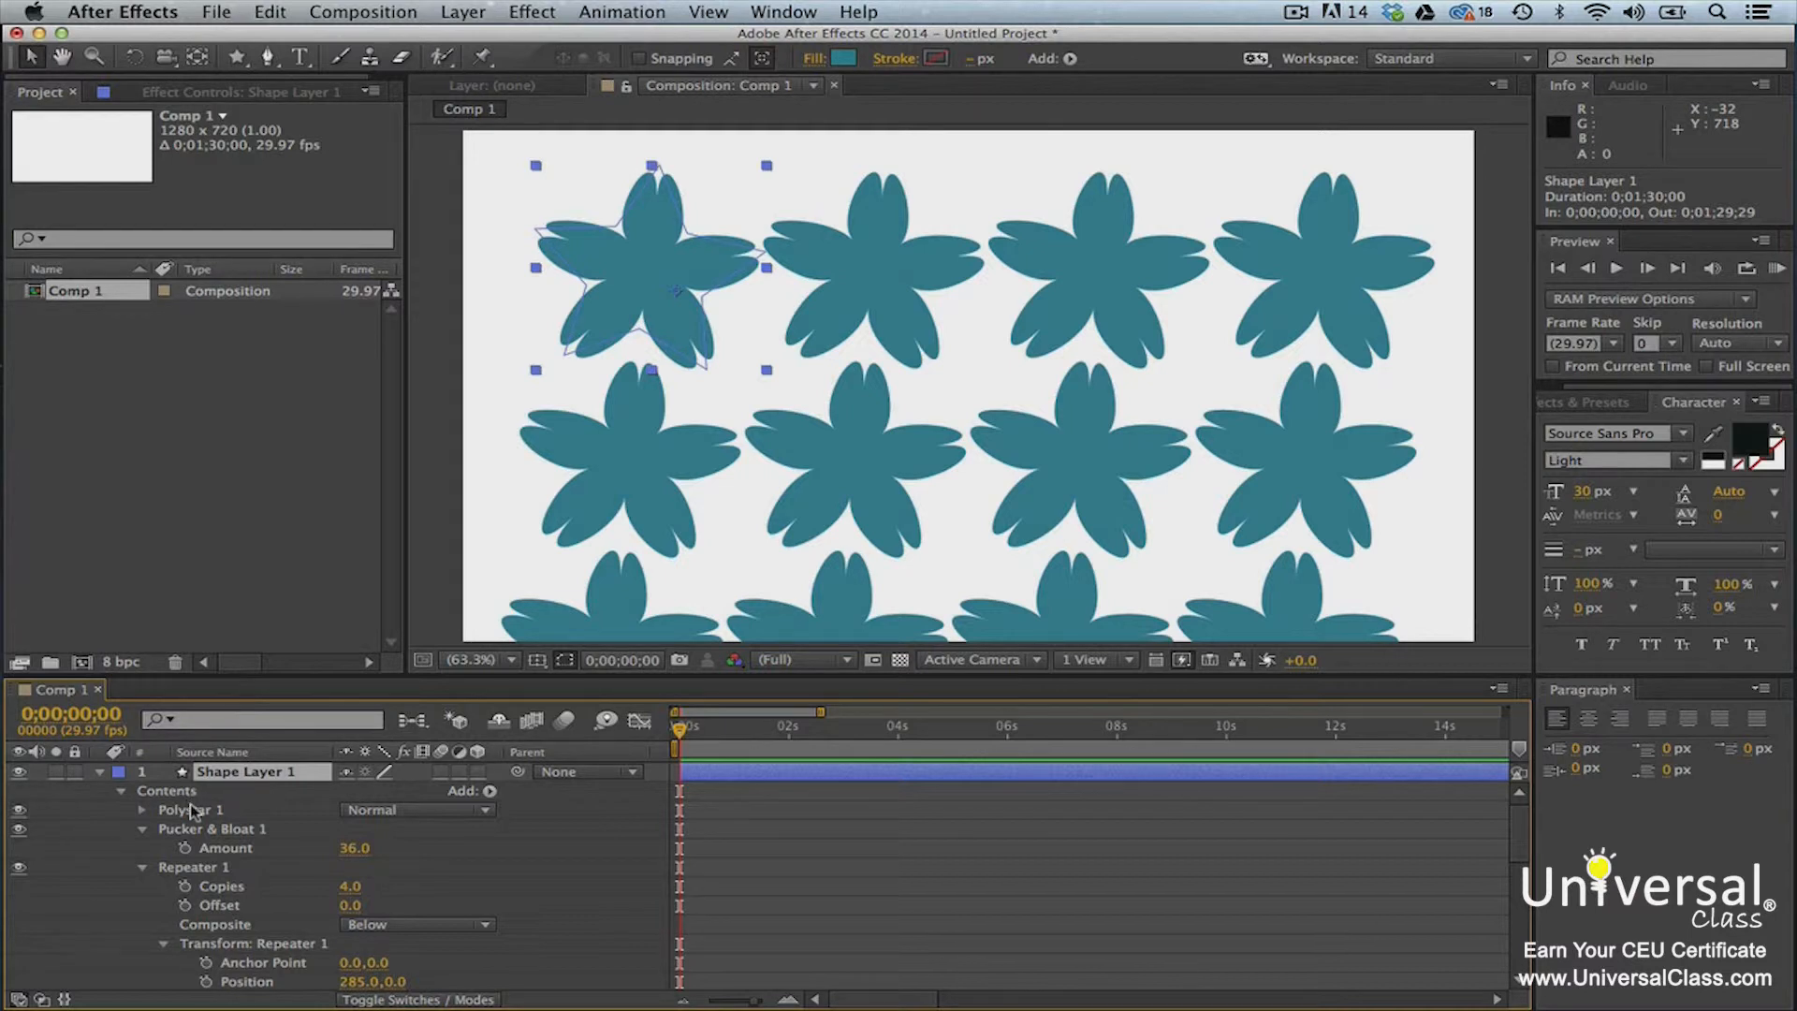
# Step: Keyframe the Polystar 1 transform rotation from 0x+0.0° at 0;00;00;00 to 5x+0.0° at 0;00;10;02
pyautogui.click(143, 811)
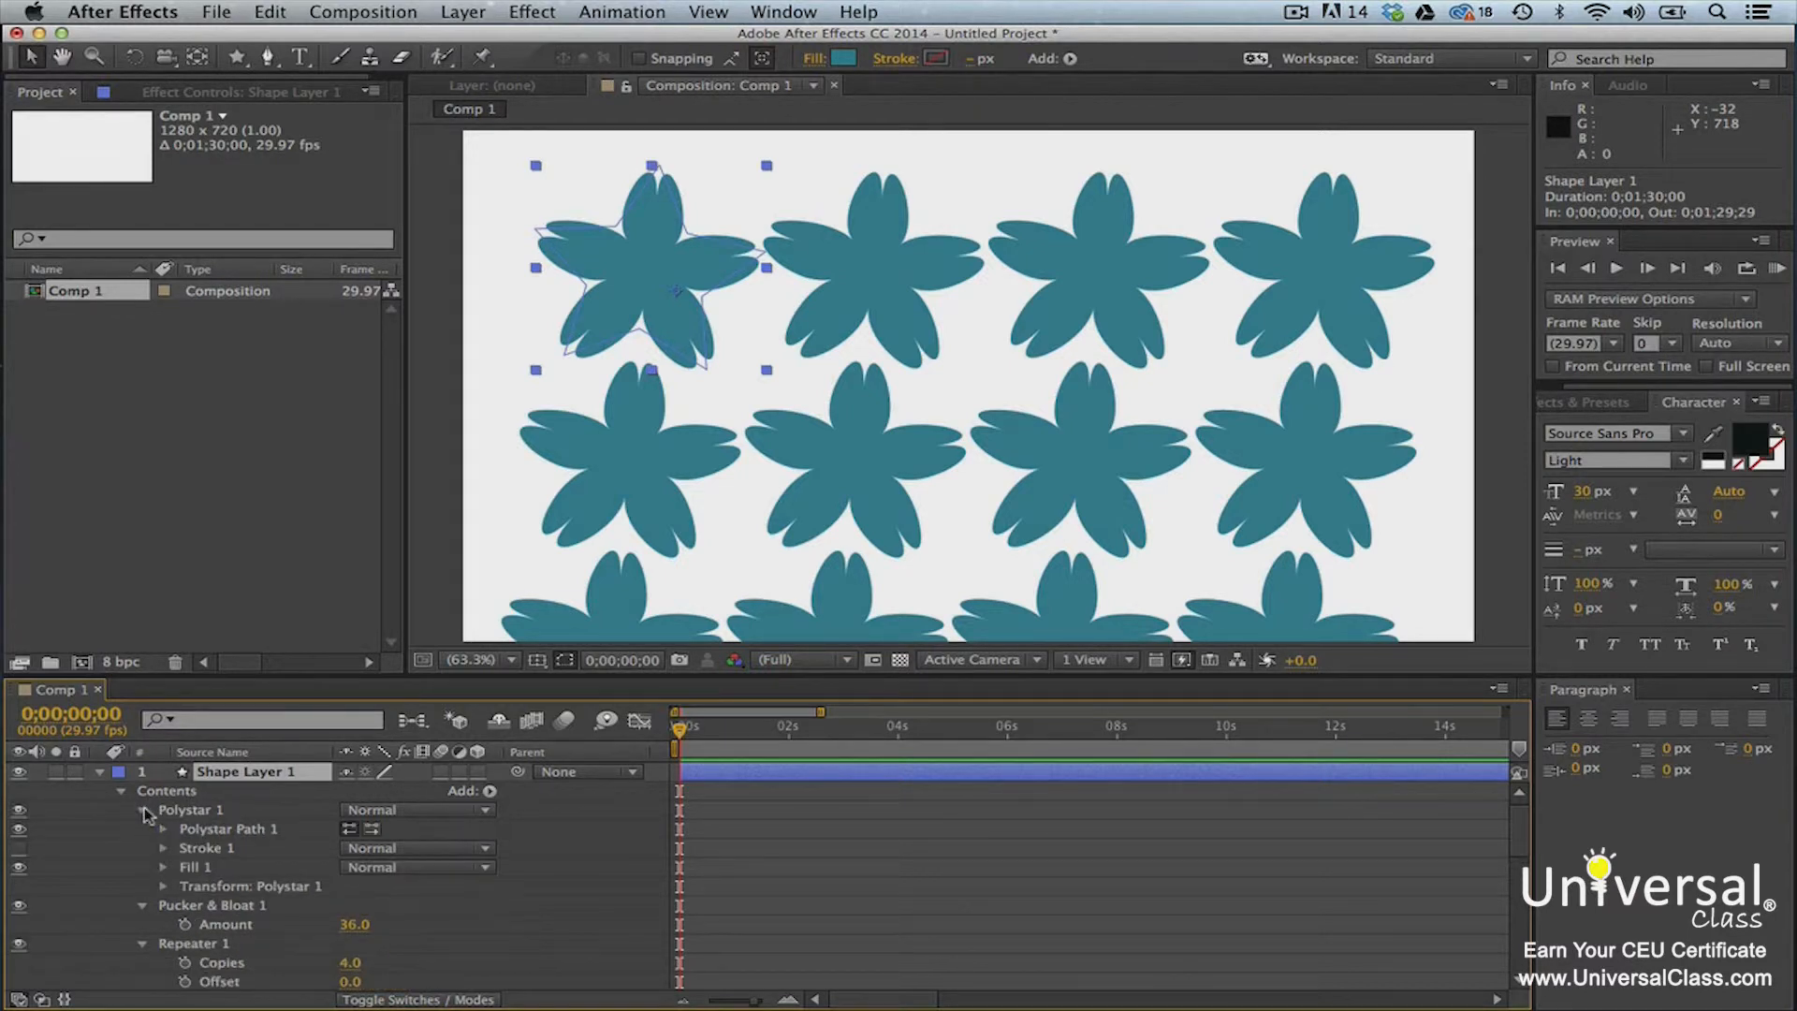
pyautogui.click(165, 886)
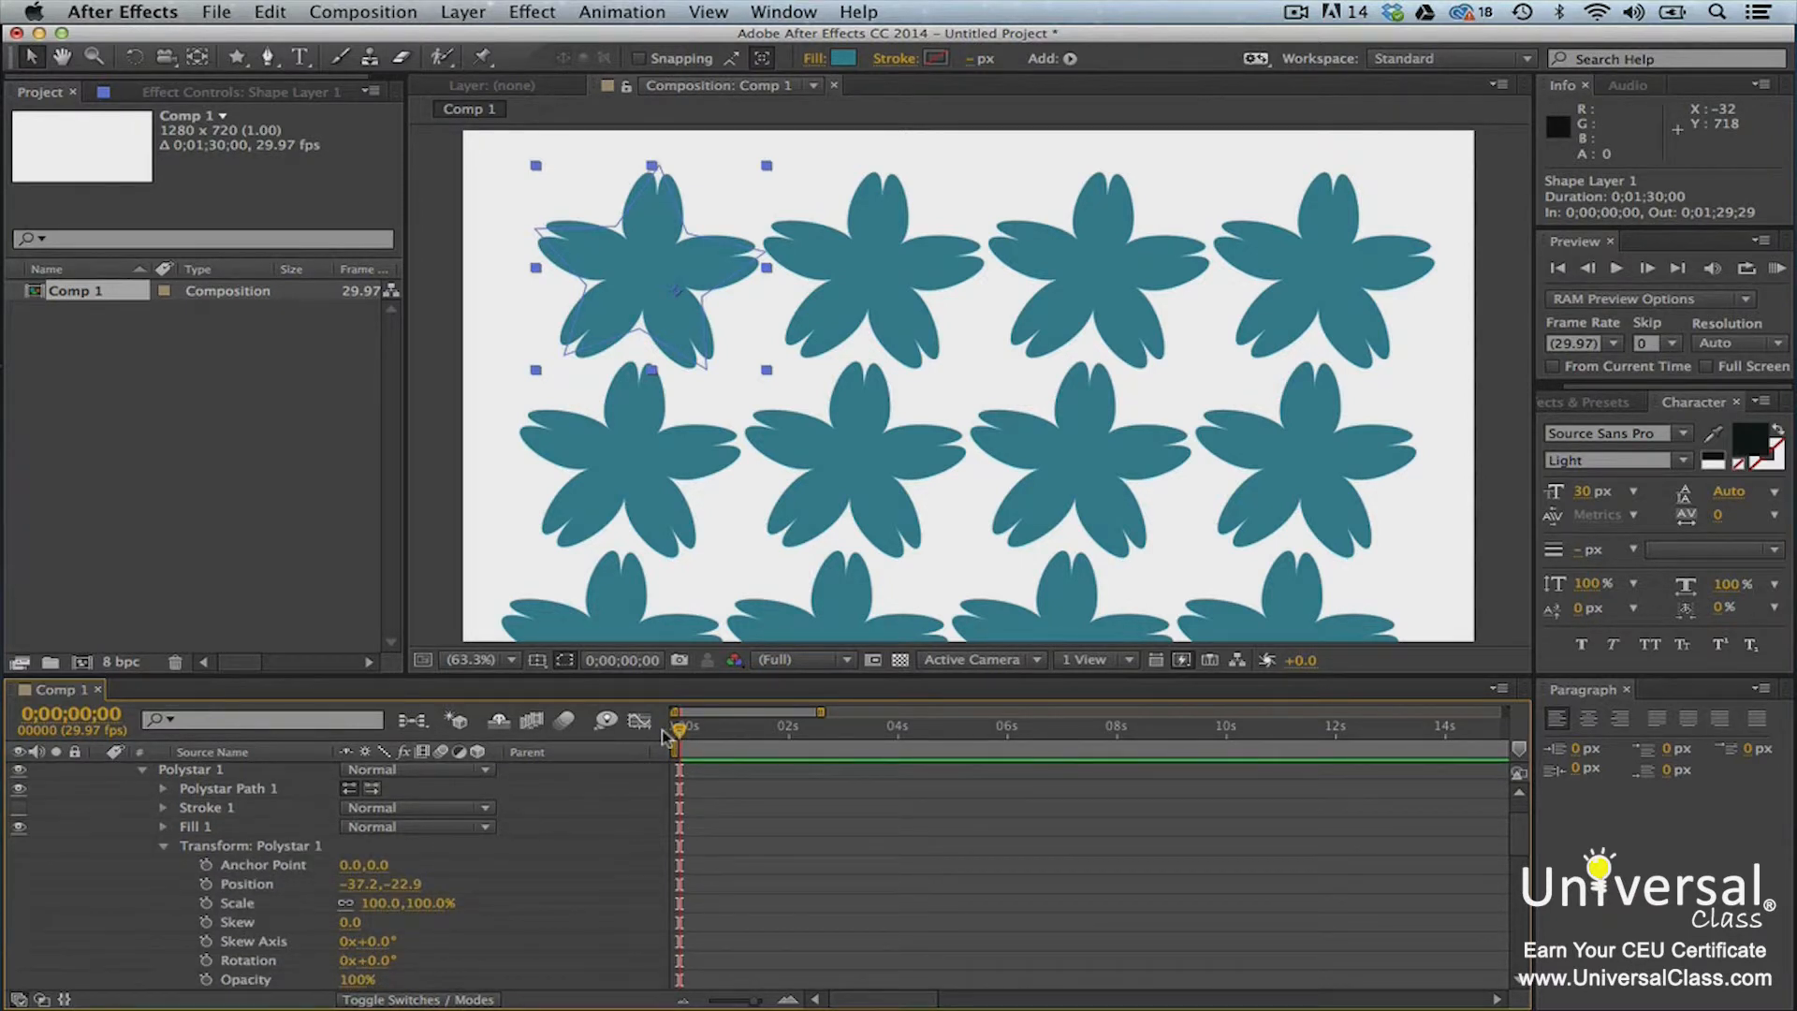
pyautogui.click(206, 960)
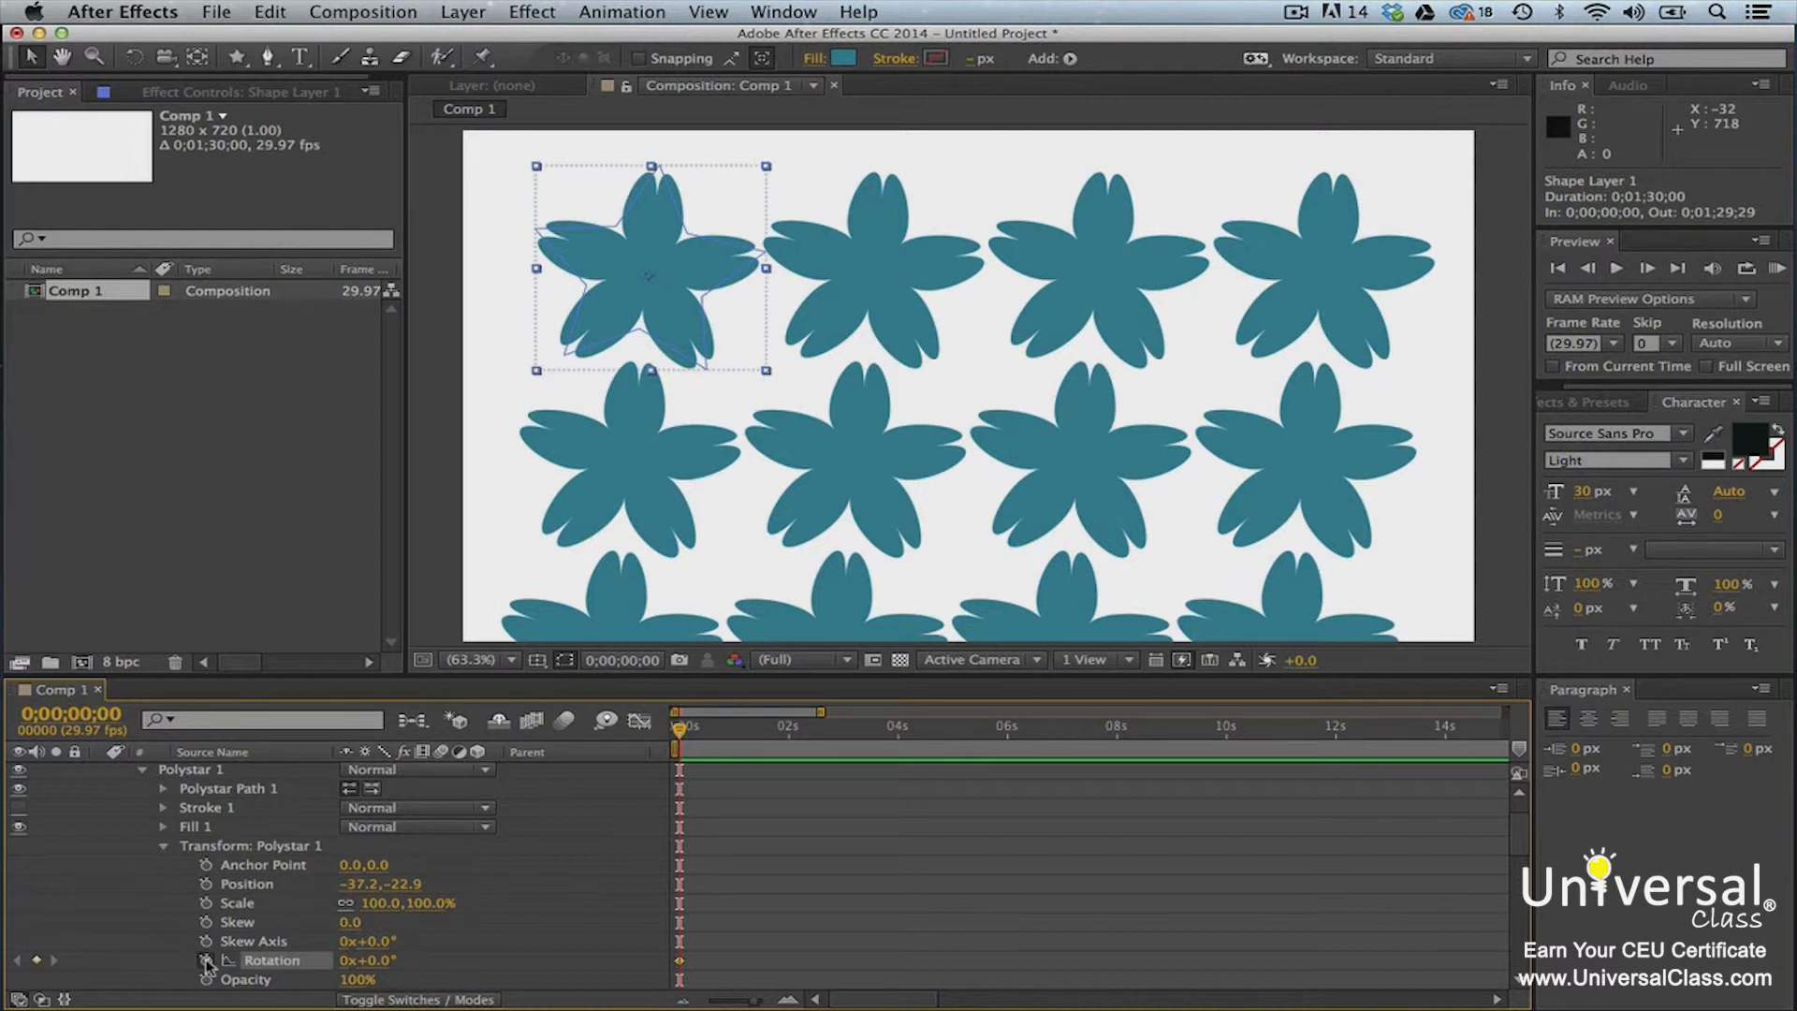
pyautogui.moveTo(679, 728); pyautogui.dragTo(1231, 715)
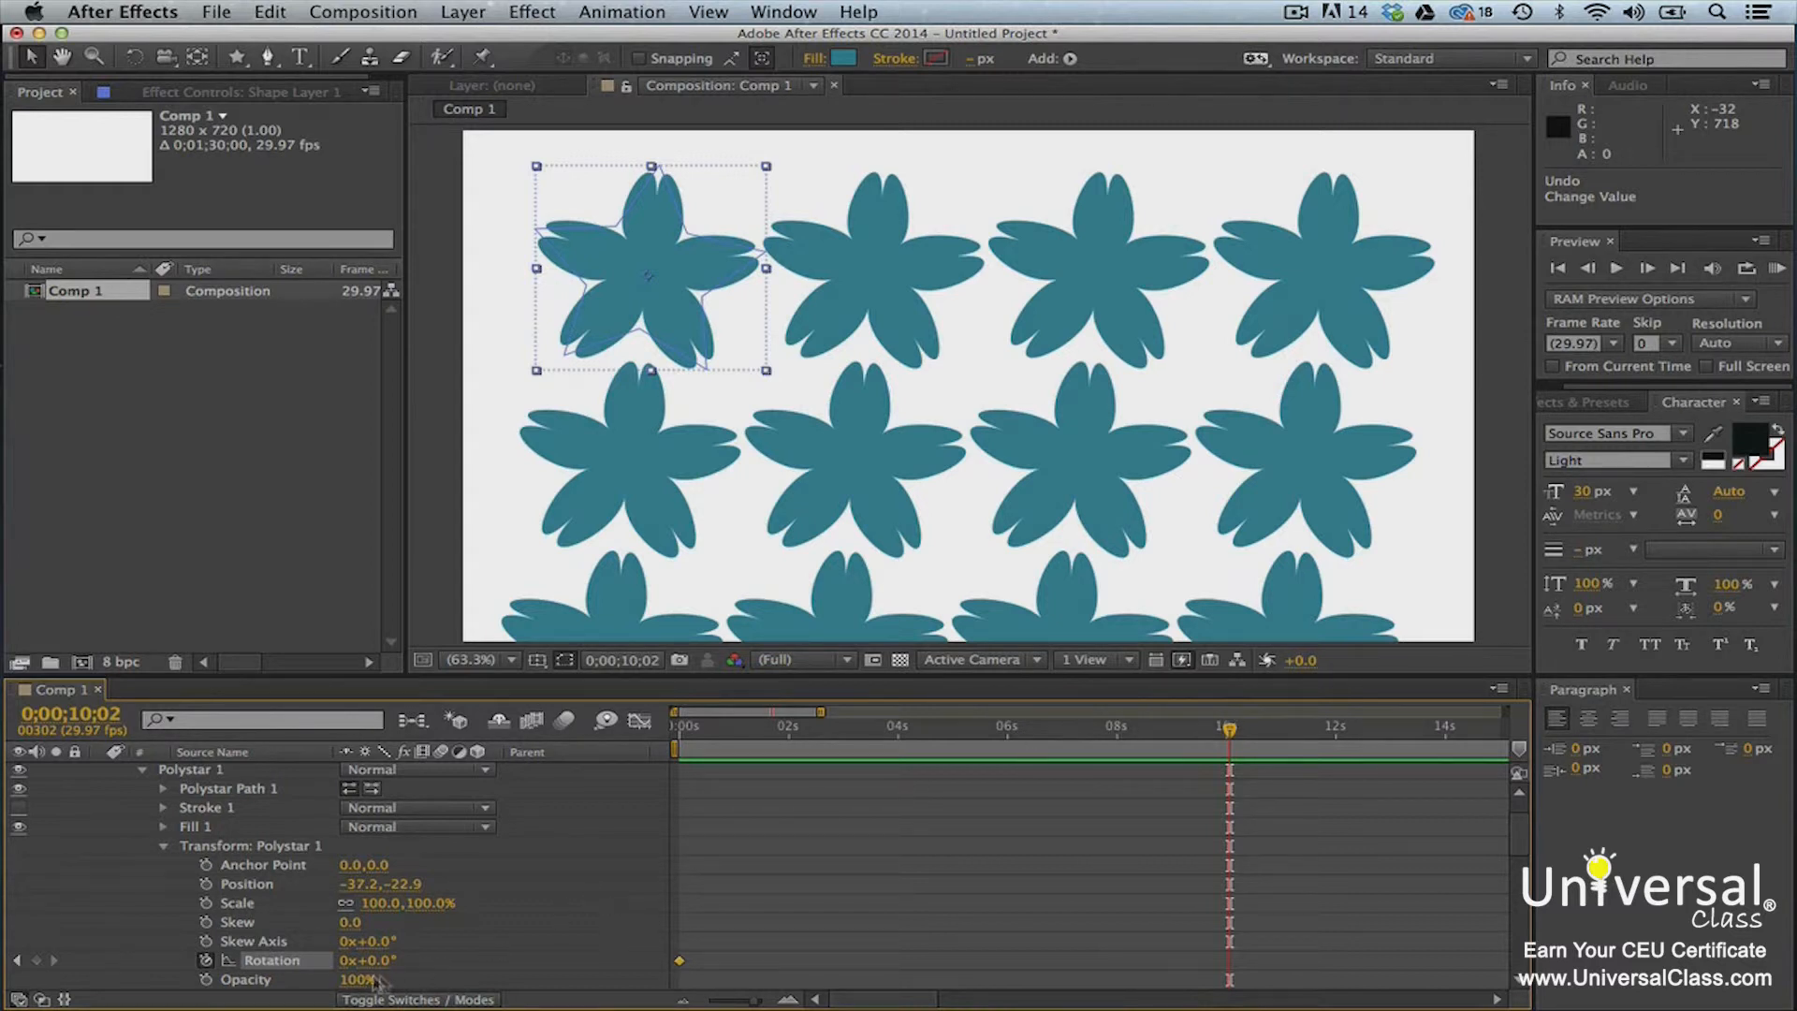
pyautogui.click(343, 960)
pyautogui.press('Return')
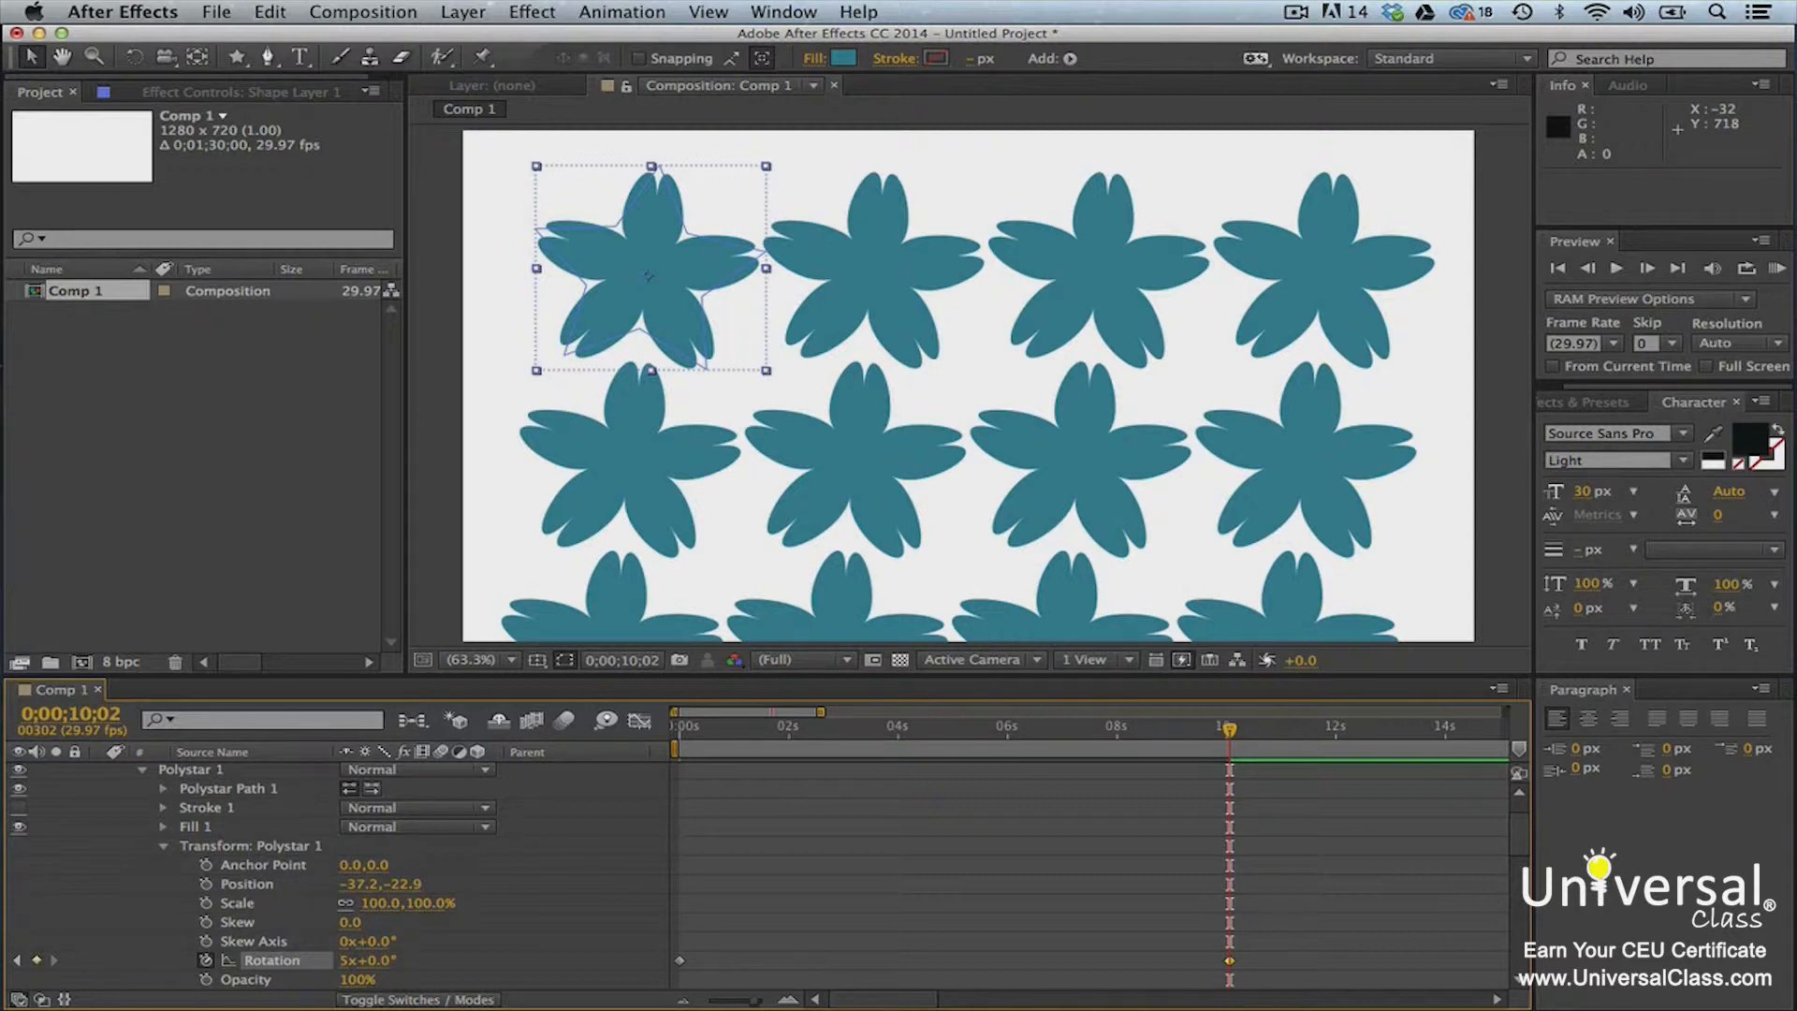
# Step: Return to the start of the composition and play a RAM preview of the rotating flowers
pyautogui.moveTo(1230, 729); pyautogui.dragTo(652, 773)
pyautogui.click(1776, 268)
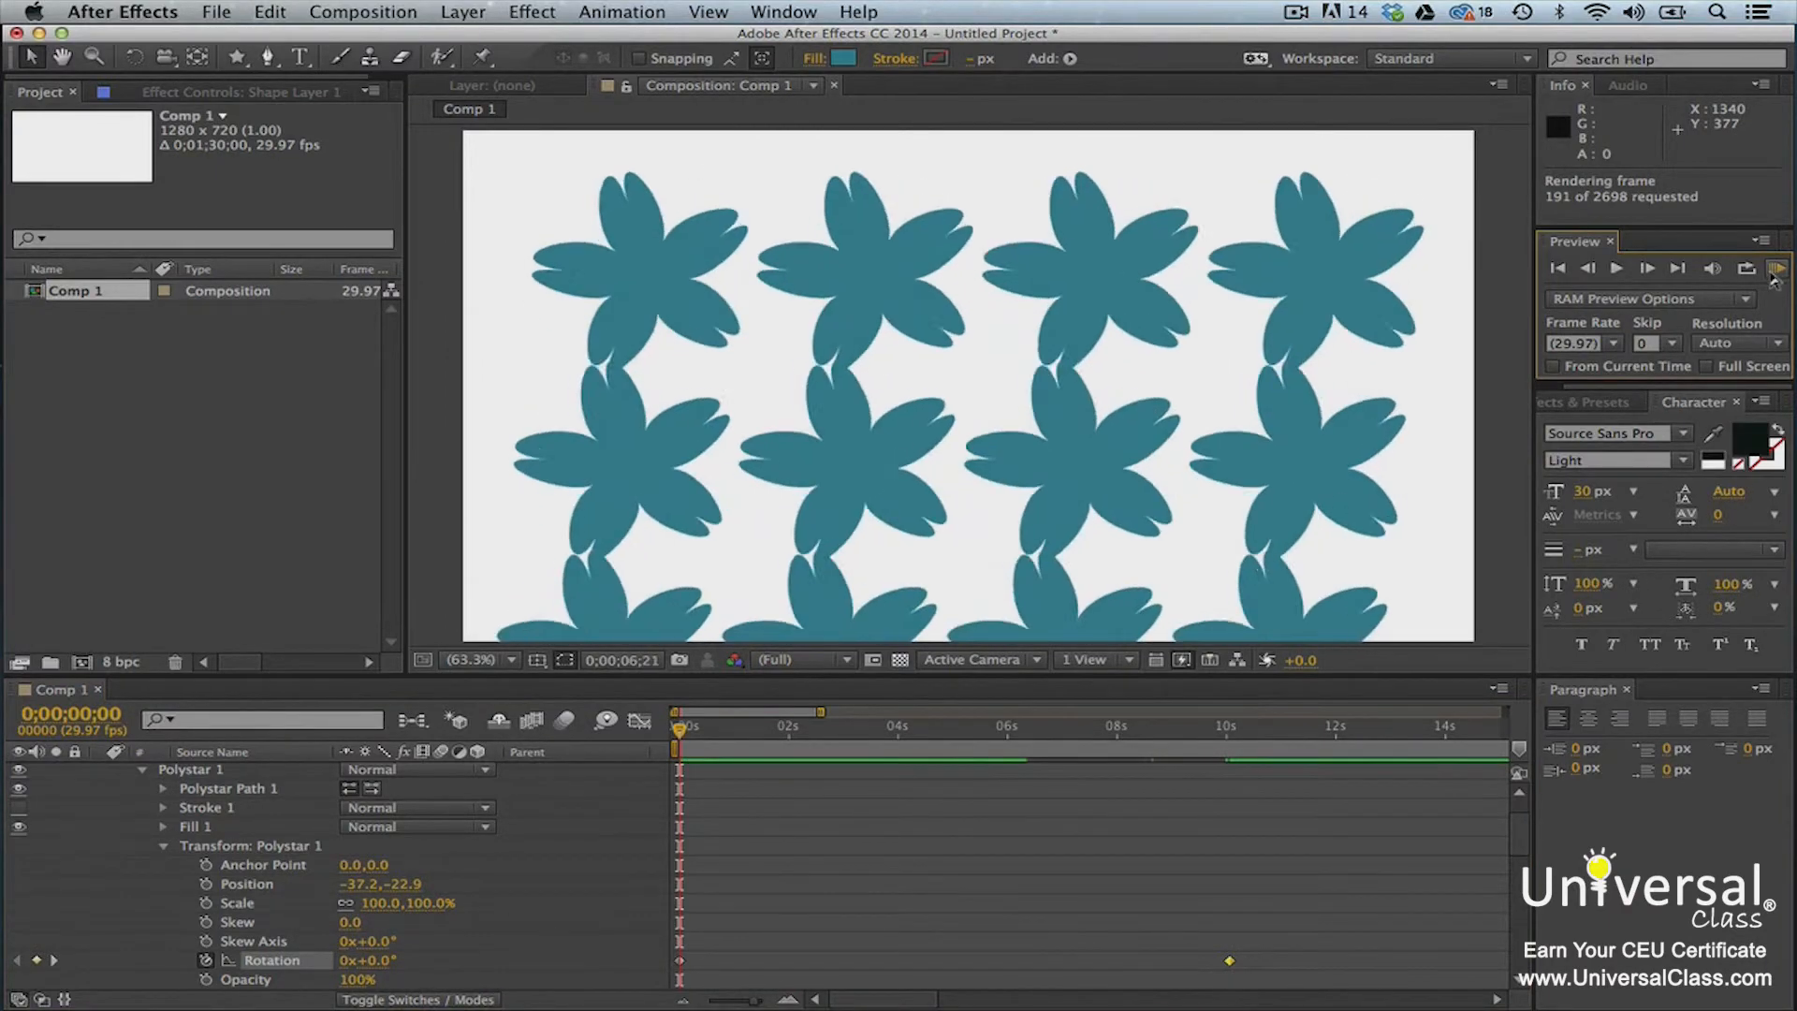
pyautogui.click(1771, 272)
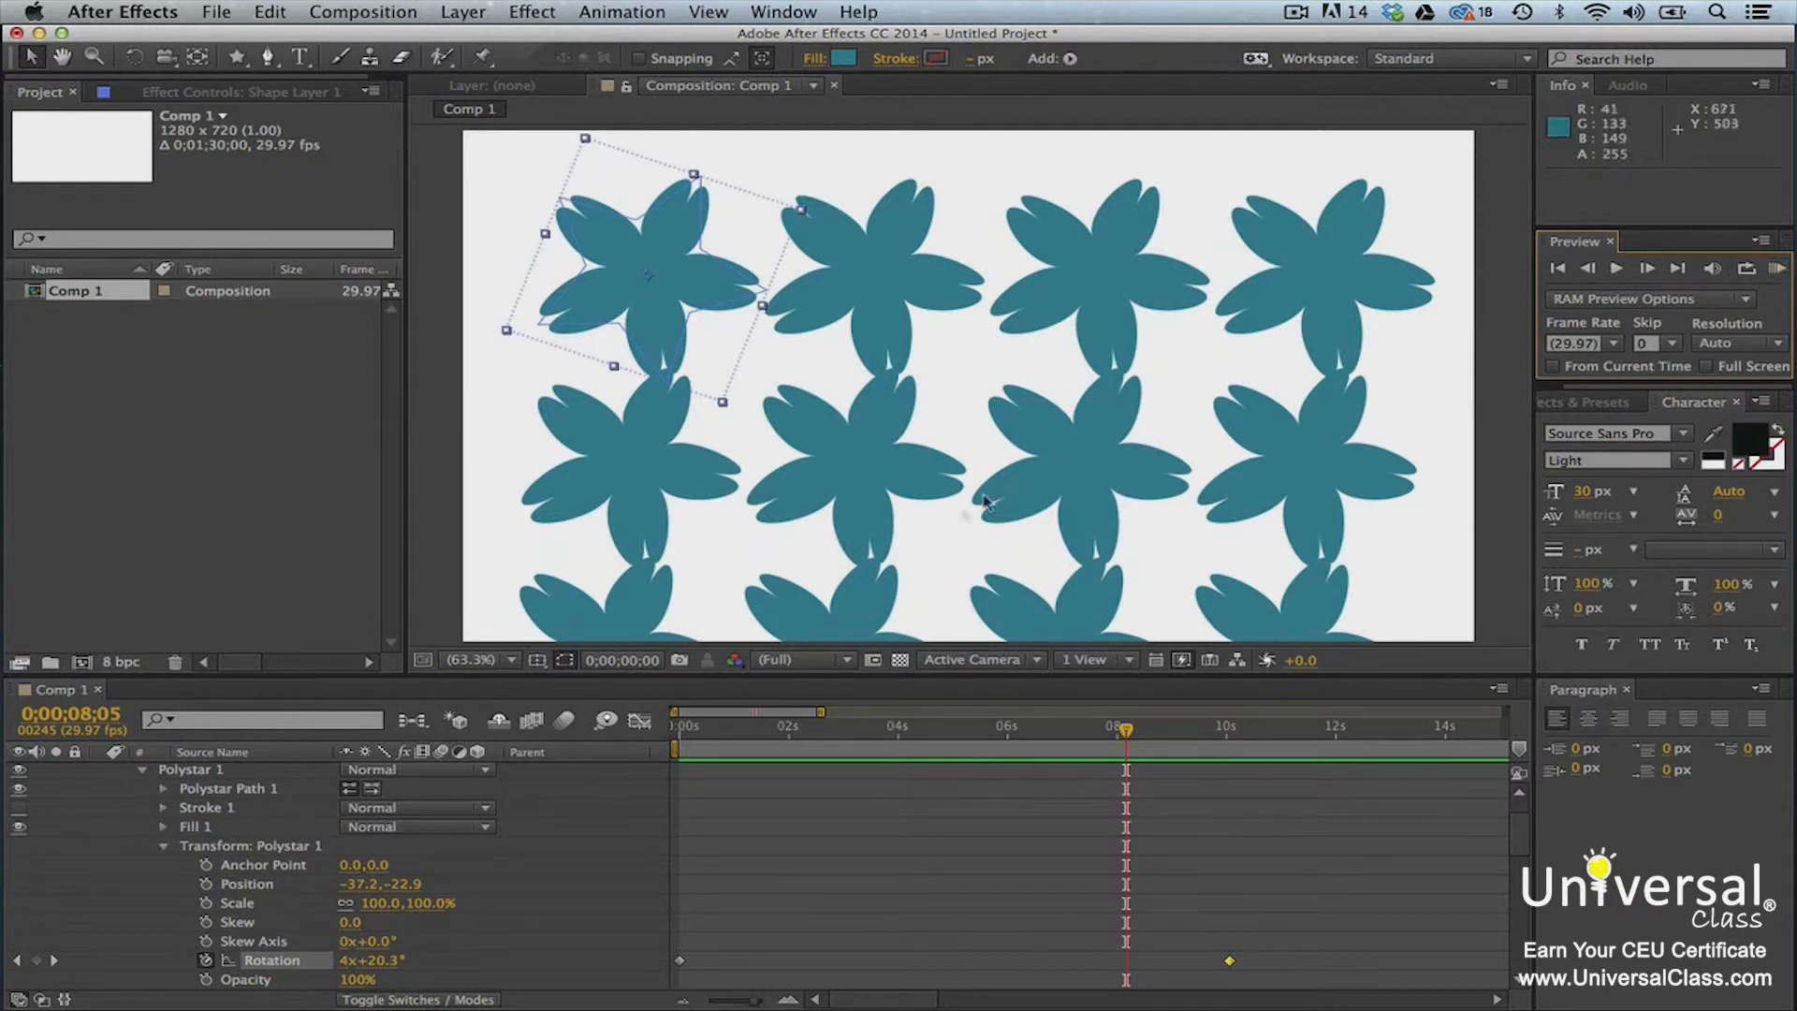
# Step: Lower Shape Layer 1's opacity at the start of the composition and move the current time to nearly 10 seconds
pyautogui.scroll(2, 412, 814)
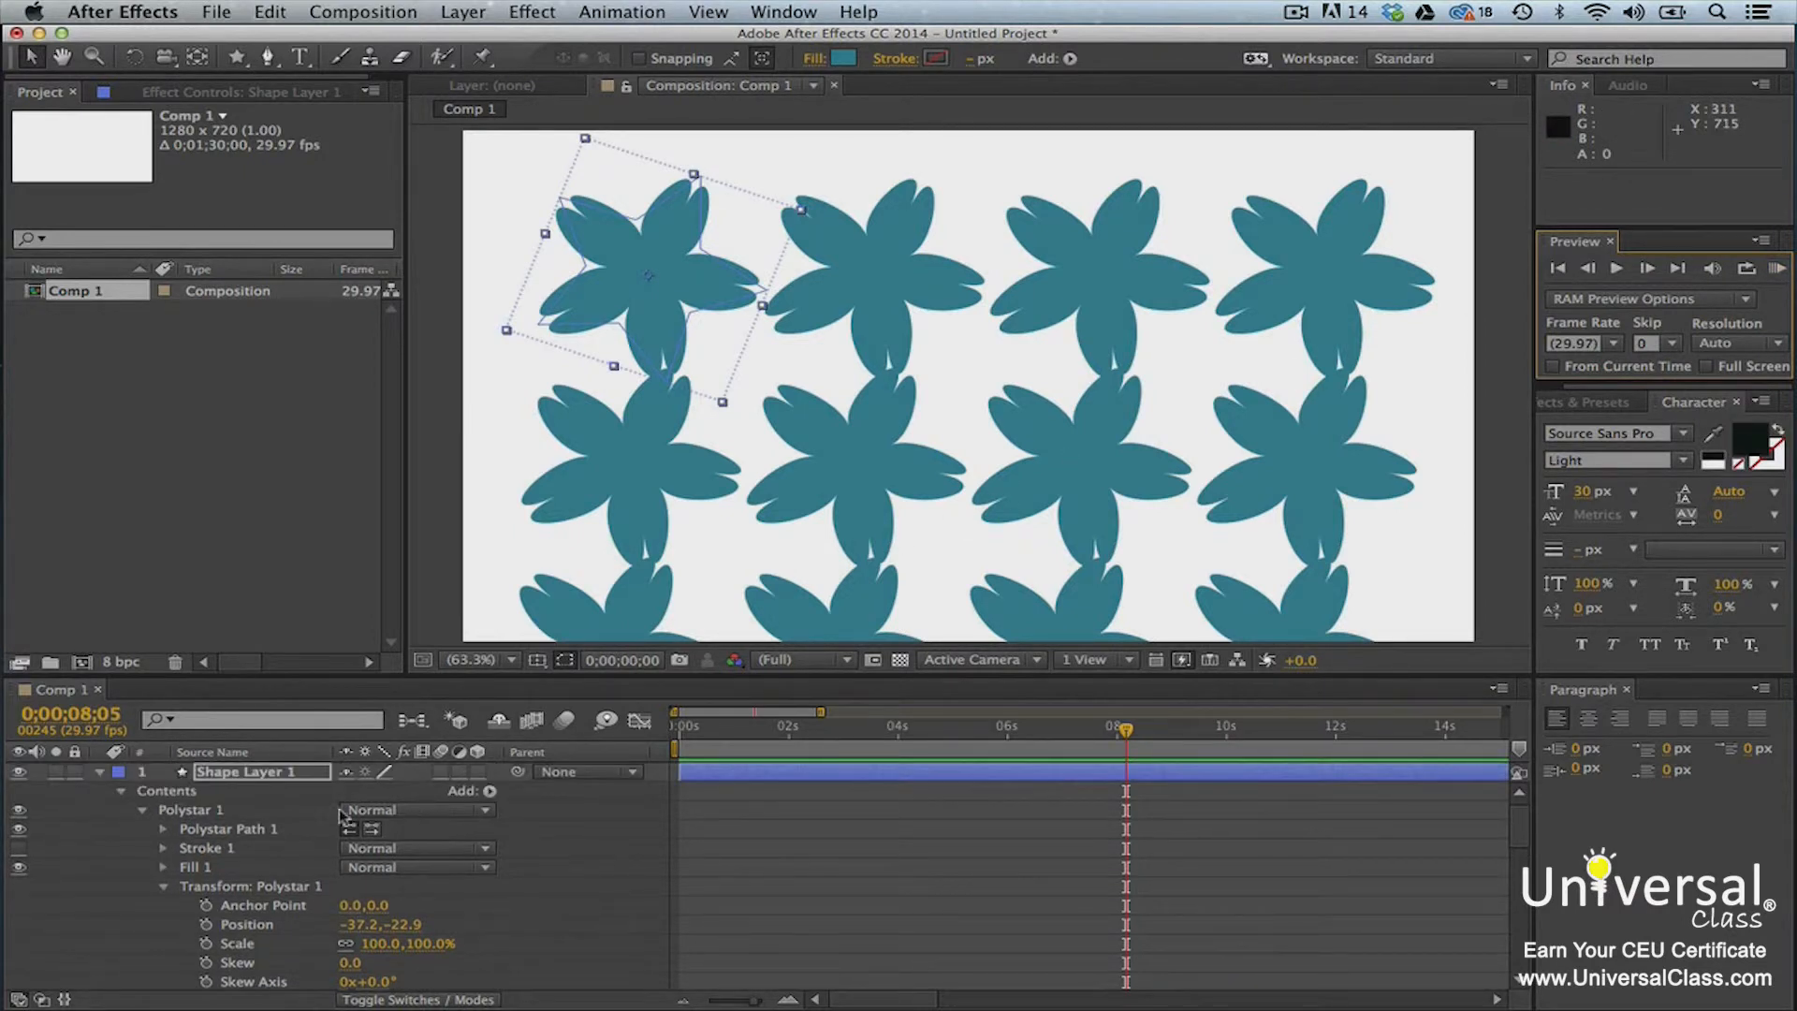
pyautogui.click(298, 775)
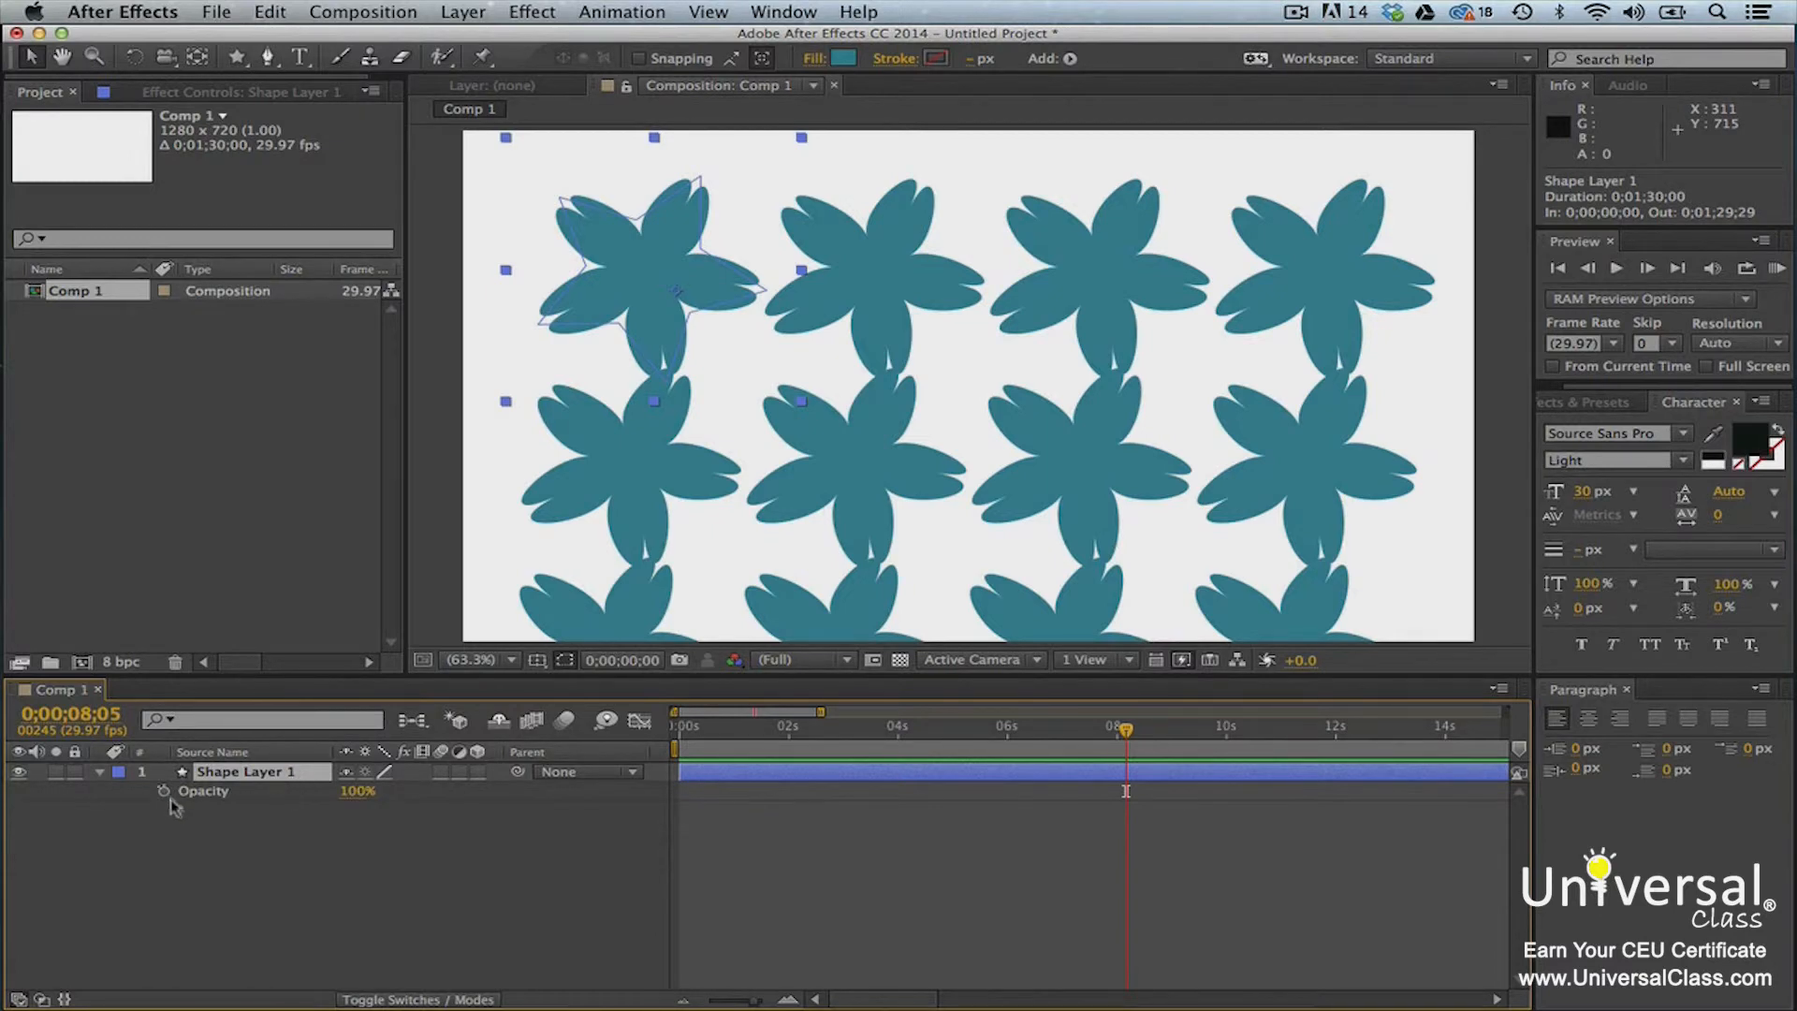
pyautogui.moveTo(1126, 729); pyautogui.dragTo(679, 729)
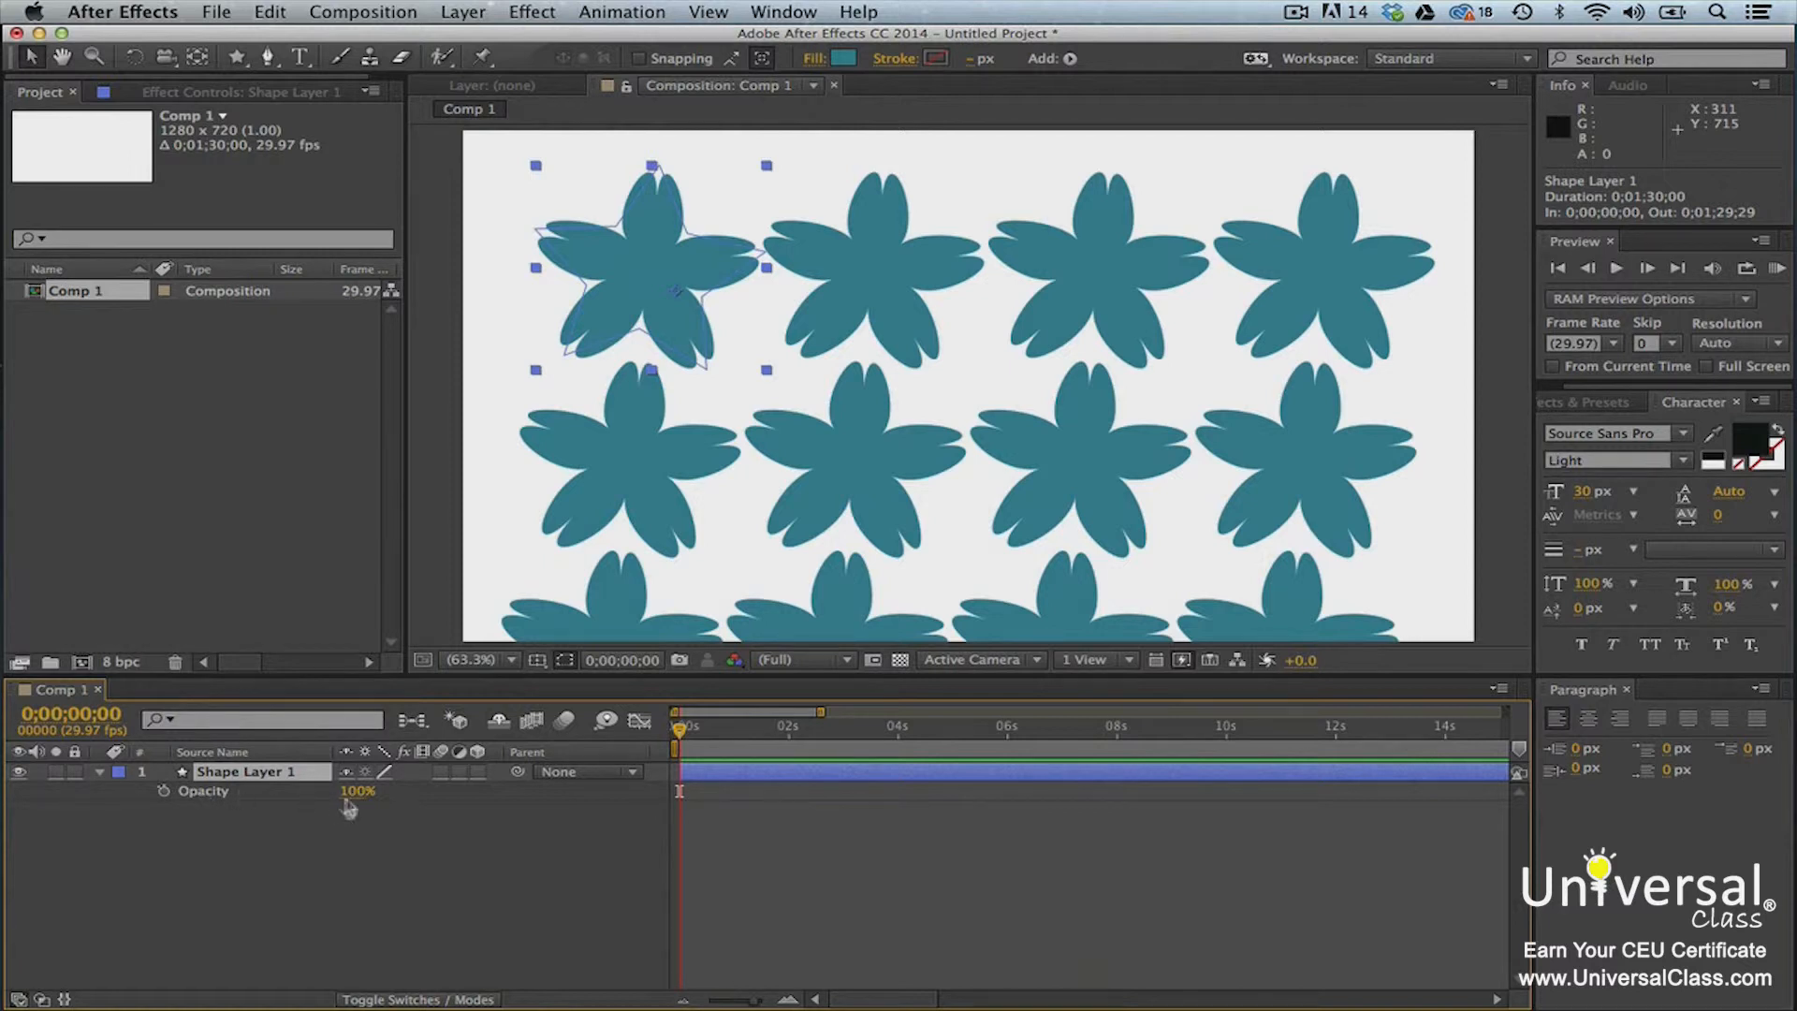
pyautogui.moveTo(357, 791); pyautogui.dragTo(277, 790)
pyautogui.click(636, 868)
pyautogui.moveTo(680, 729); pyautogui.dragTo(1210, 773)
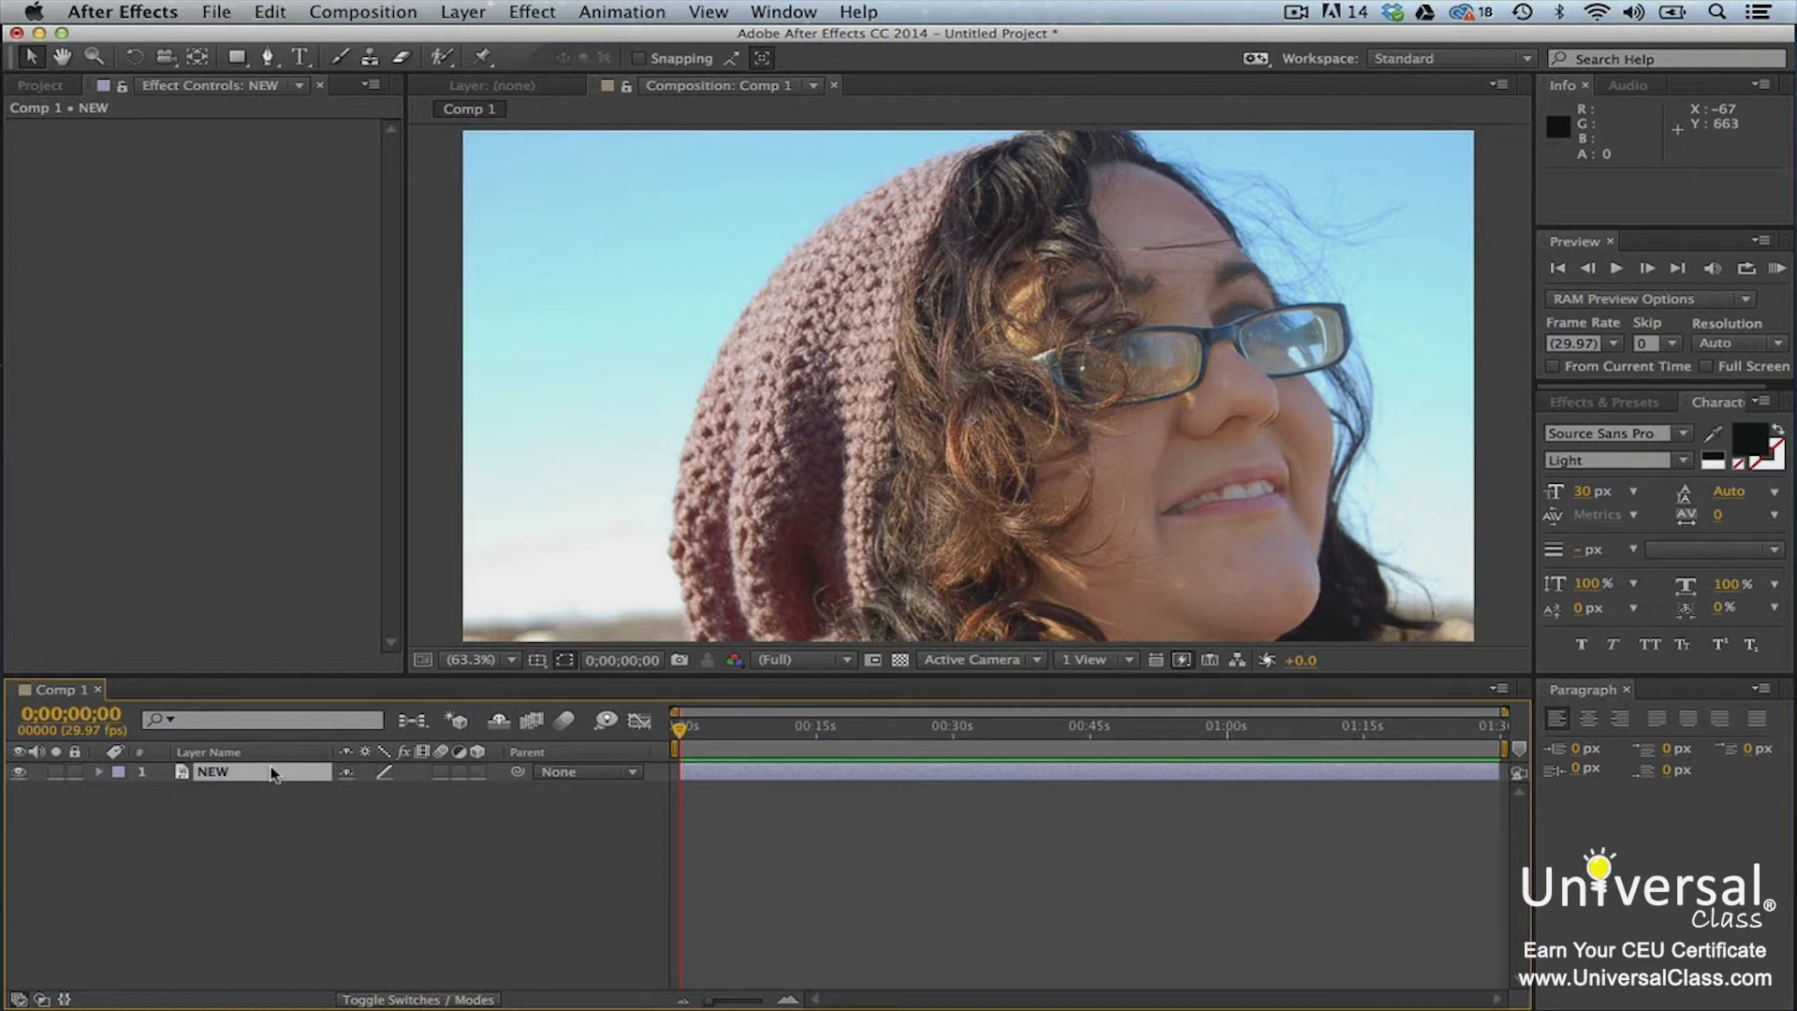
# Step: Apply the Stylize Cartoon effect to the NEW photo layer
pyautogui.click(531, 11)
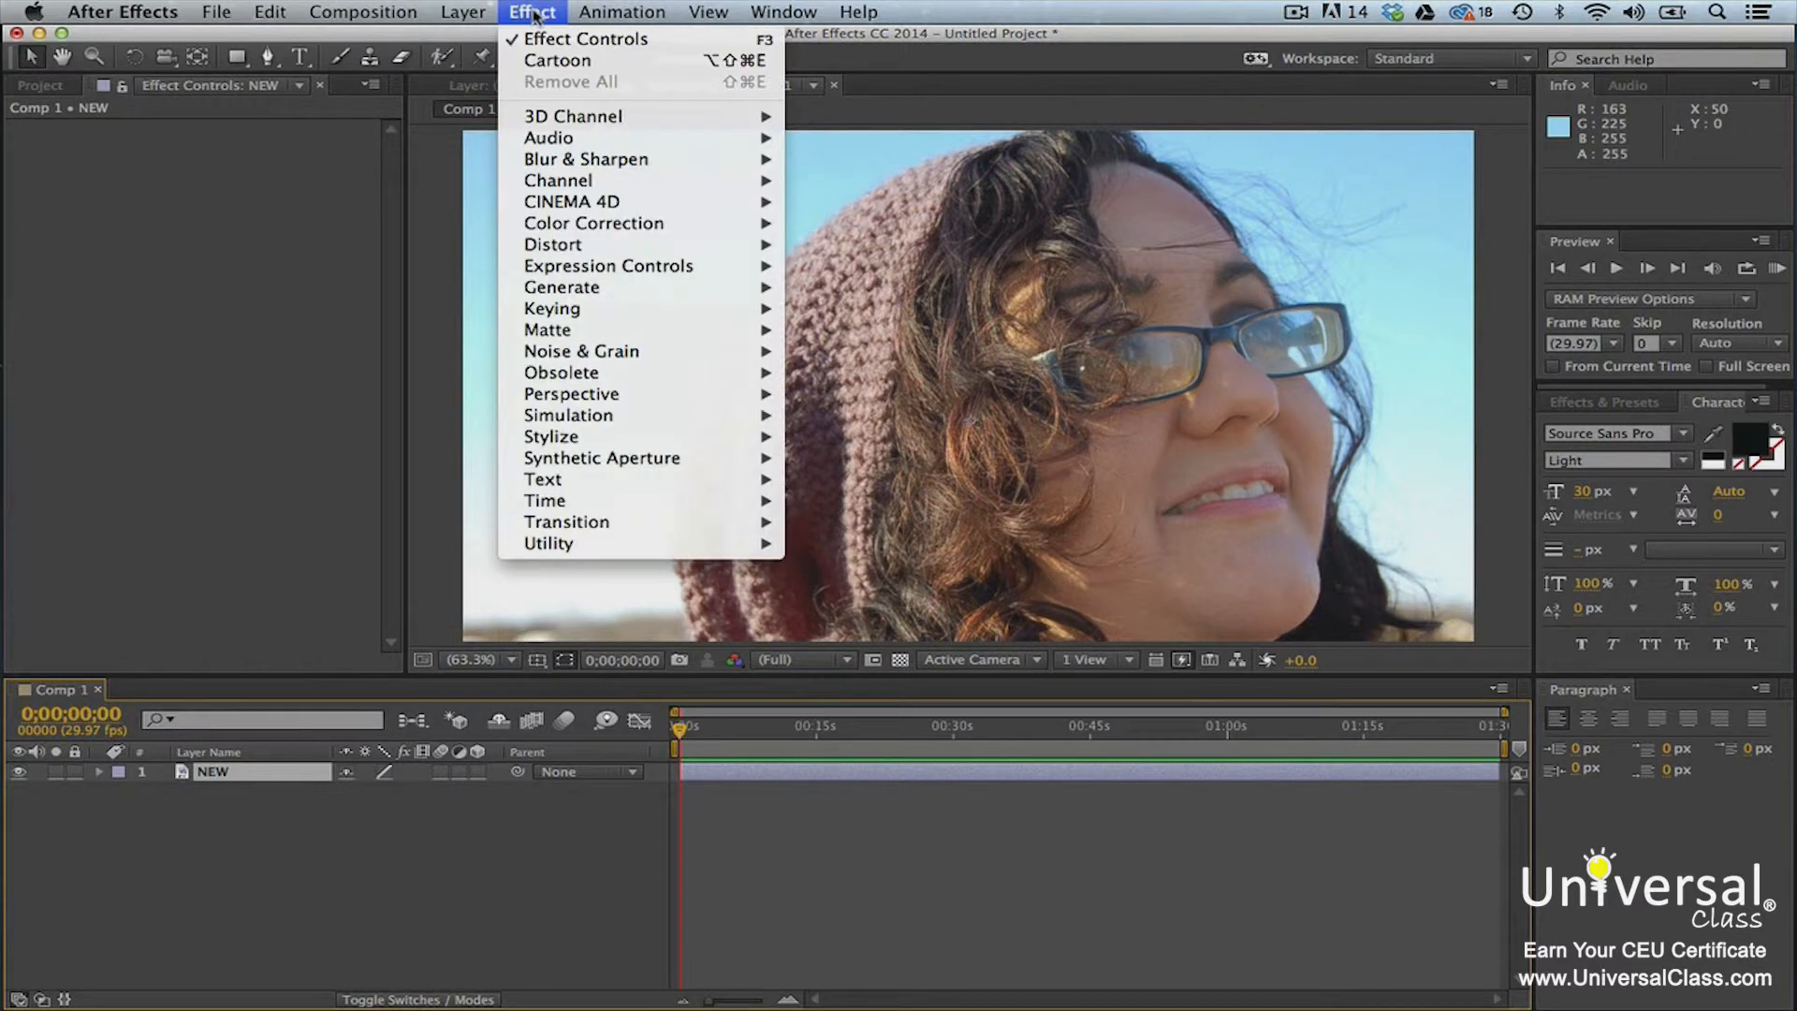
pyautogui.moveTo(599, 436)
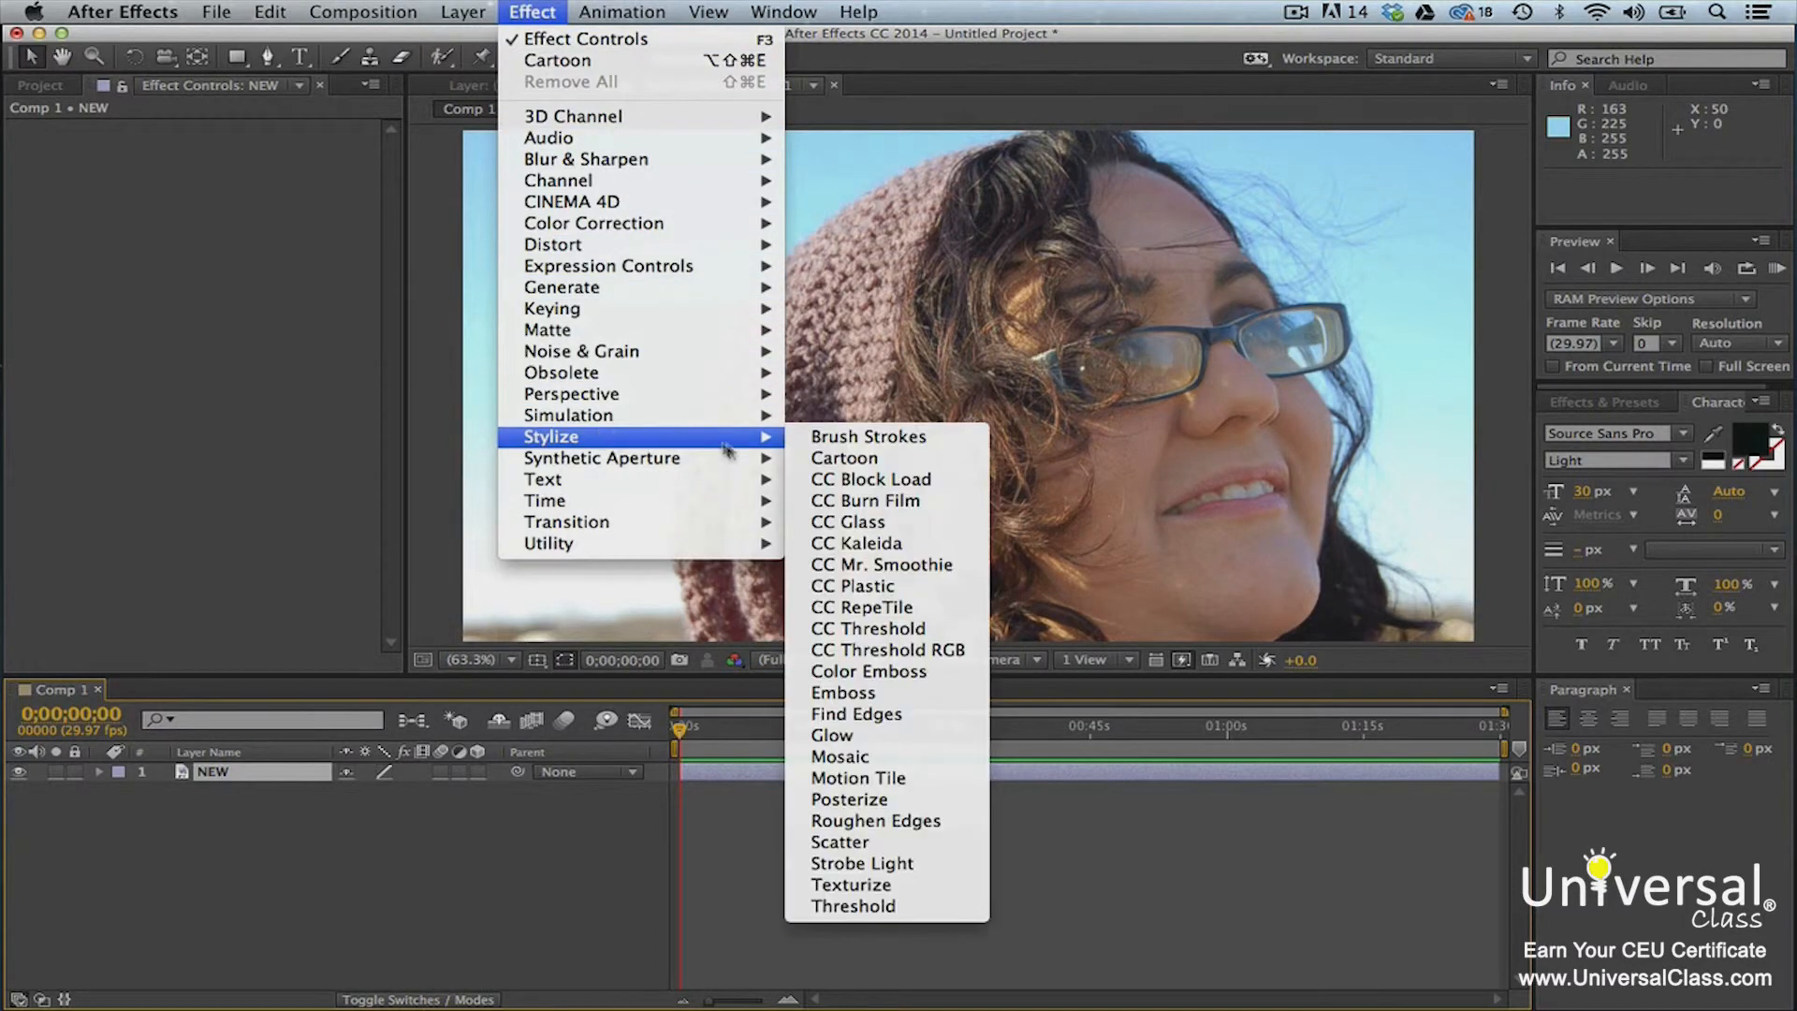
pyautogui.click(829, 459)
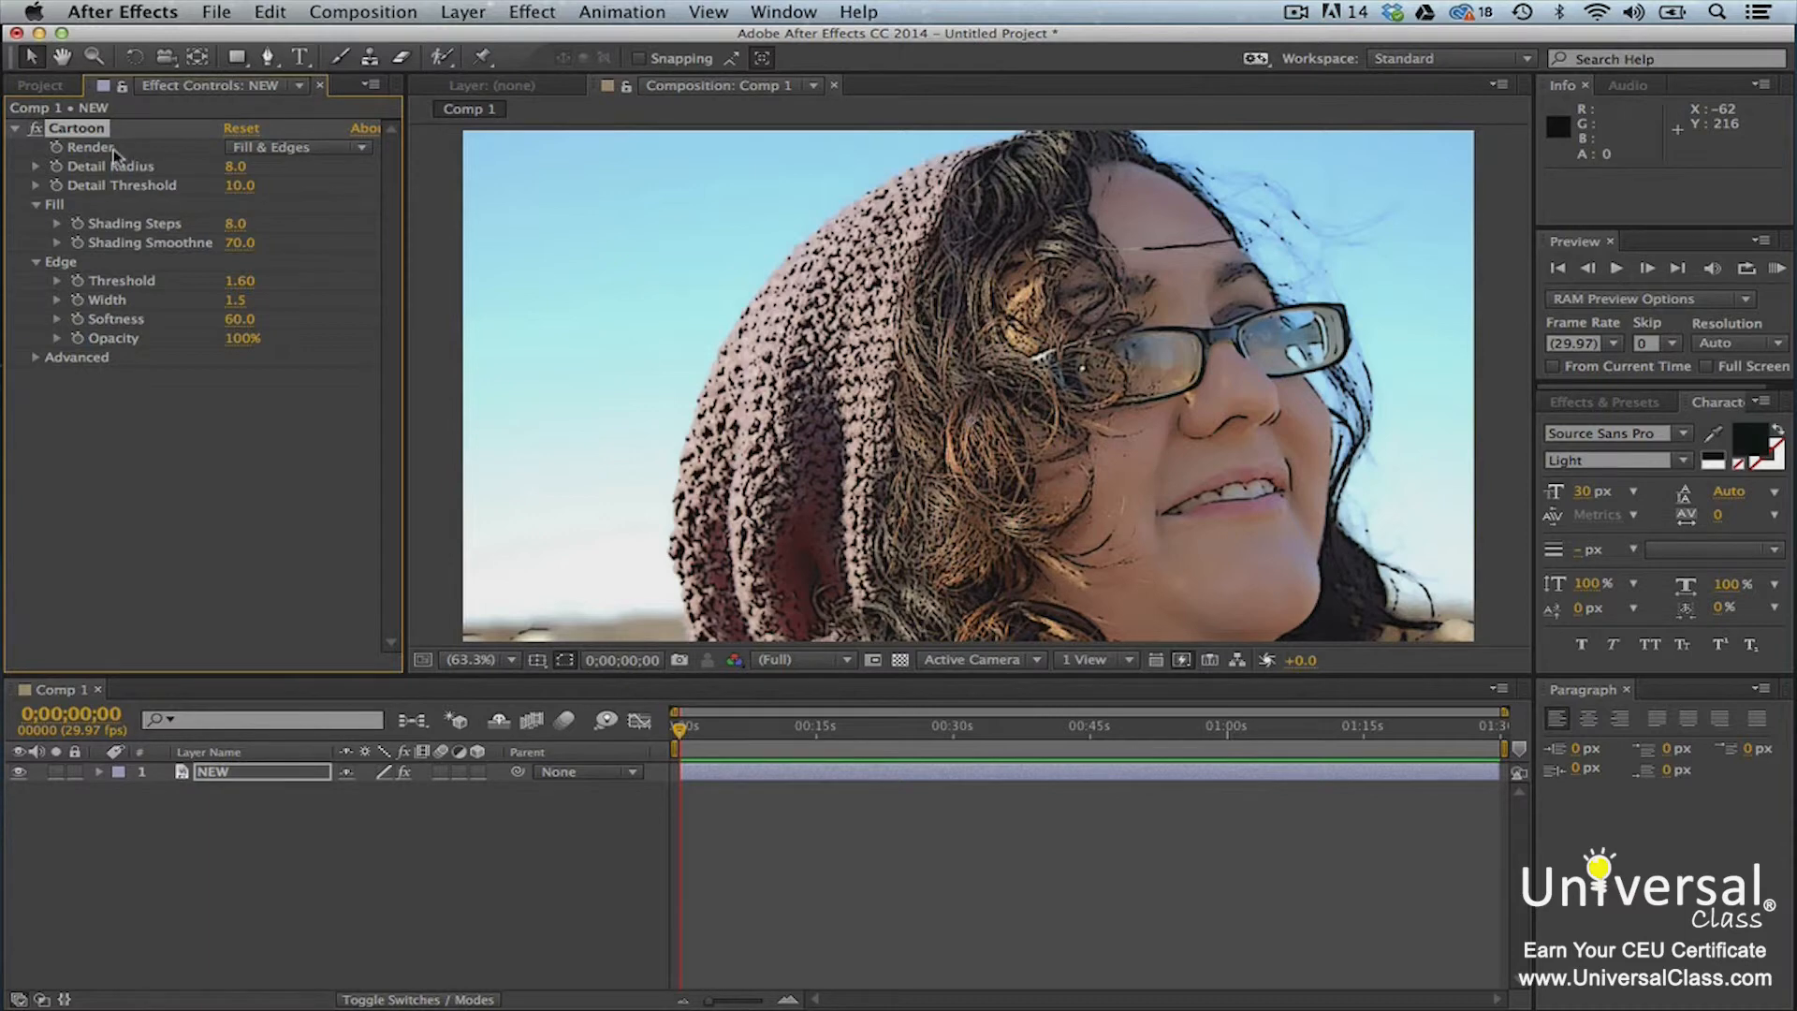
# Step: Render the Cartoon effect as Fill with detail radius 8.8, detail threshold 11.8, shading steps 15.4 and shading smoothness 78.4
pyautogui.click(344, 148)
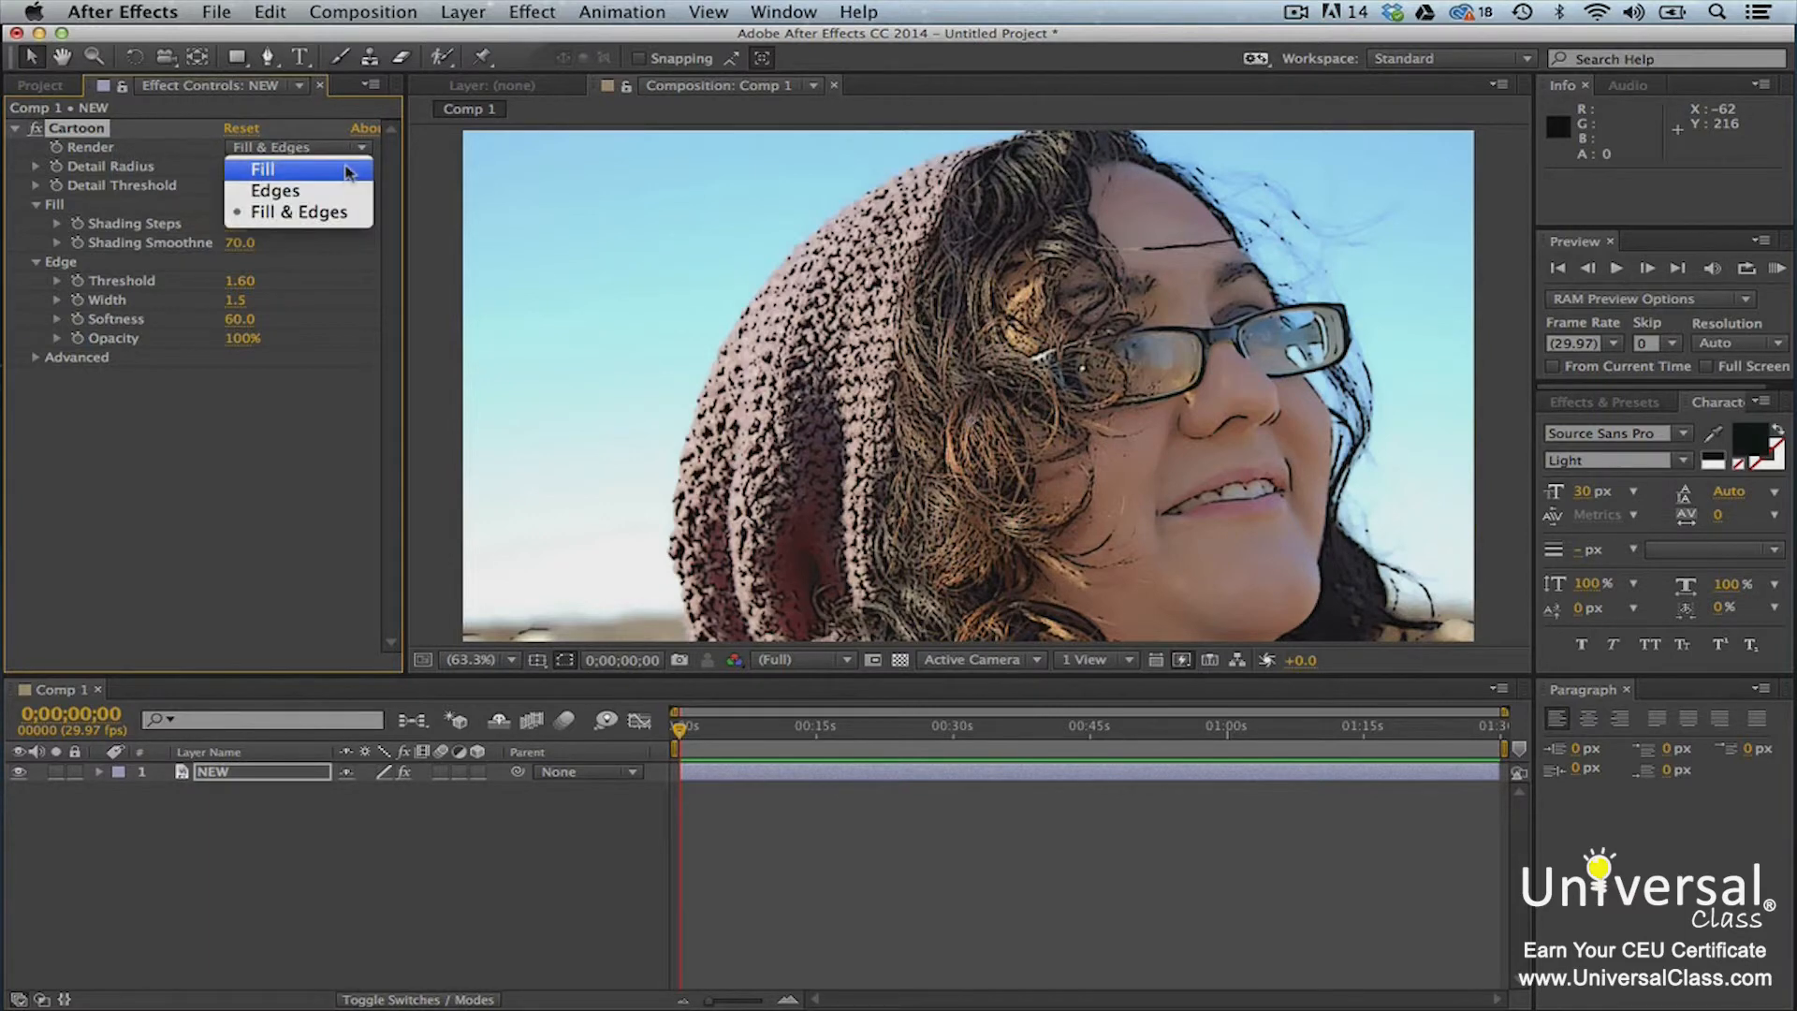
pyautogui.click(345, 171)
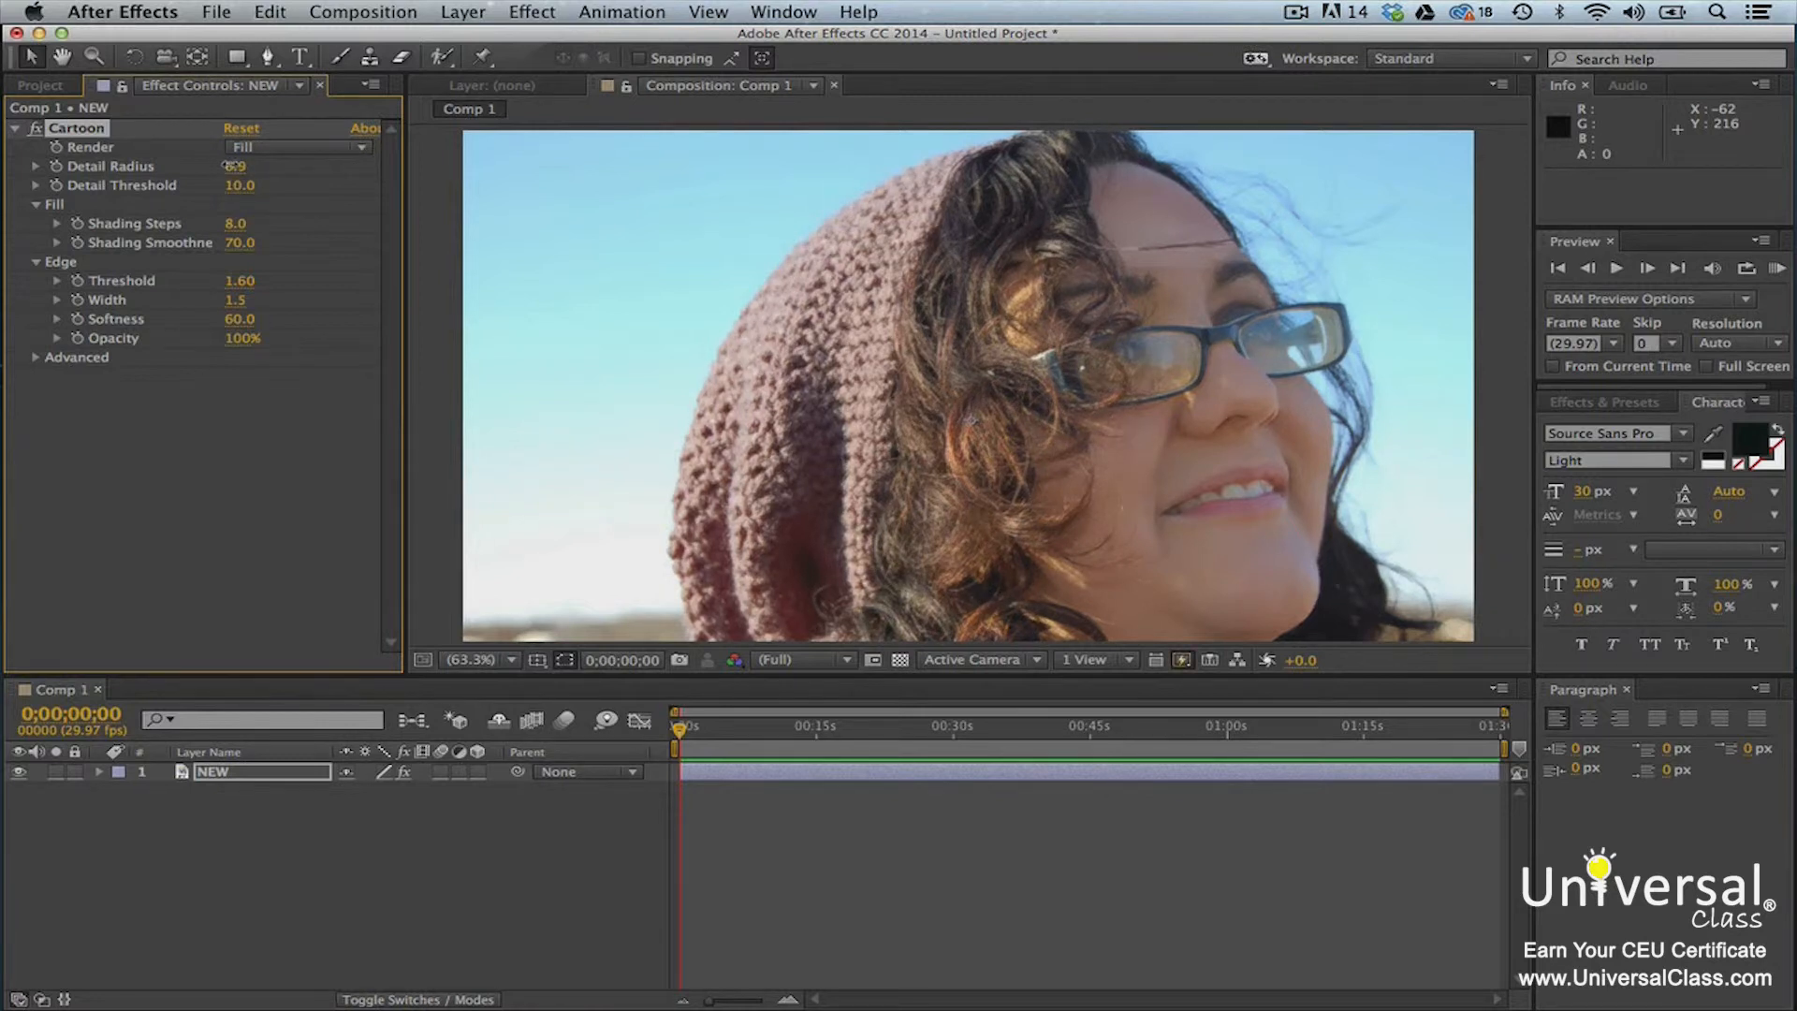
pyautogui.moveTo(248, 167); pyautogui.dragTo(269, 186)
pyautogui.moveTo(237, 224); pyautogui.dragTo(314, 255)
# Step: Render the Cartoon effect as Edges with edge threshold 1.39, width 1.4, softness 48.0 and opacity 82%
pyautogui.click(348, 148)
pyautogui.click(346, 192)
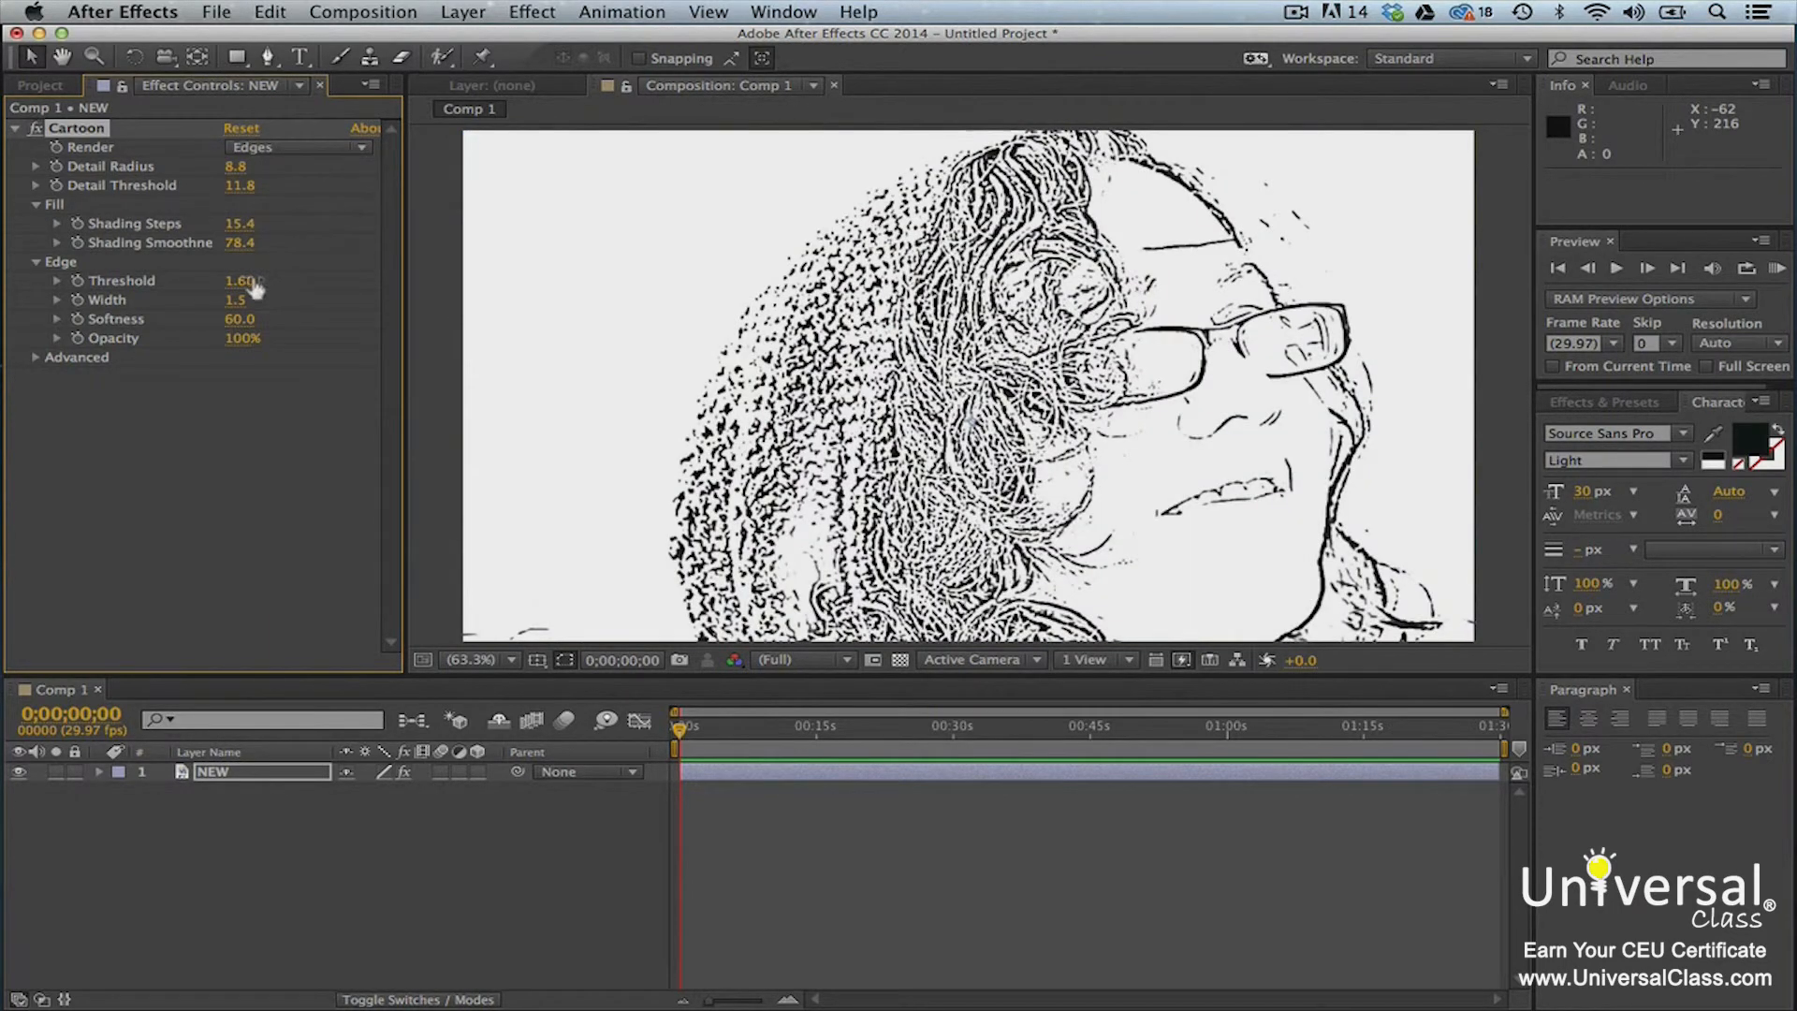
pyautogui.moveTo(239, 281); pyautogui.dragTo(225, 283)
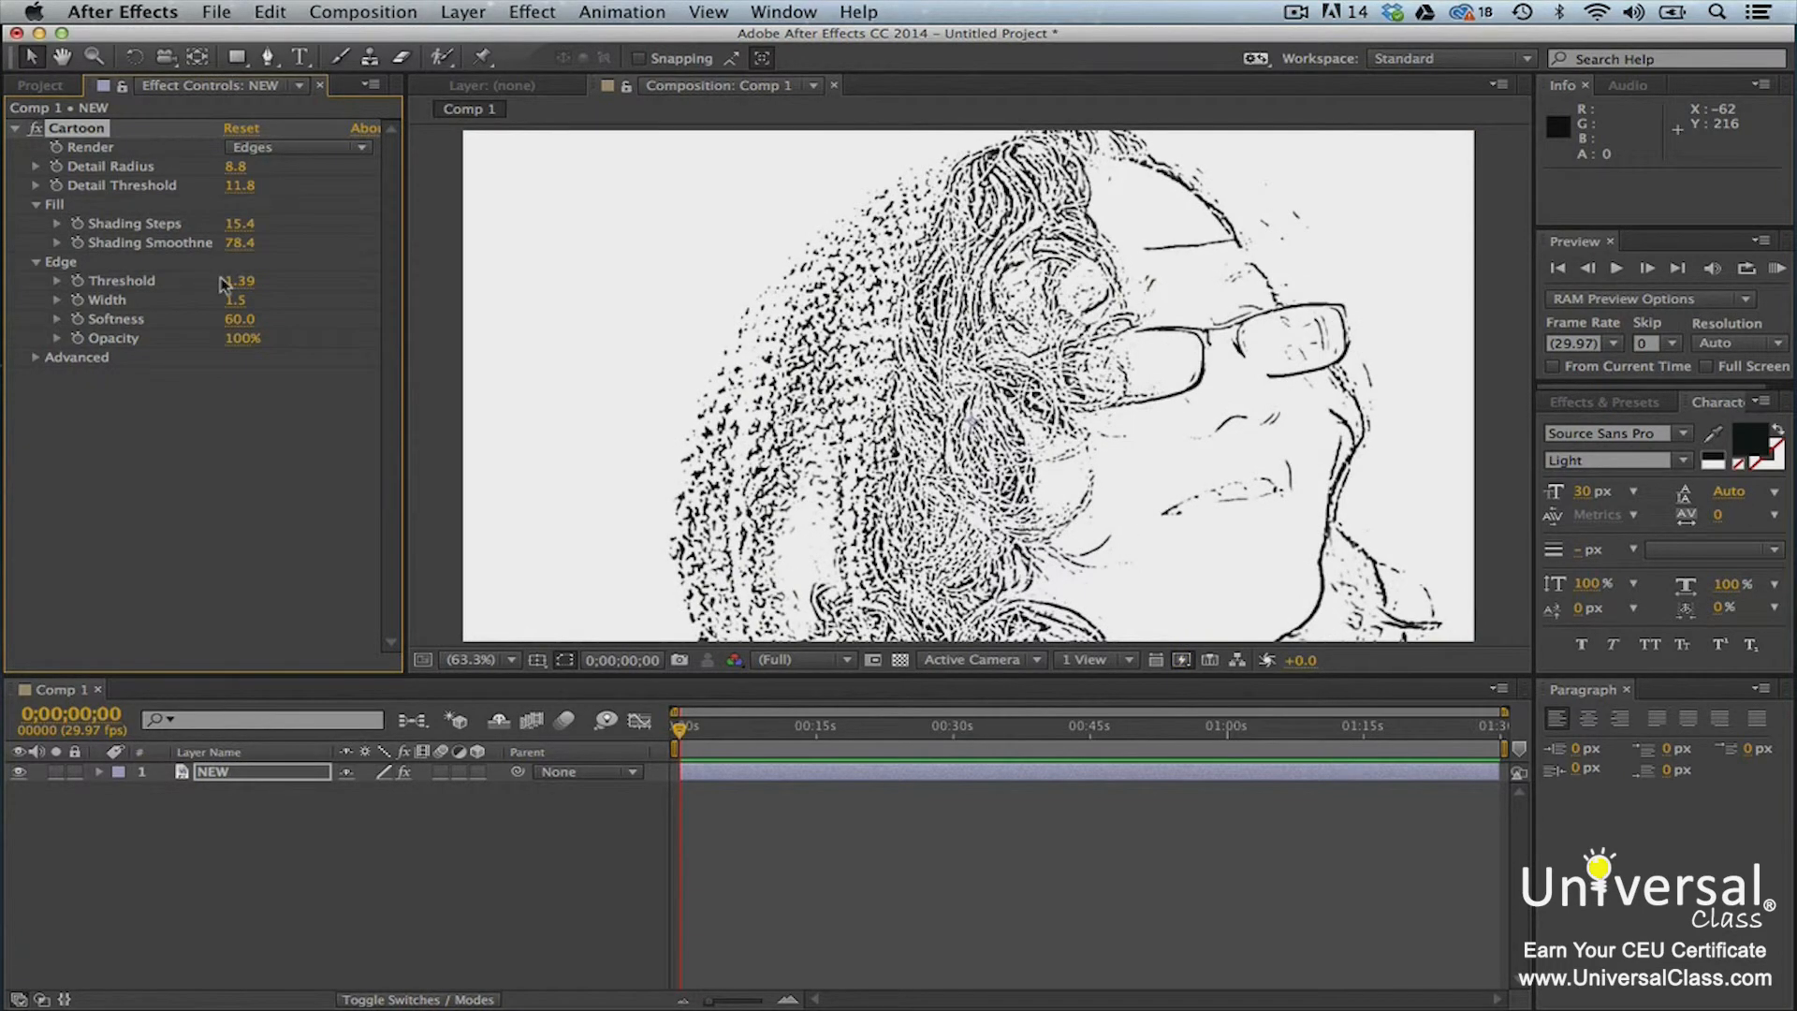
pyautogui.moveTo(232, 299)
pyautogui.mouseDown()
pyautogui.moveTo(217, 336)
pyautogui.moveTo(269, 323)
pyautogui.mouseUp()
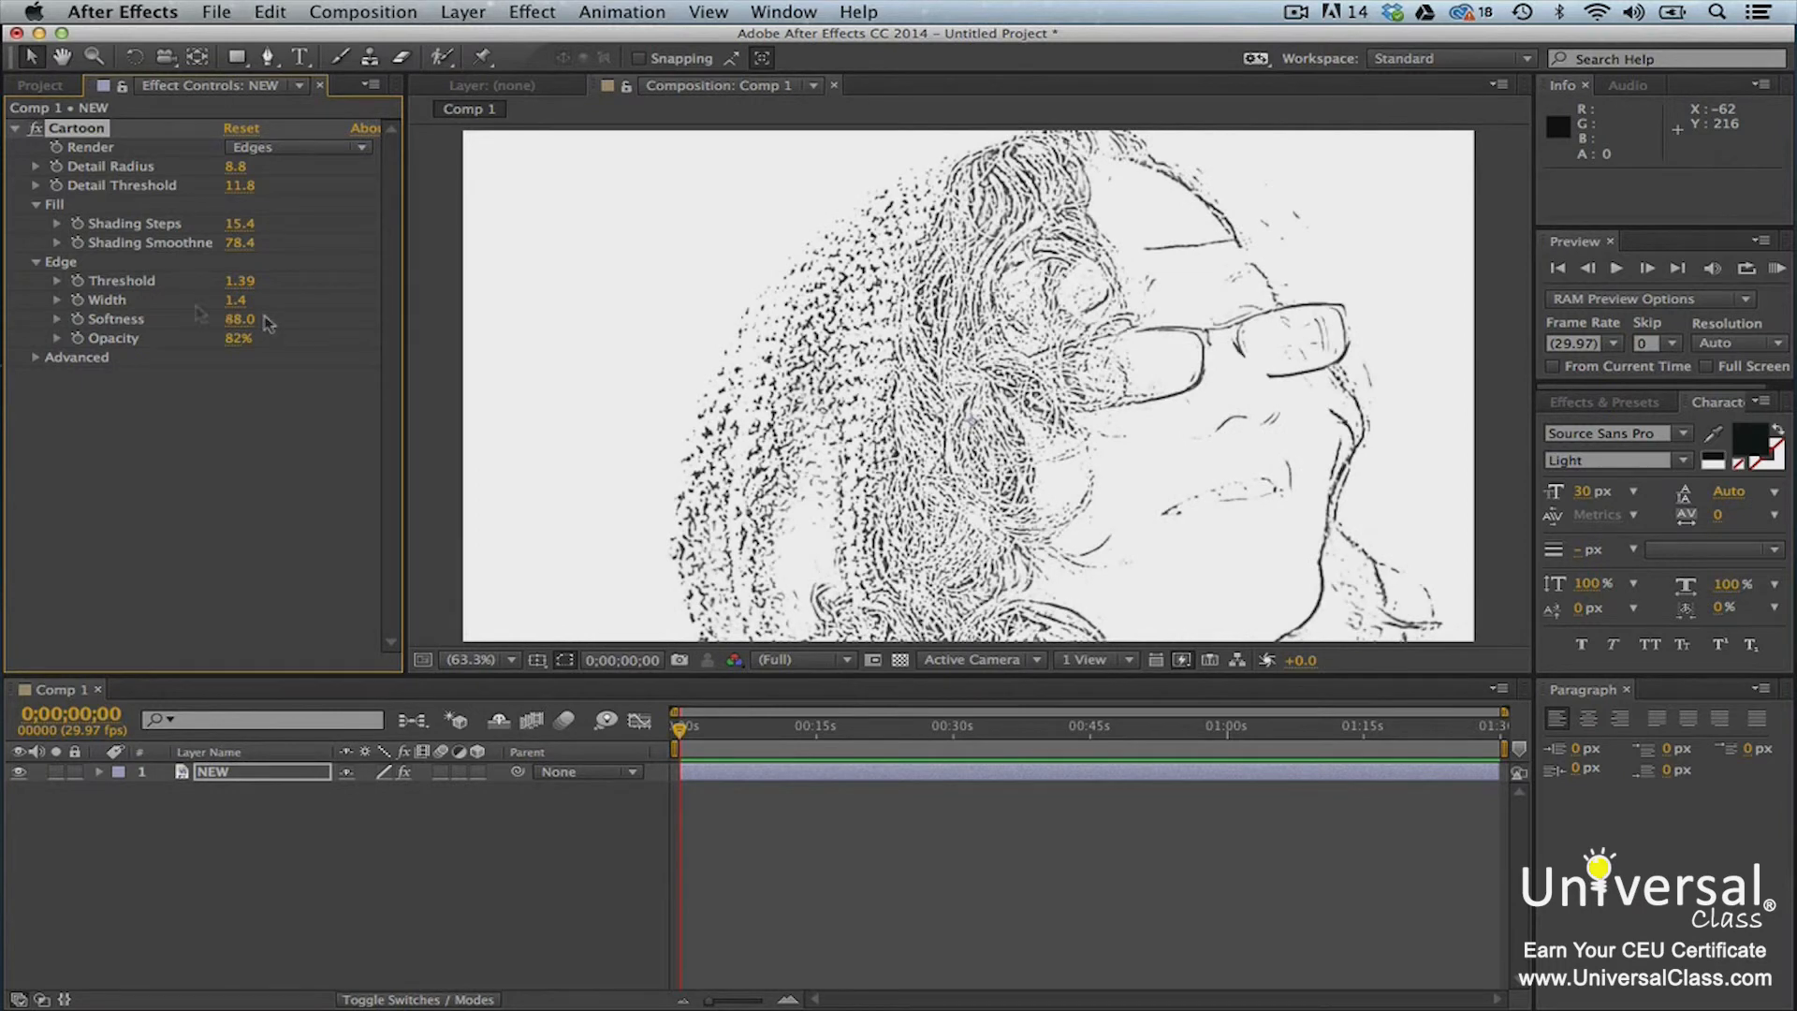
# Step: Render the Cartoon effect as Fill & Edges and adjust its advanced edge settings, starting with Edge Enhancement
pyautogui.click(353, 148)
pyautogui.click(339, 214)
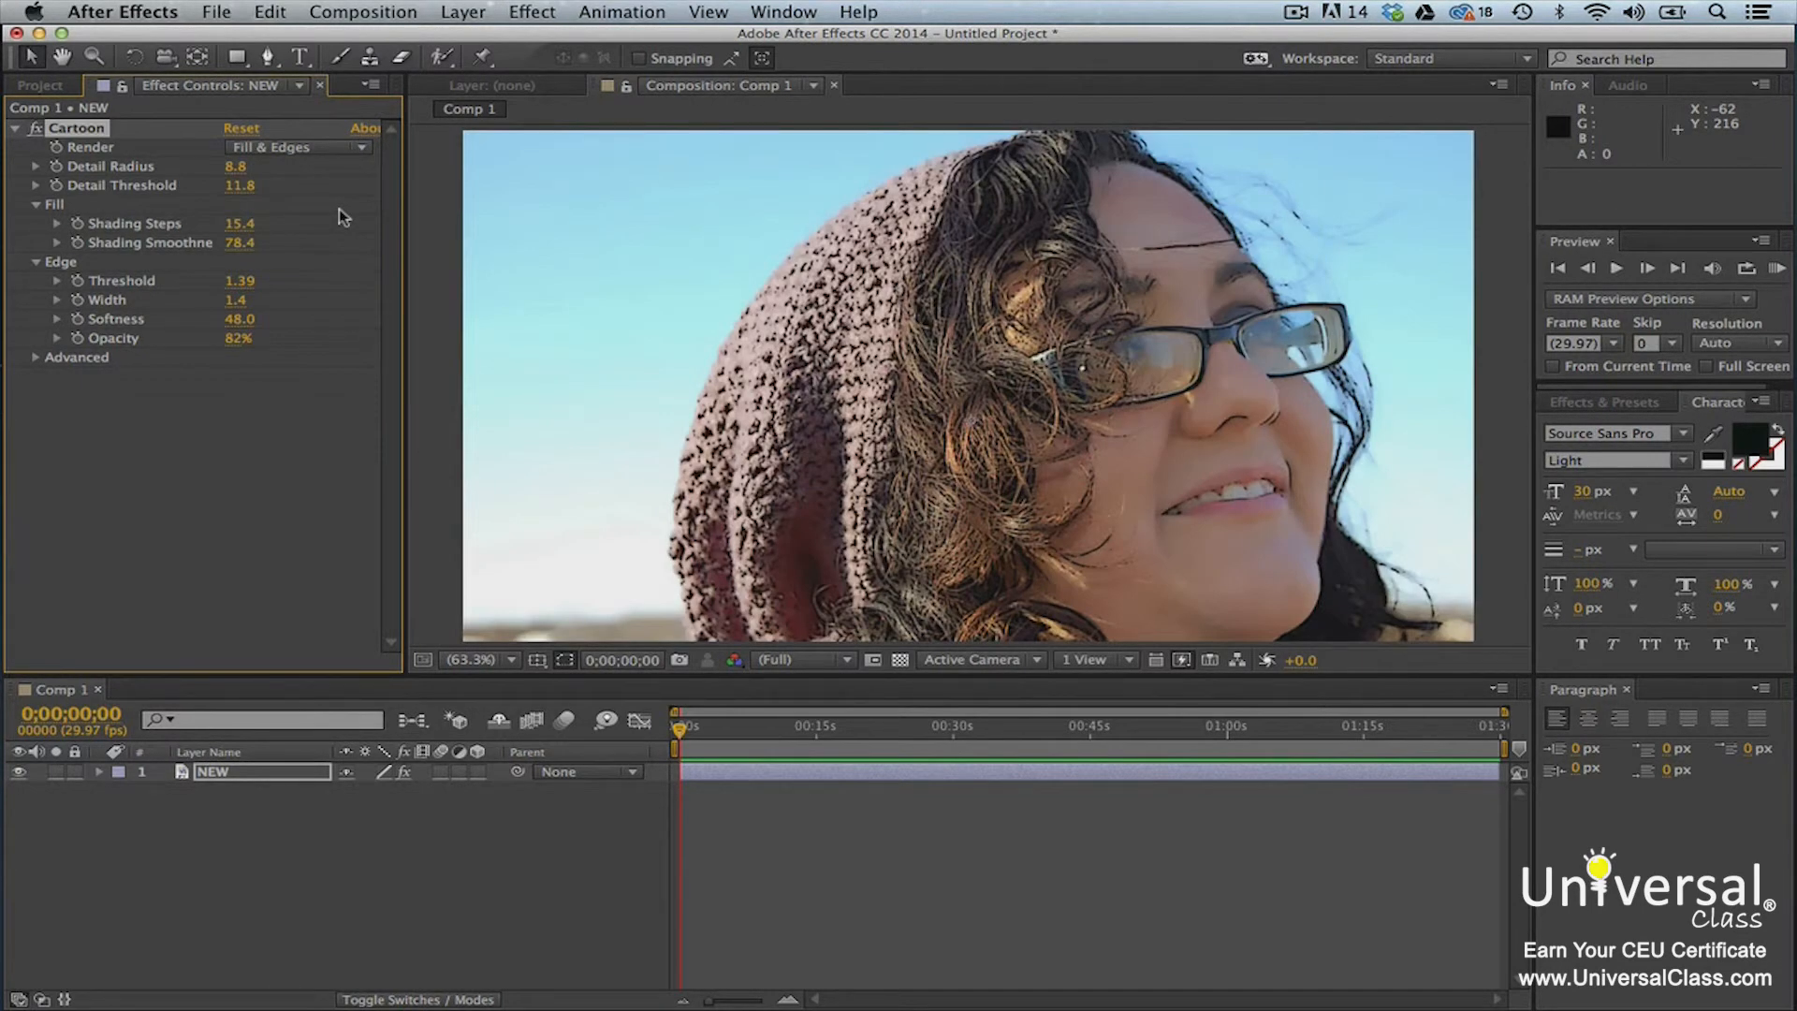
pyautogui.click(37, 358)
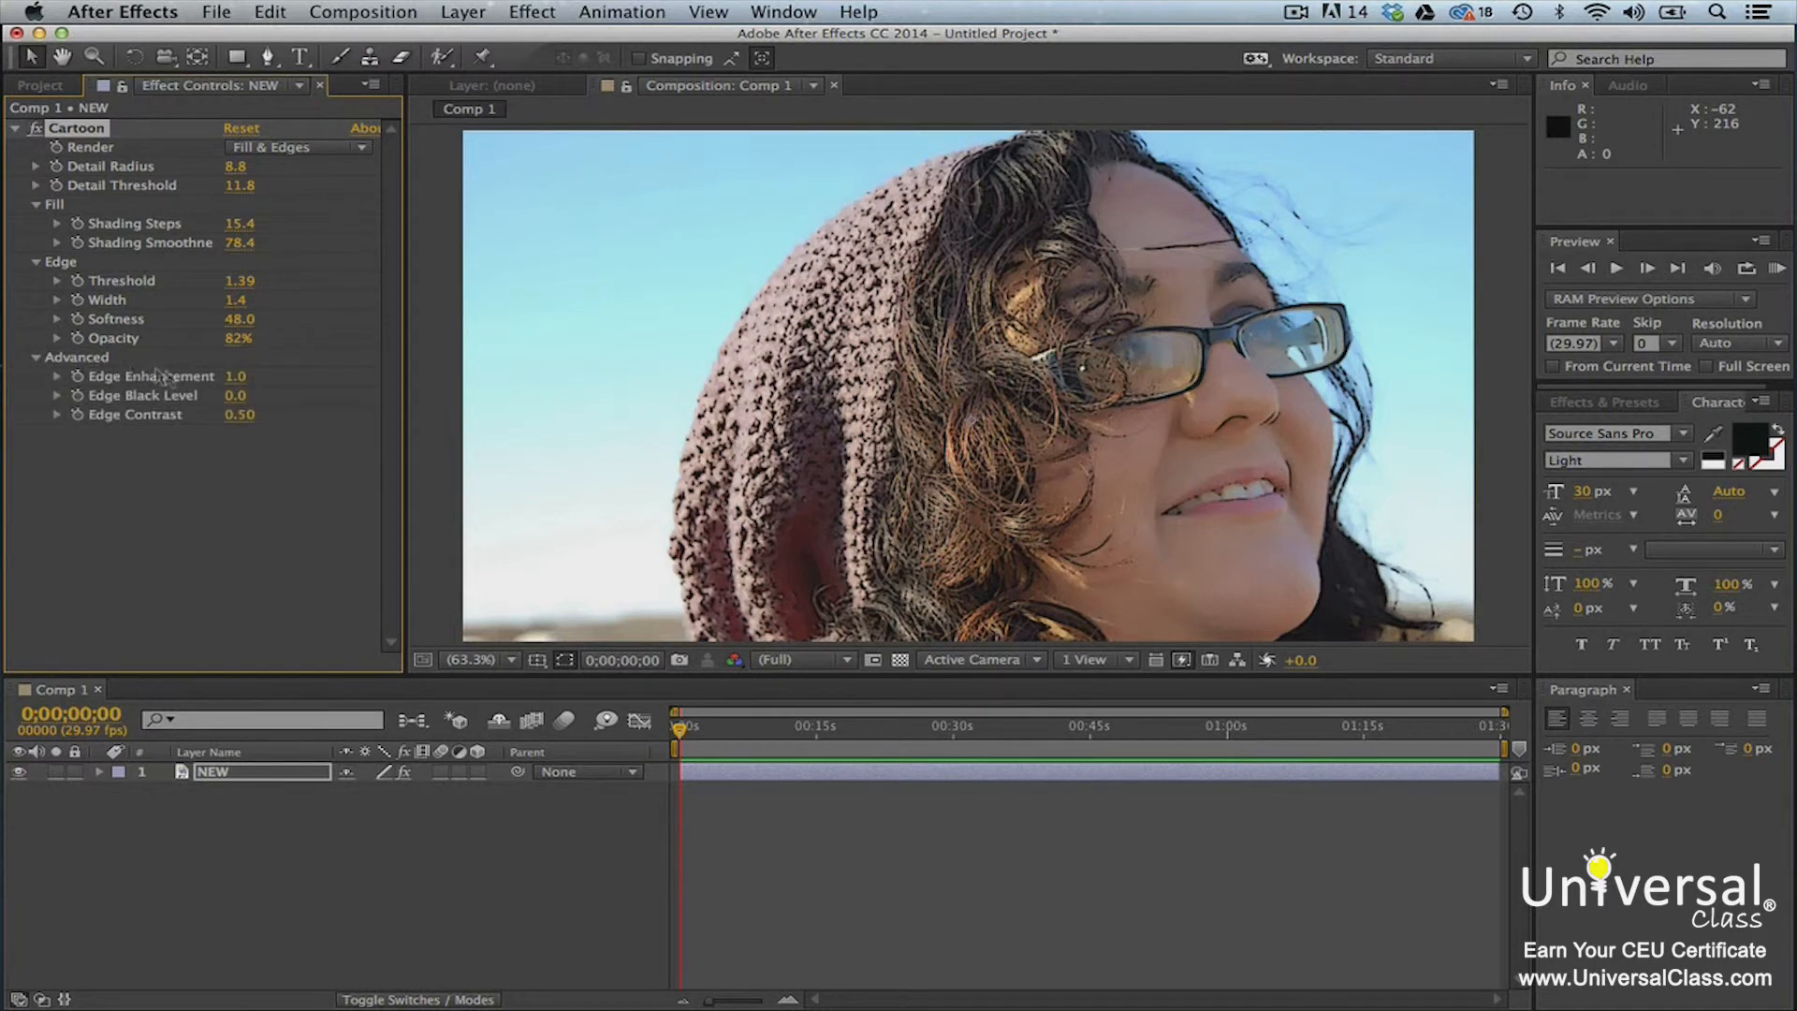
pyautogui.moveTo(234, 376); pyautogui.dragTo(240, 426)
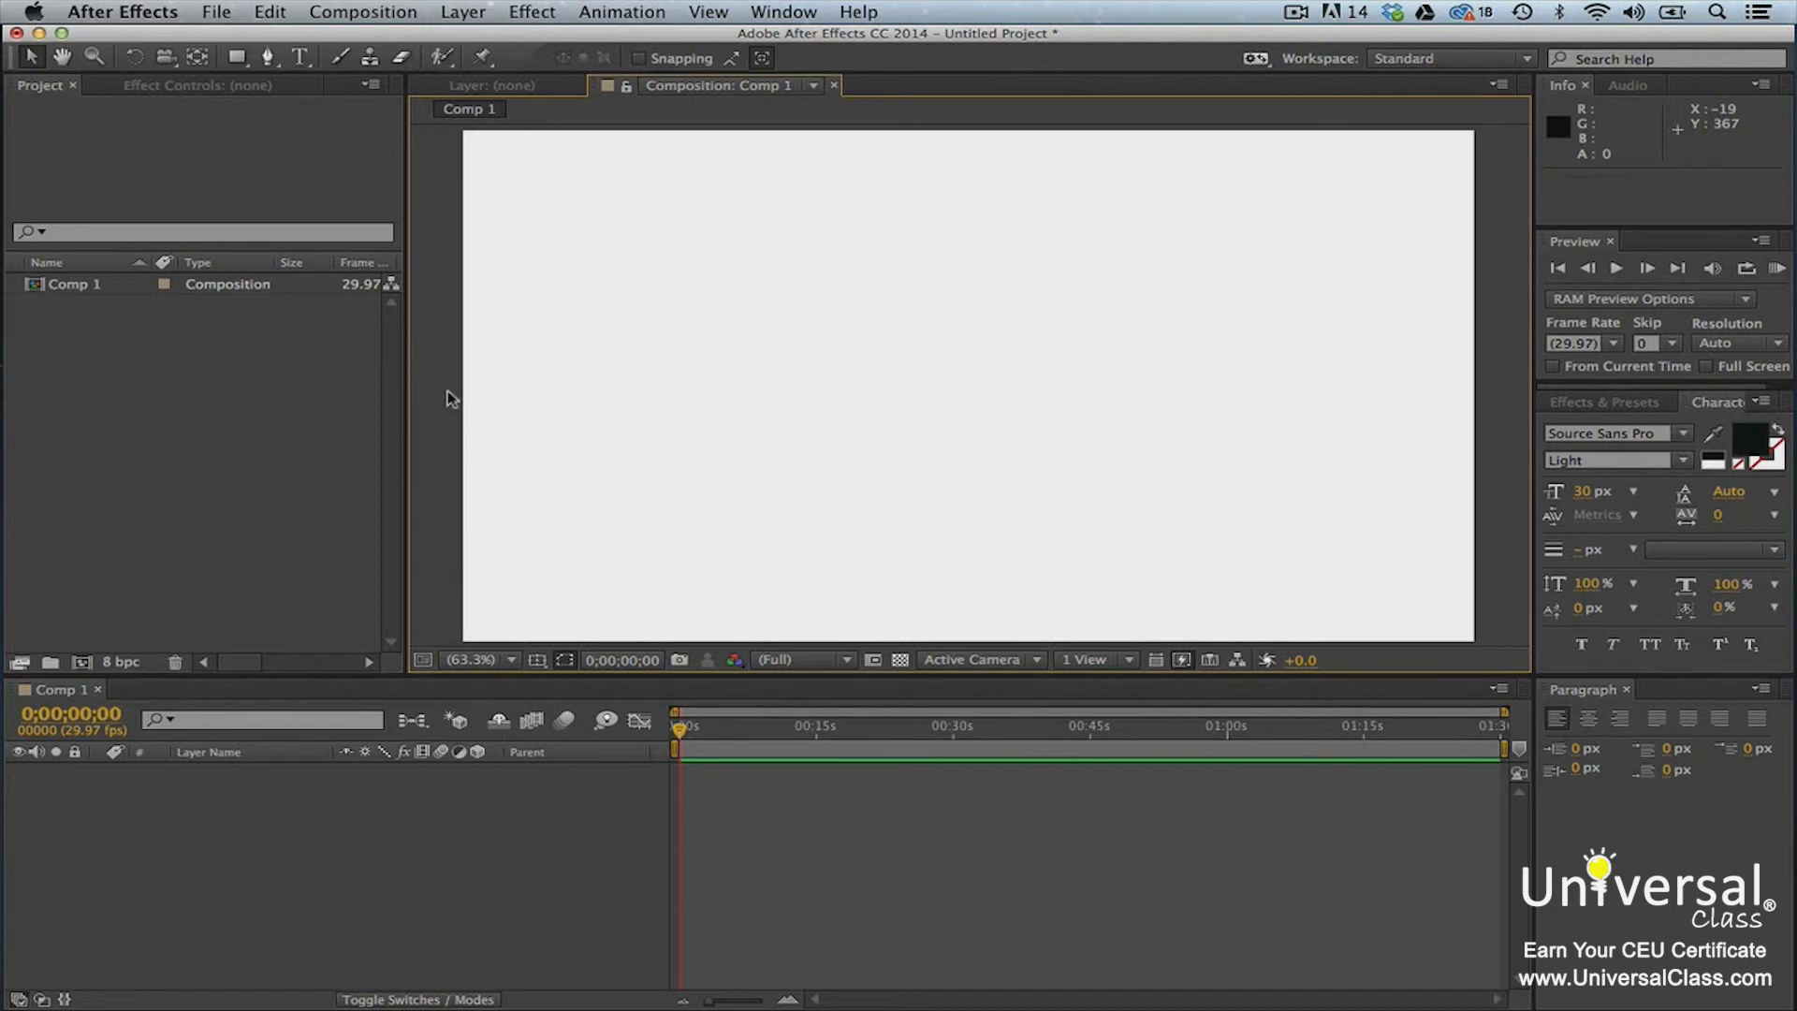
# Step: Draw a wide rectangle in the upper-left part of the composition frame and add Wiggle Paths to its shape layer
pyautogui.click(238, 57)
pyautogui.moveTo(589, 259); pyautogui.dragTo(969, 386)
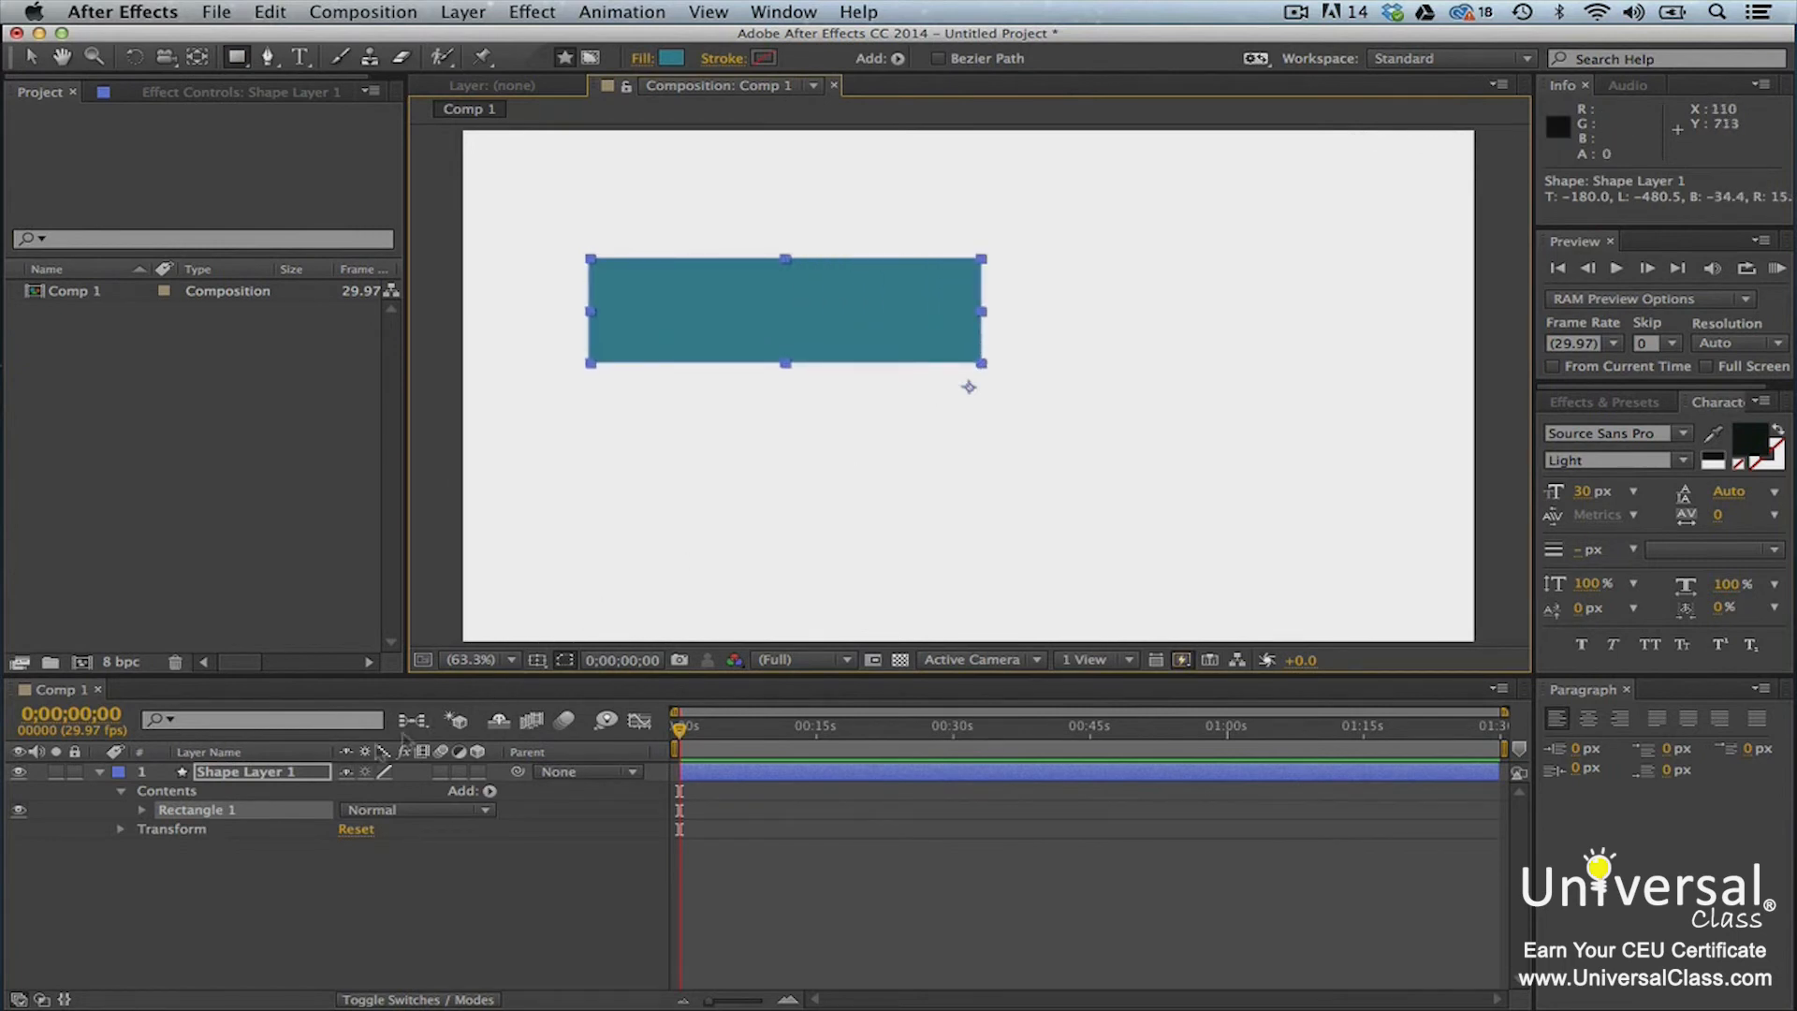
pyautogui.click(300, 779)
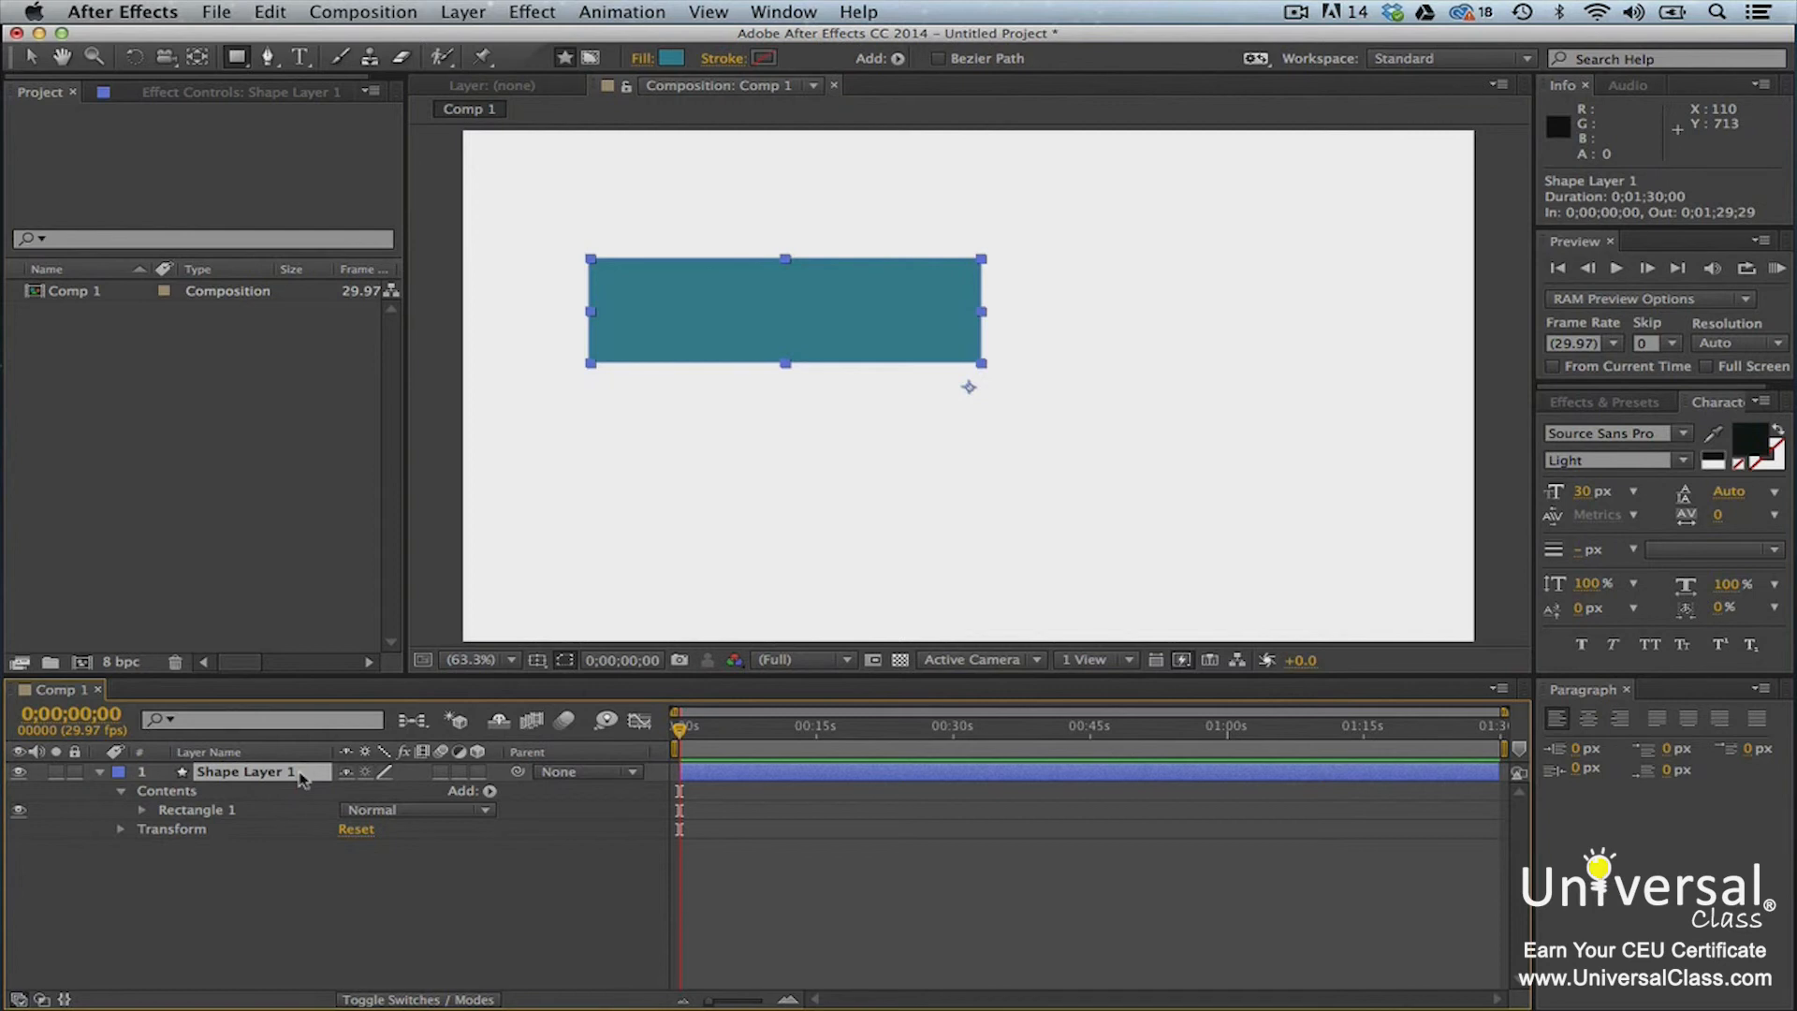
pyautogui.click(490, 792)
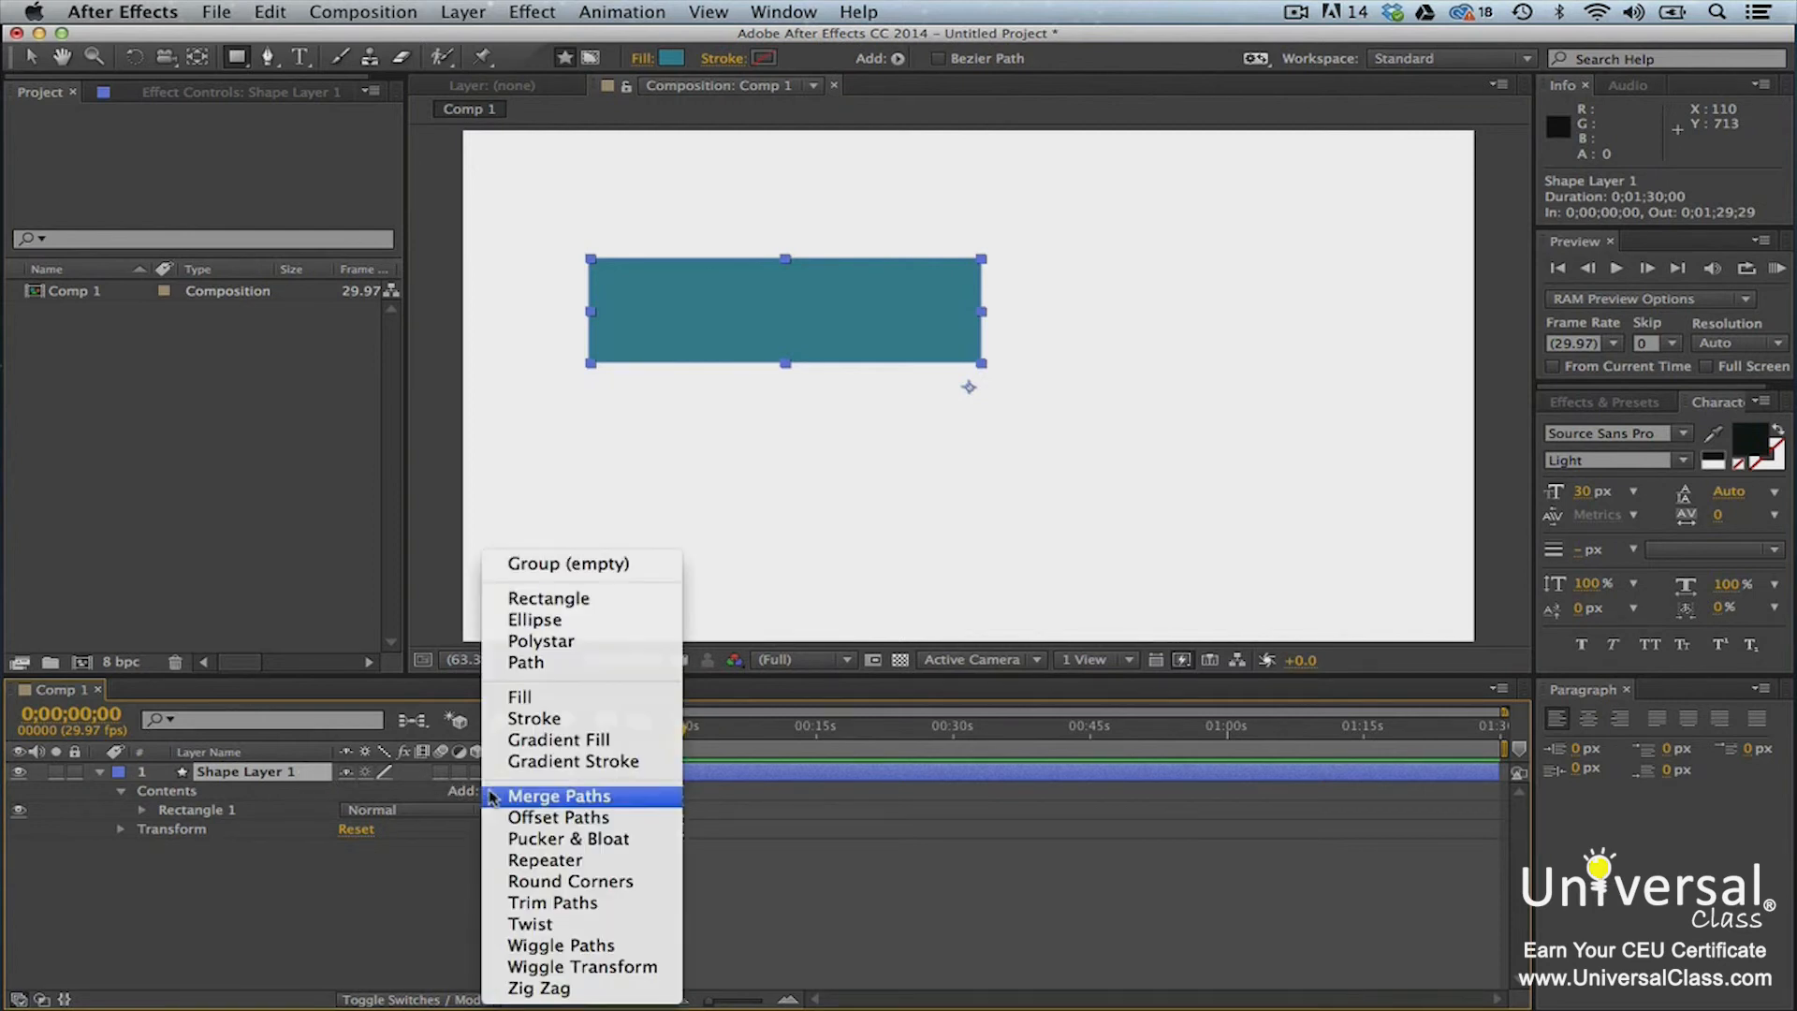
pyautogui.click(610, 948)
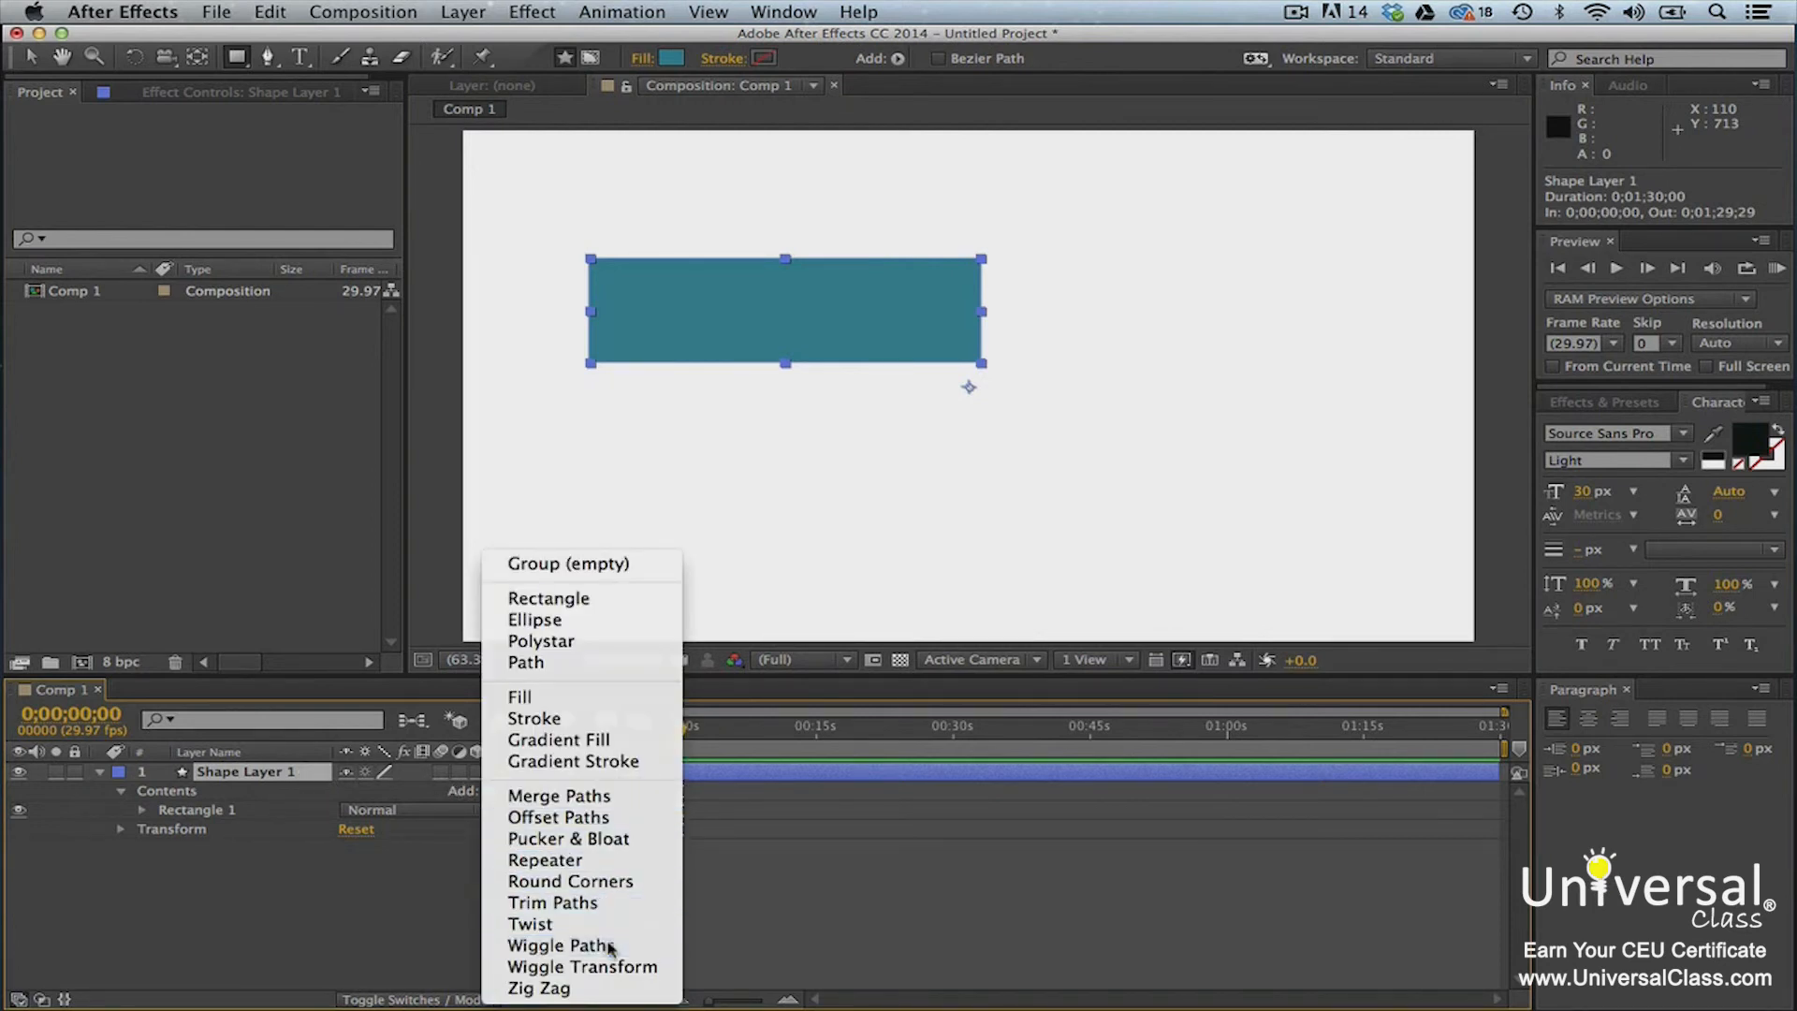
# Step: Set the Wiggle Paths size to 48.0, detail to 37.0 and points to Smooth
pyautogui.click(143, 827)
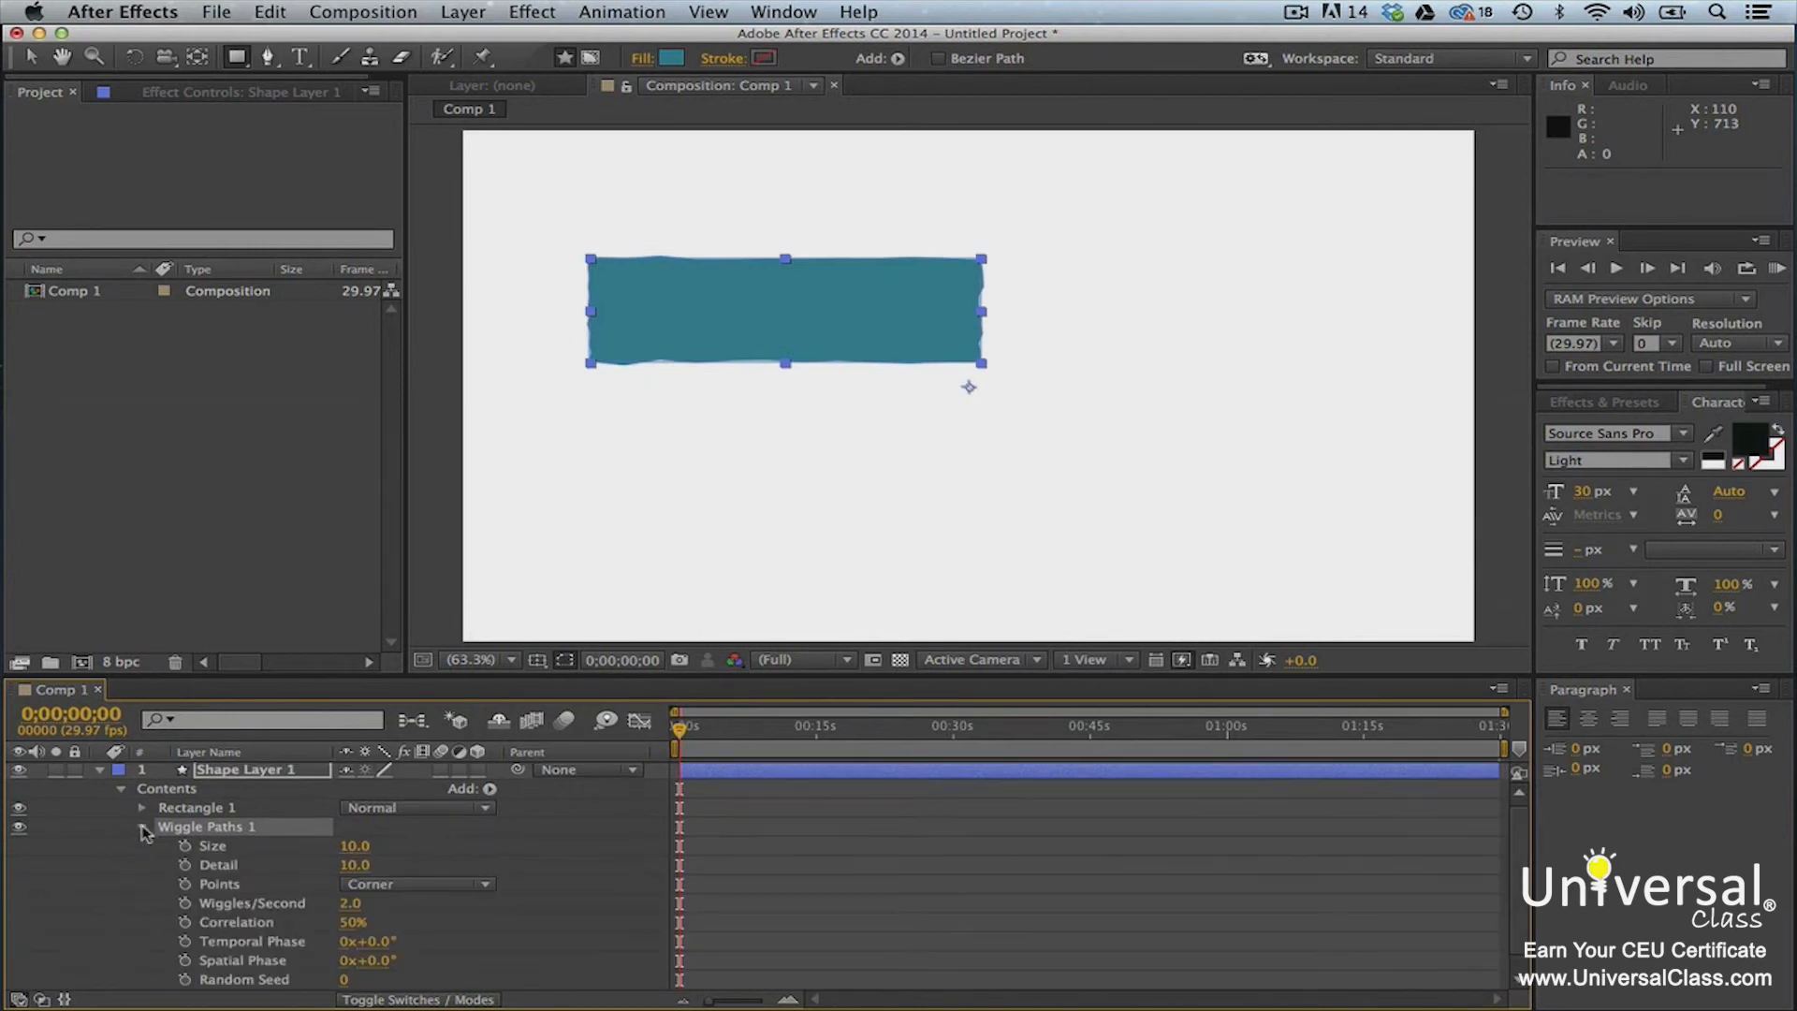
pyautogui.moveTo(354, 846); pyautogui.dragTo(387, 860)
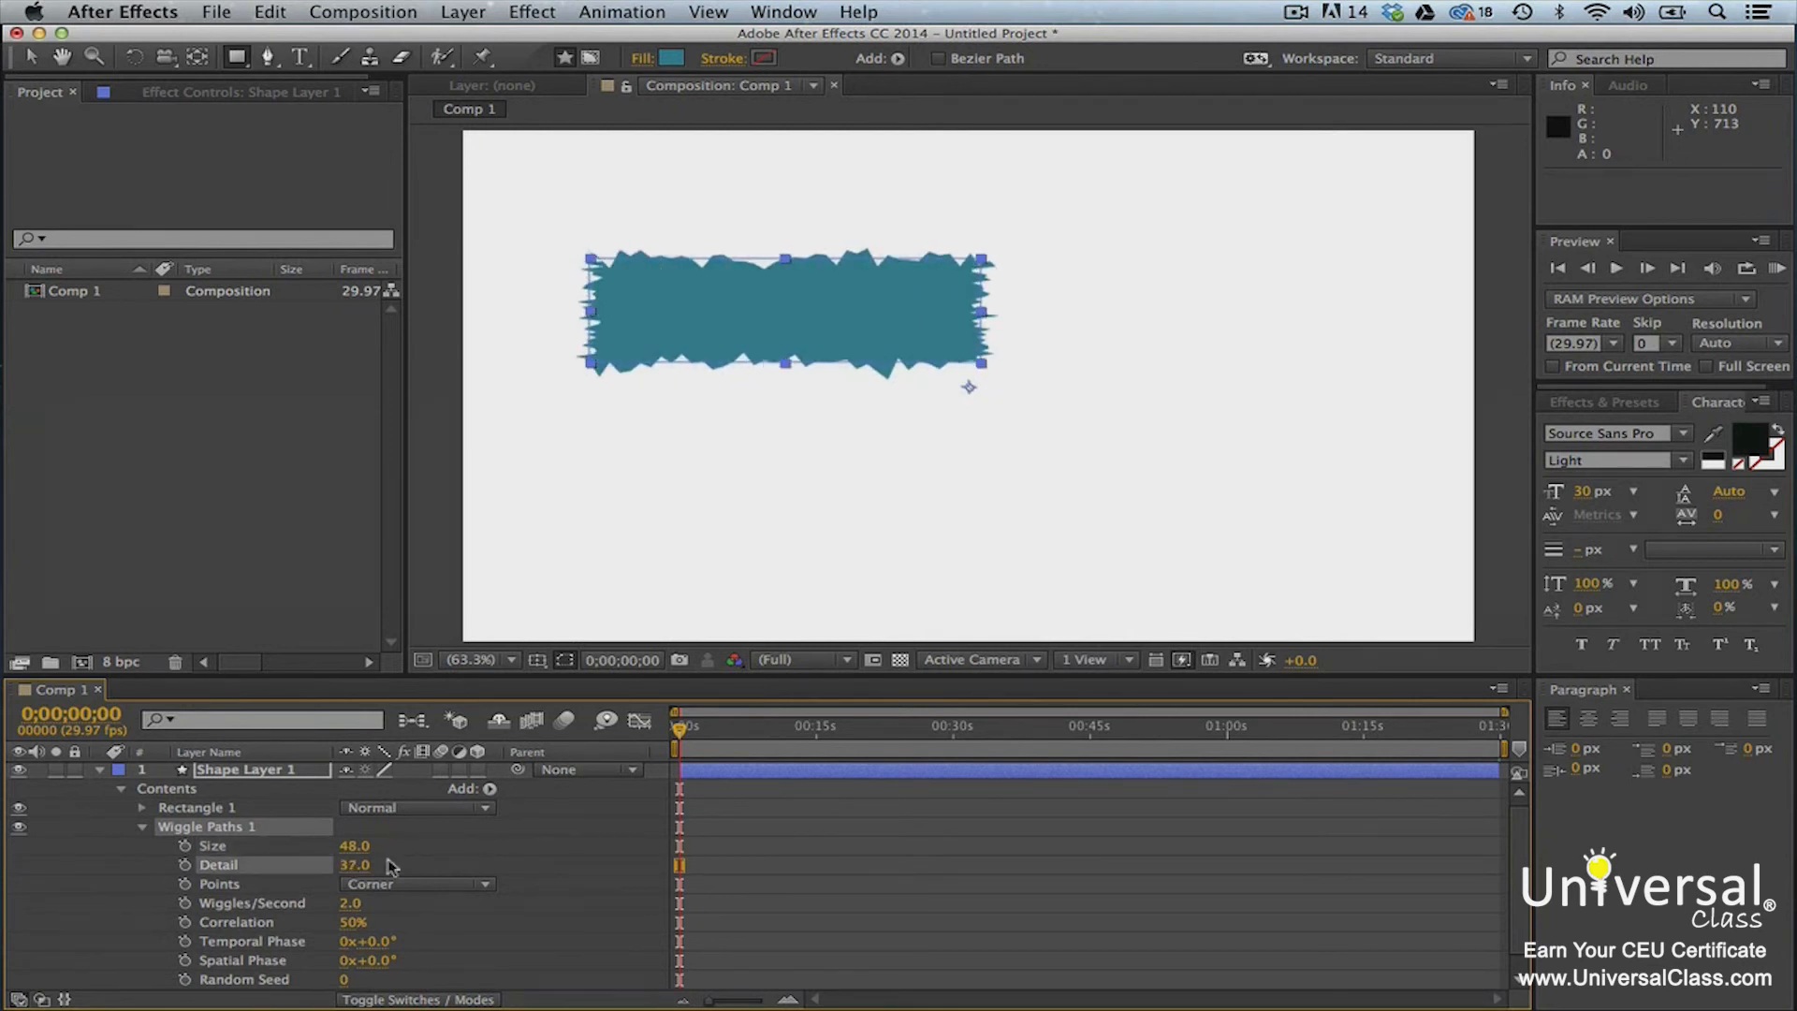
pyautogui.click(478, 882)
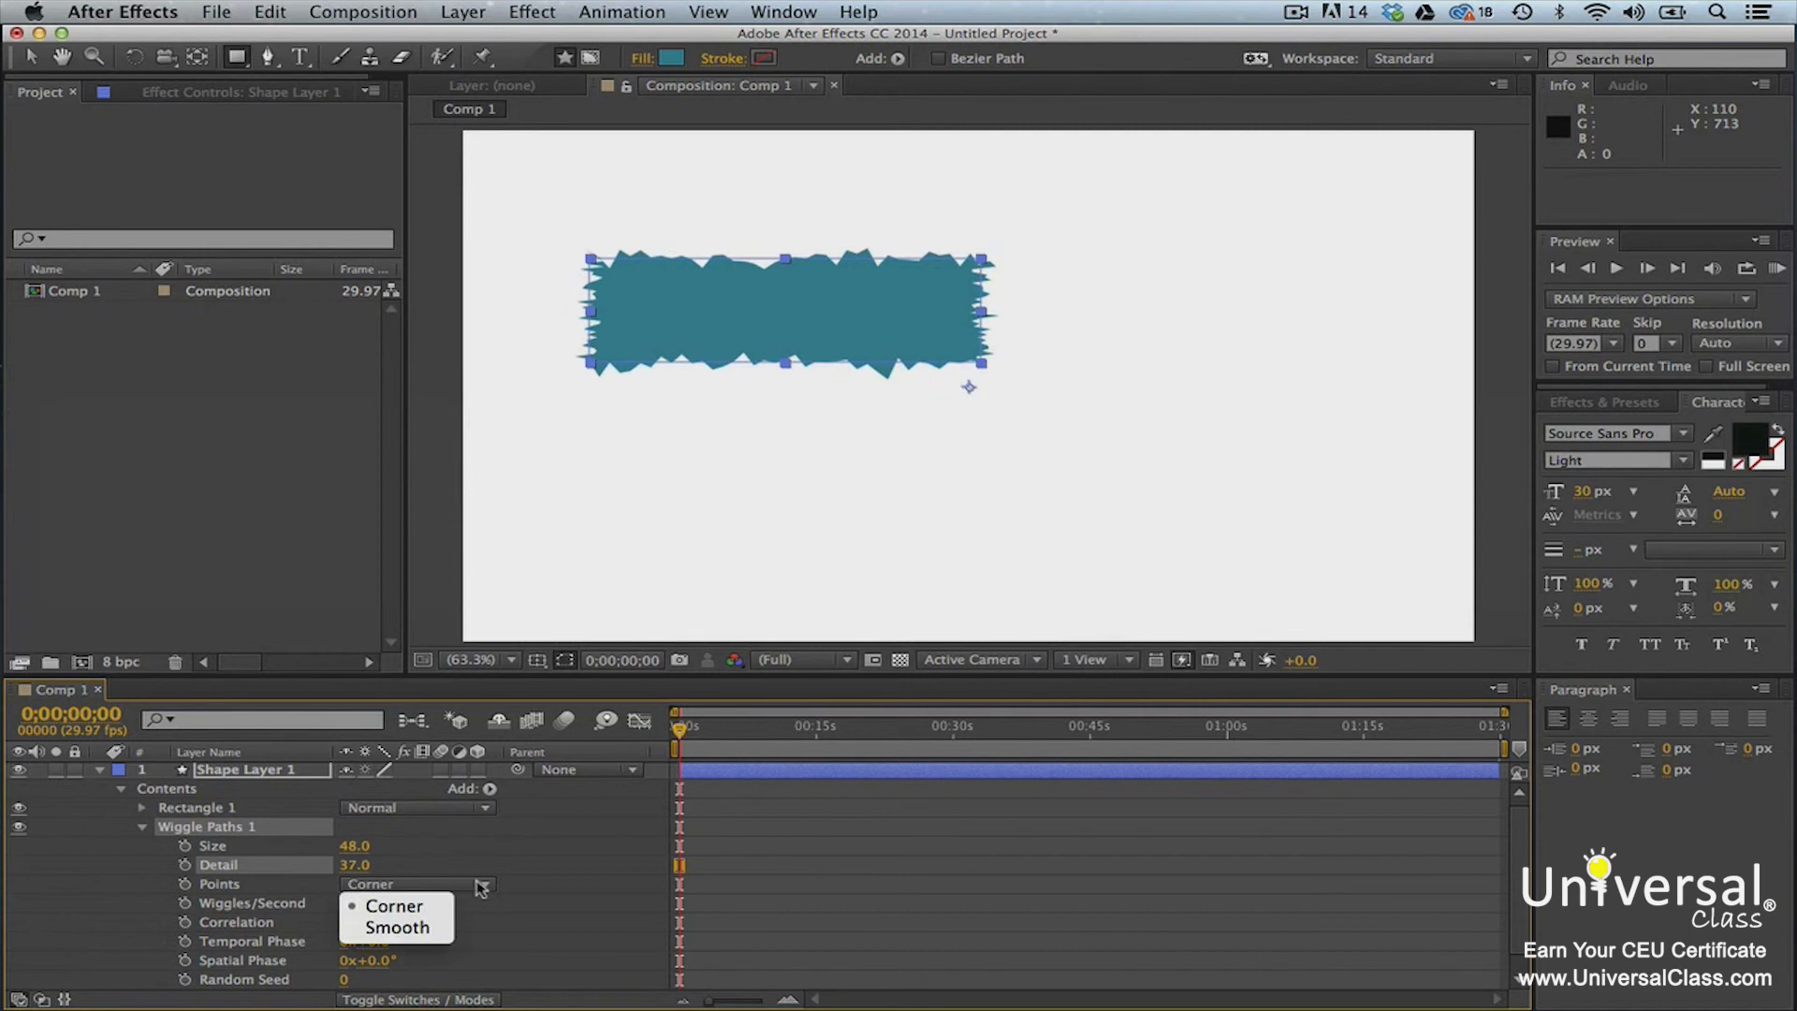
pyautogui.click(437, 927)
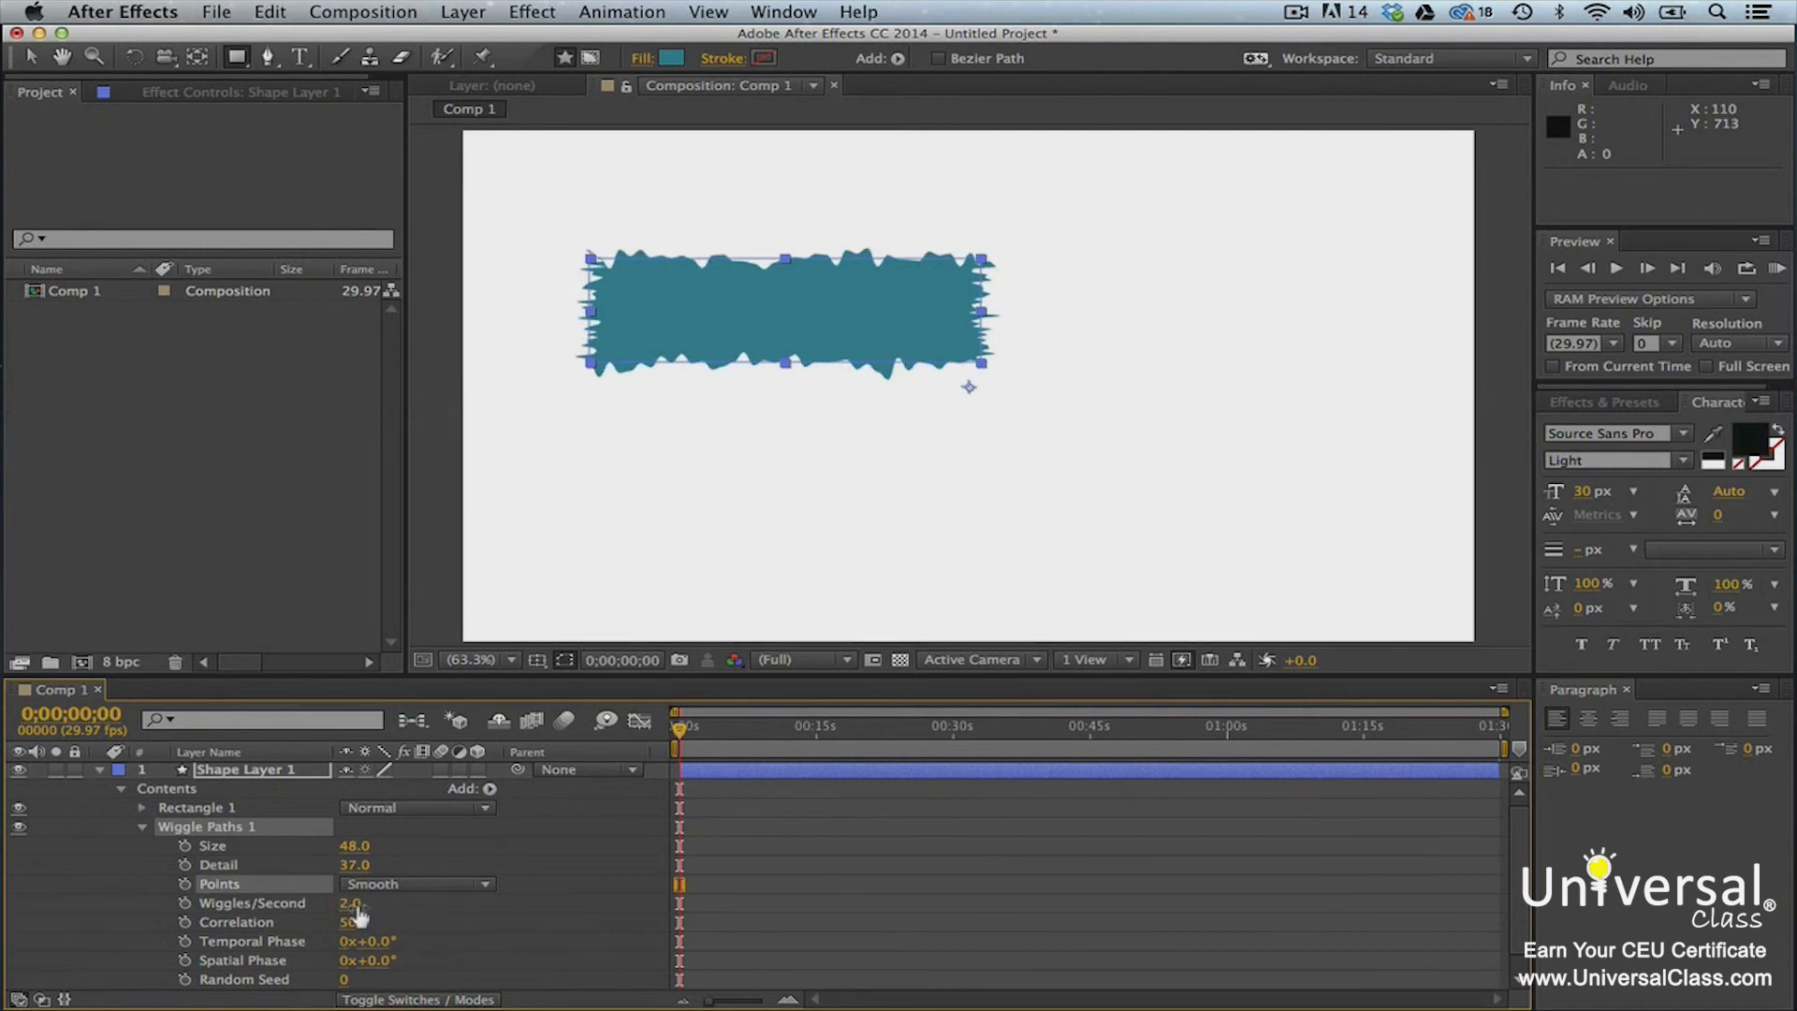
# Step: Raise Wiggle Paths to 23.0 wiggles per second, size 222.0 and detail 64.0
pyautogui.moveTo(358, 904); pyautogui.dragTo(379, 904)
pyautogui.moveTo(356, 845); pyautogui.dragTo(582, 850)
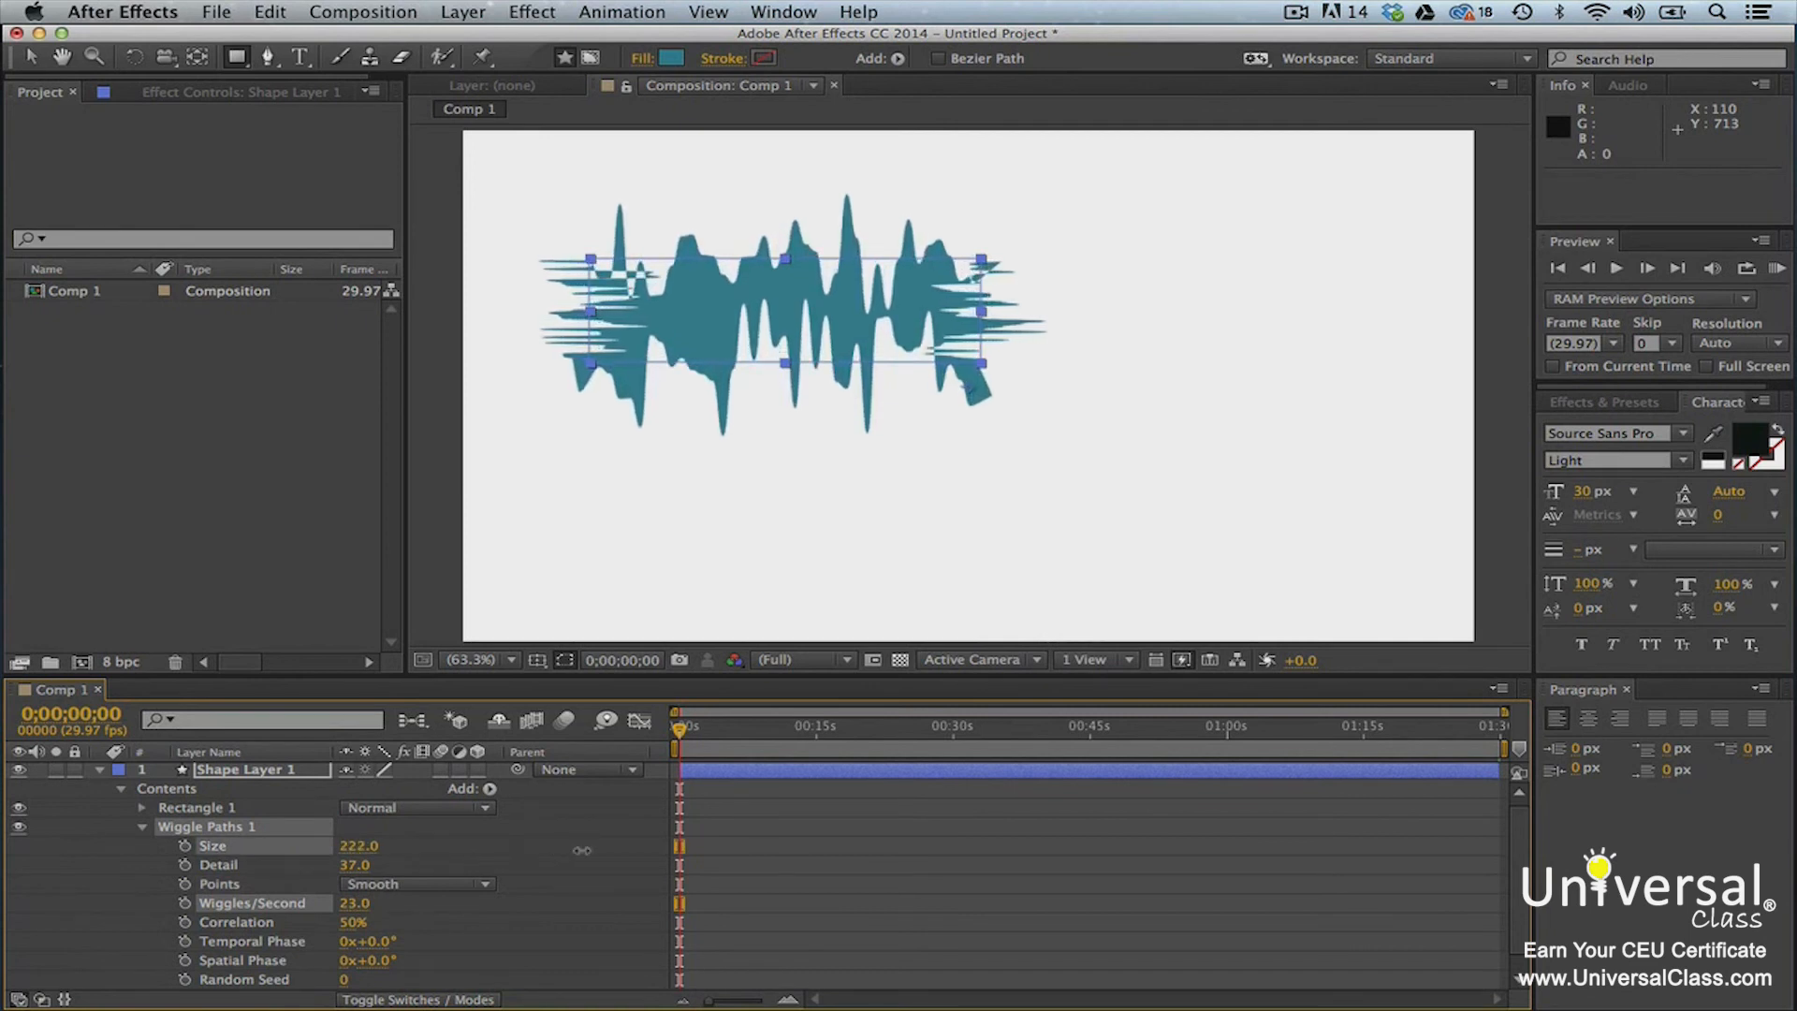
pyautogui.moveTo(358, 866); pyautogui.dragTo(391, 860)
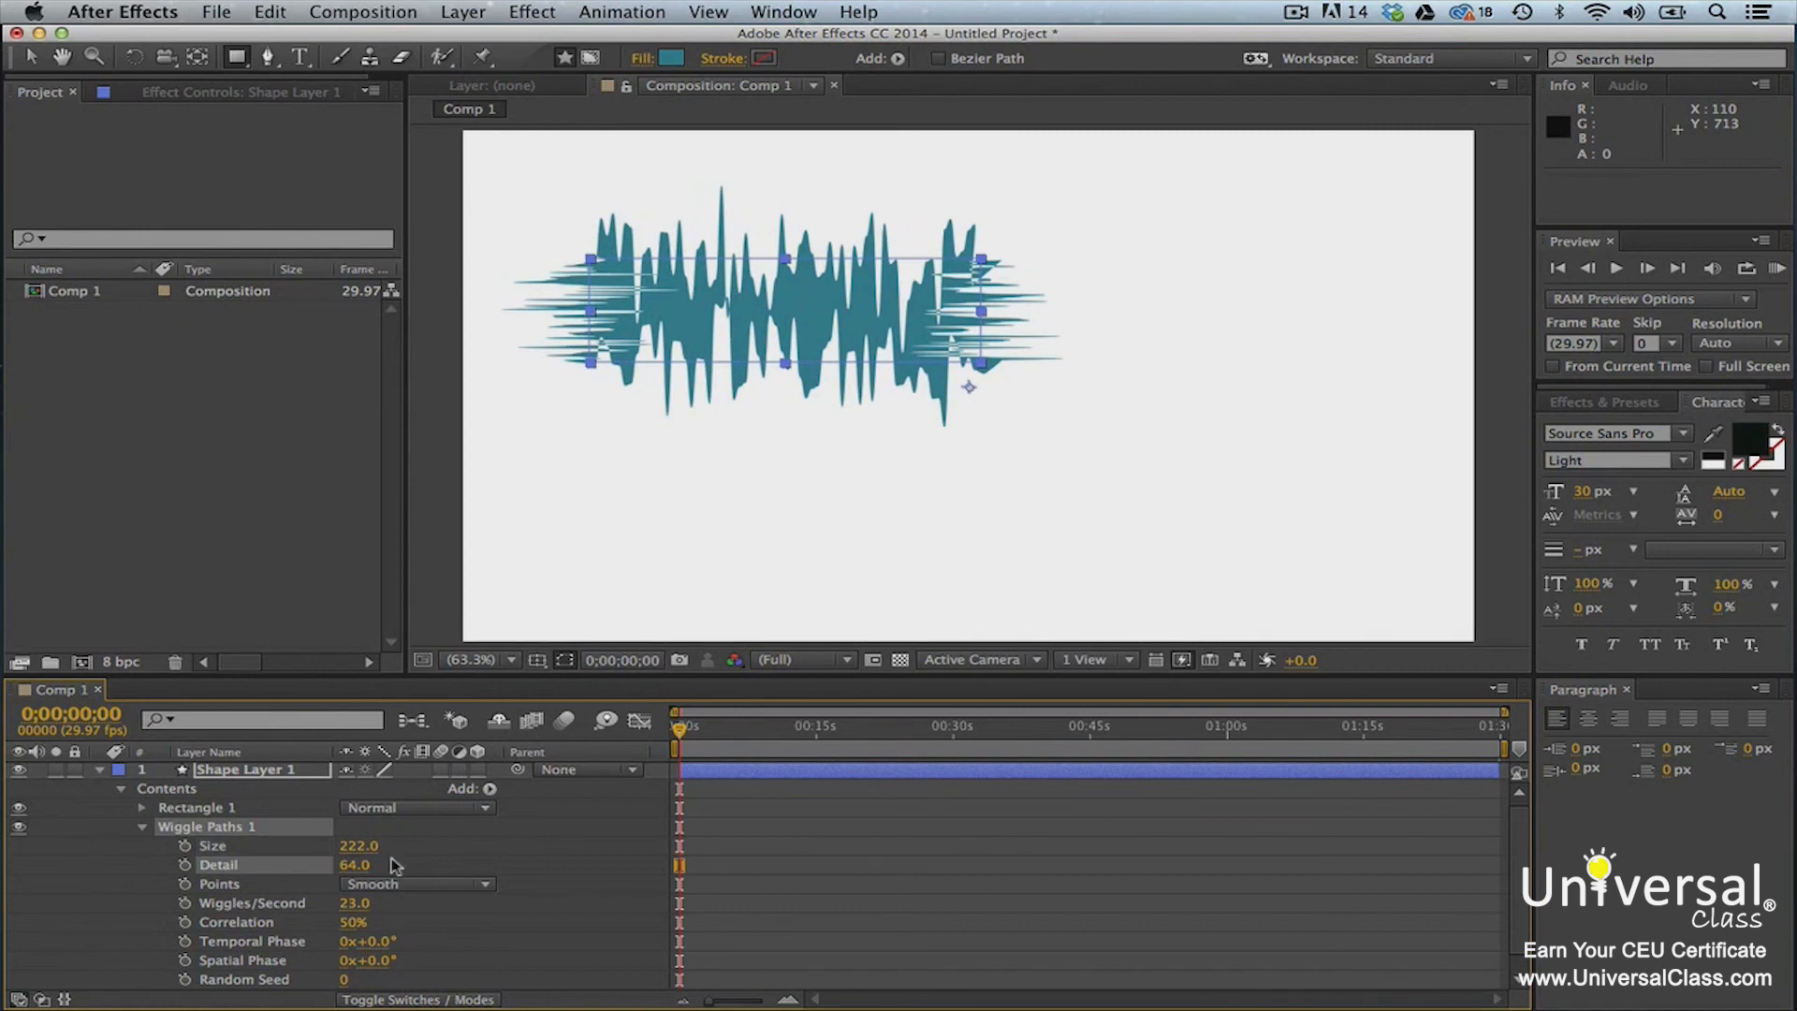